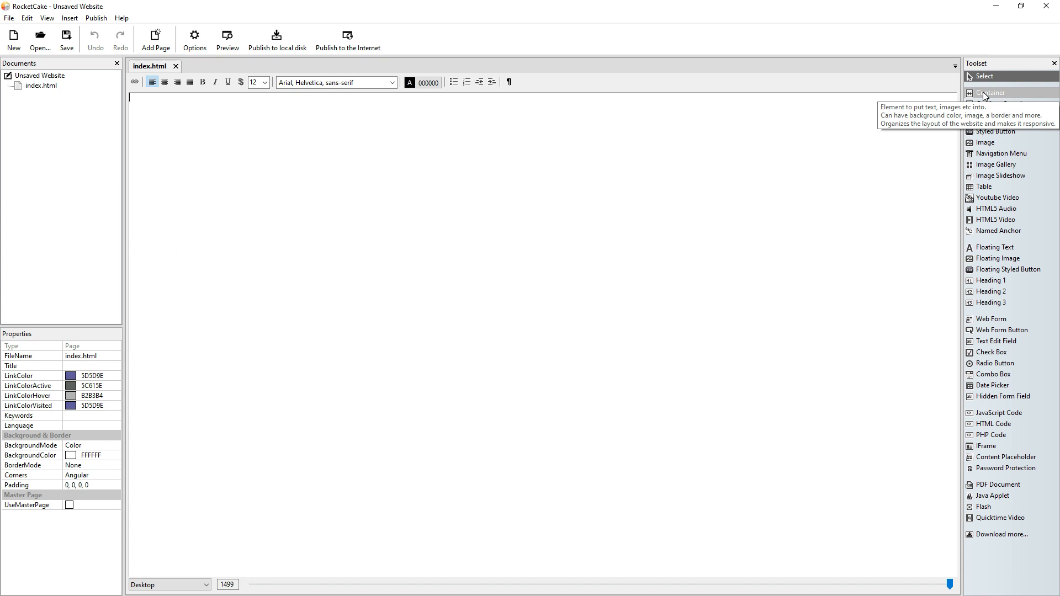
# - Insert a container at the start of the blank index.html page
pyautogui.click(982, 91)
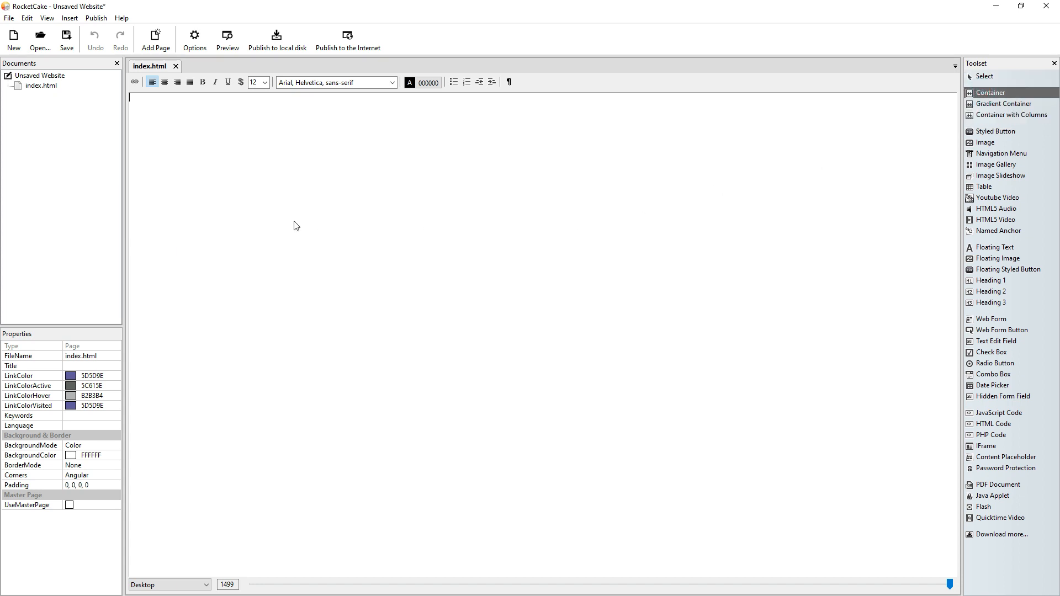
pyautogui.click(443, 120)
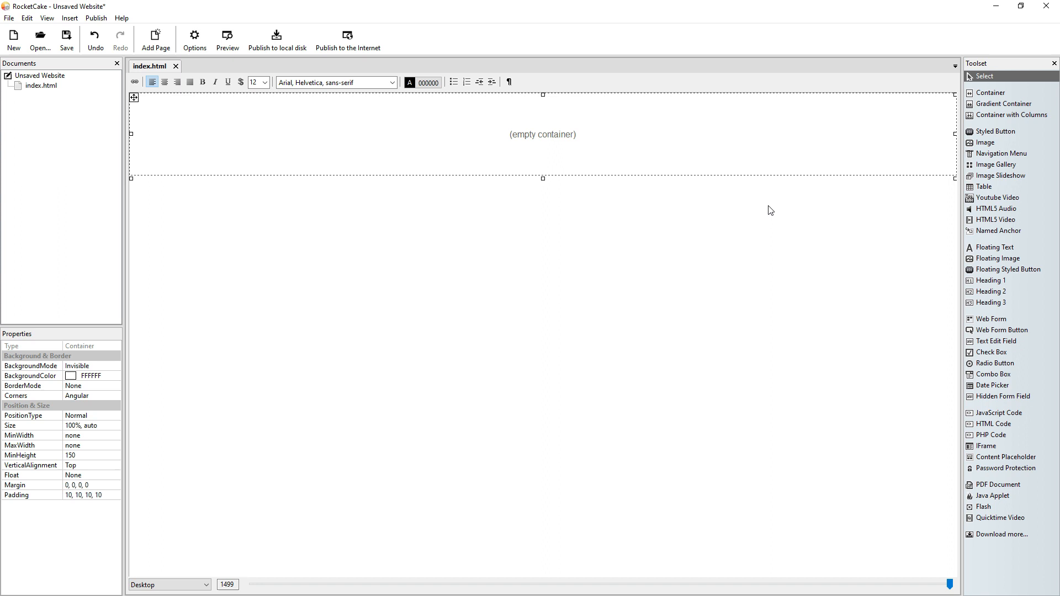
# - Place a container with 3 columns and a minimal column width of 200 inside the empty container
pyautogui.click(997, 116)
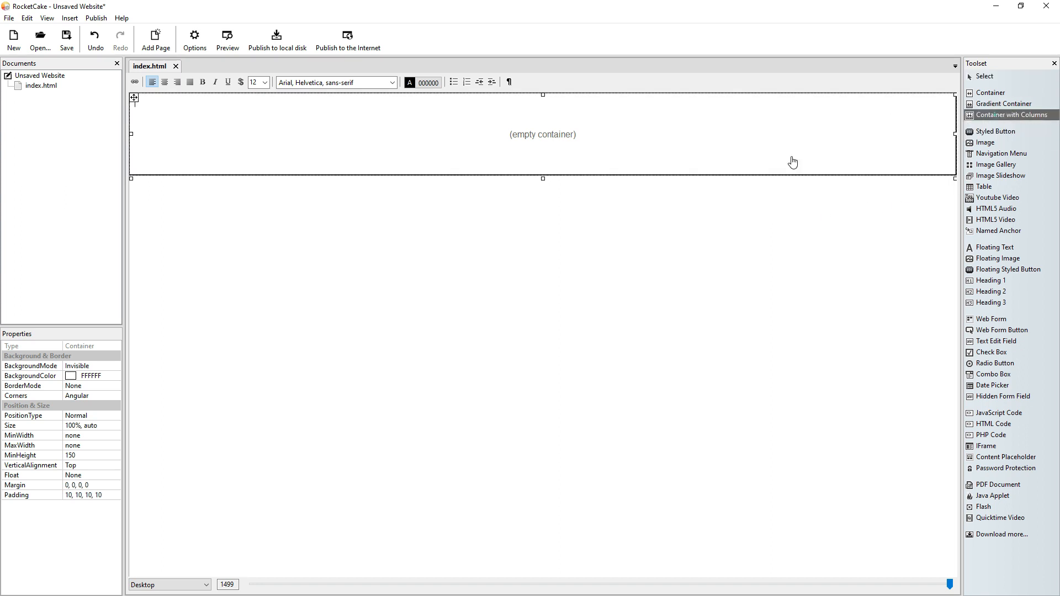
pyautogui.click(613, 163)
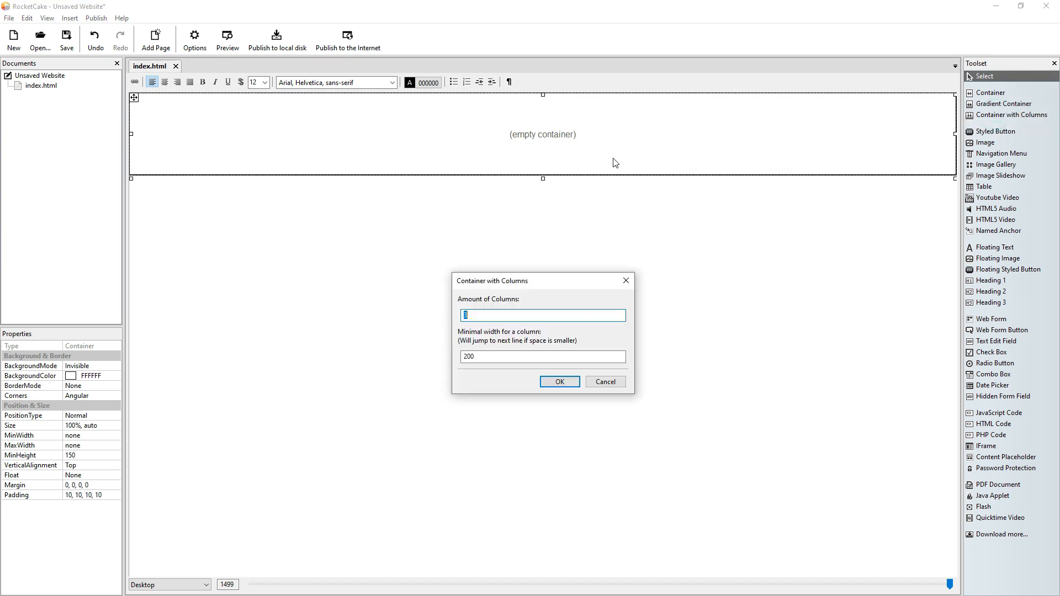
pyautogui.click(567, 382)
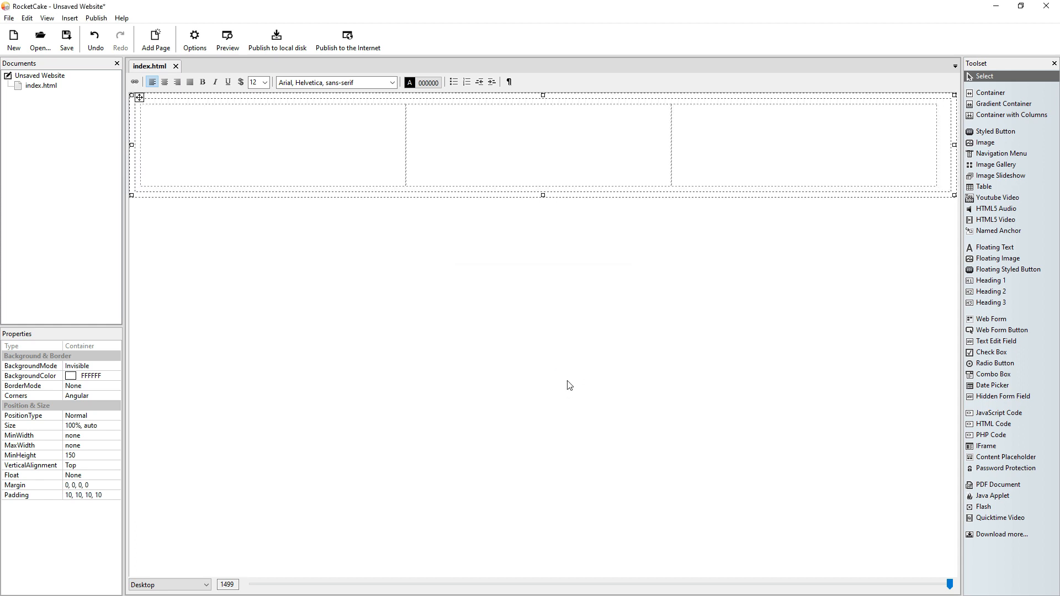
# - Set the minimum height of the first and middle columns to 50
pyautogui.click(231, 124)
pyautogui.click(81, 454)
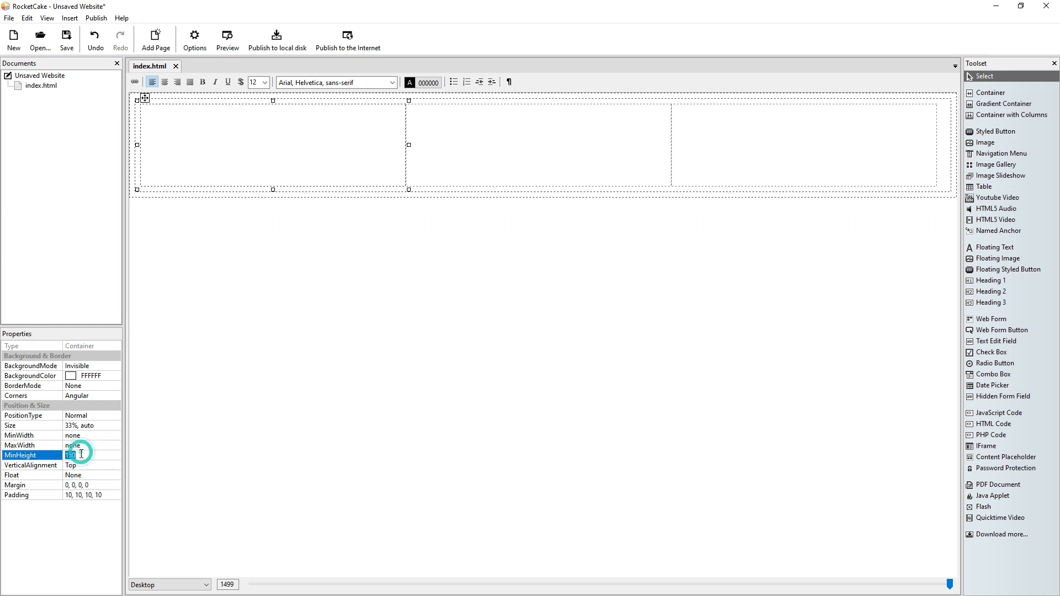
pyautogui.write('50')
pyautogui.press('Return')
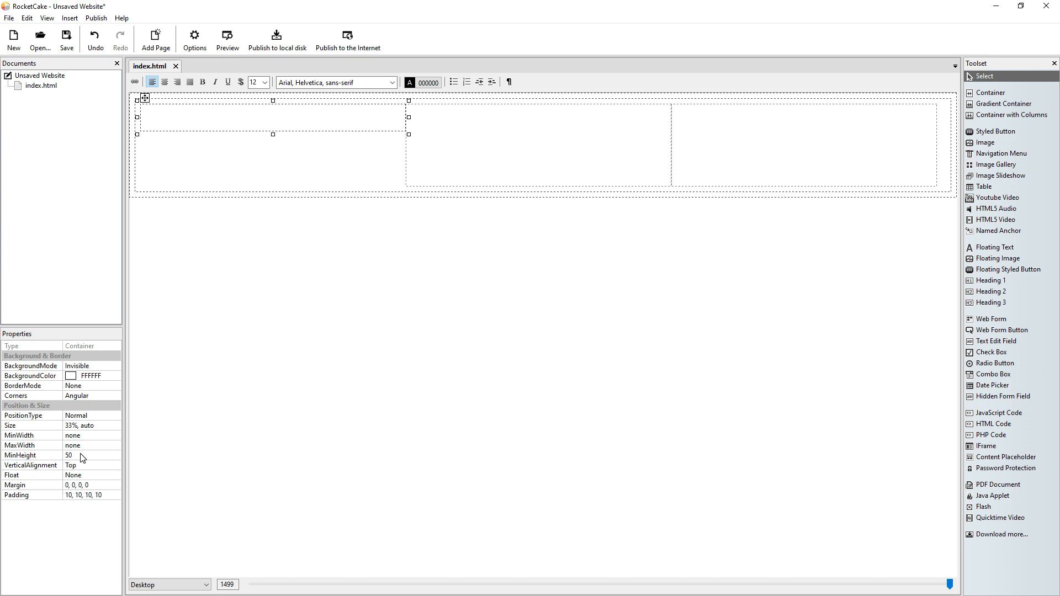
pyautogui.click(539, 137)
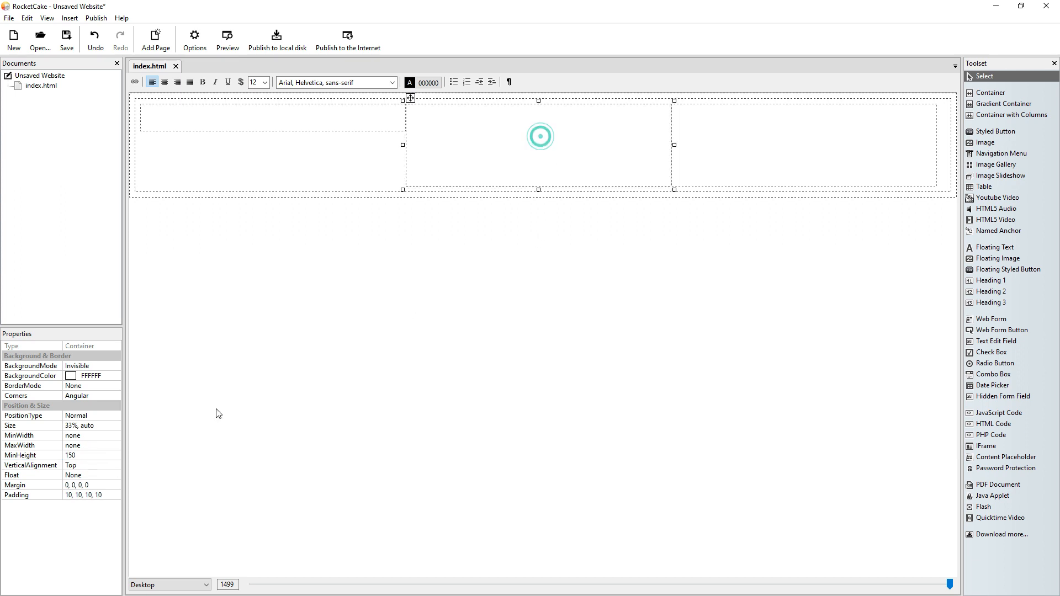
pyautogui.click(82, 456)
pyautogui.write('50')
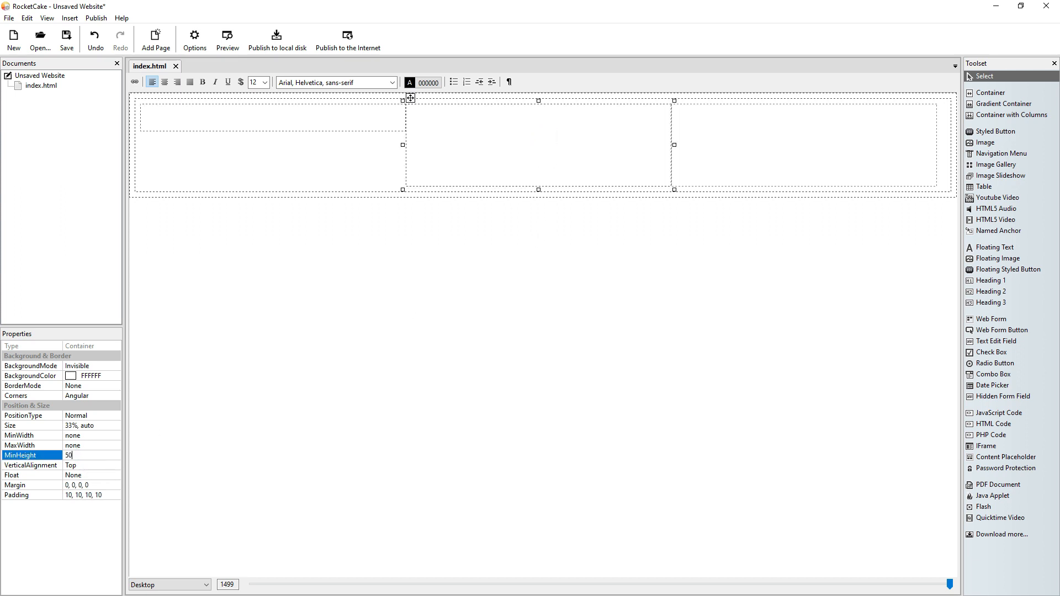
pyautogui.press('Return')
# - Give the first column a blue 0080C0 background color
pyautogui.click(267, 121)
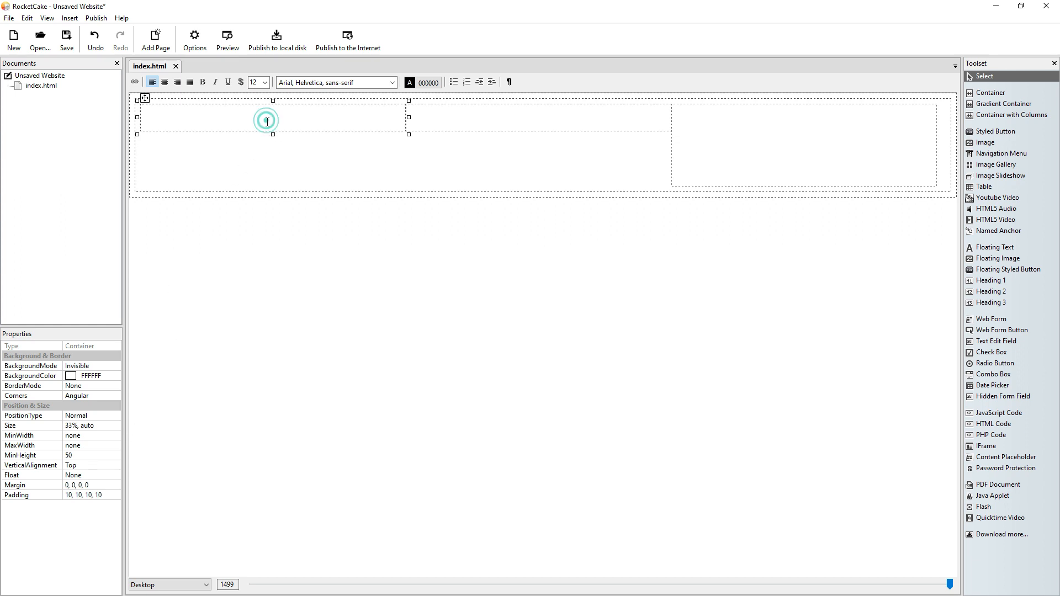
pyautogui.click(111, 376)
pyautogui.click(114, 376)
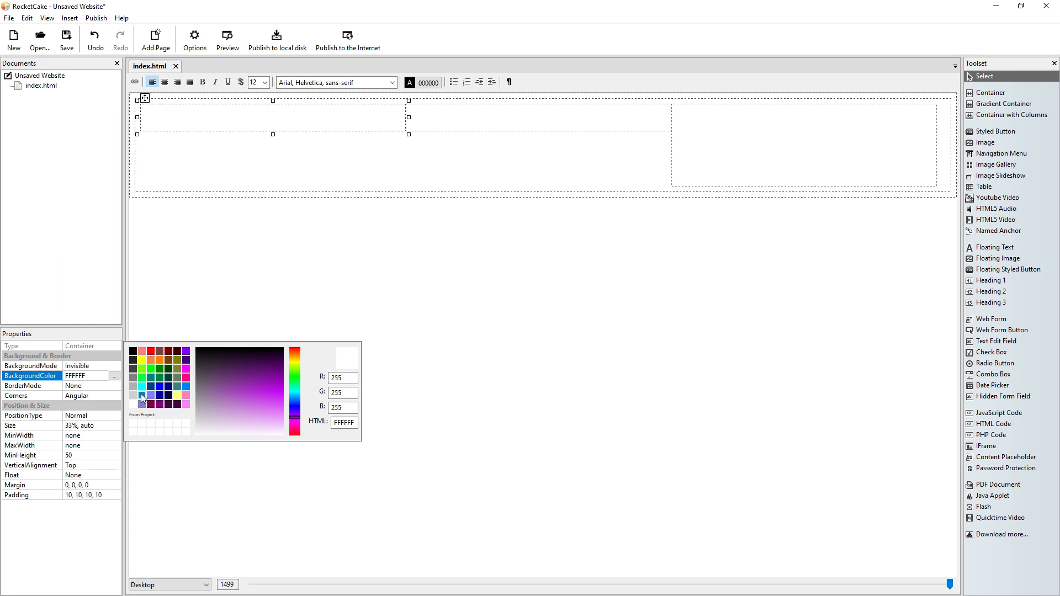
pyautogui.click(143, 396)
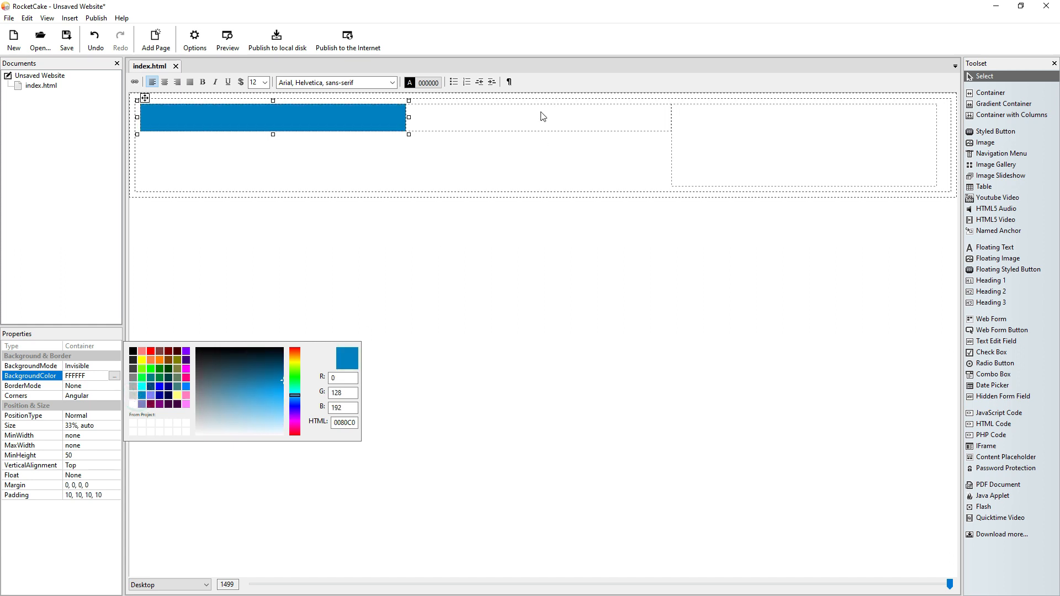
# - Give the middle column a red FF0000 background color
pyautogui.click(529, 122)
pyautogui.click(118, 376)
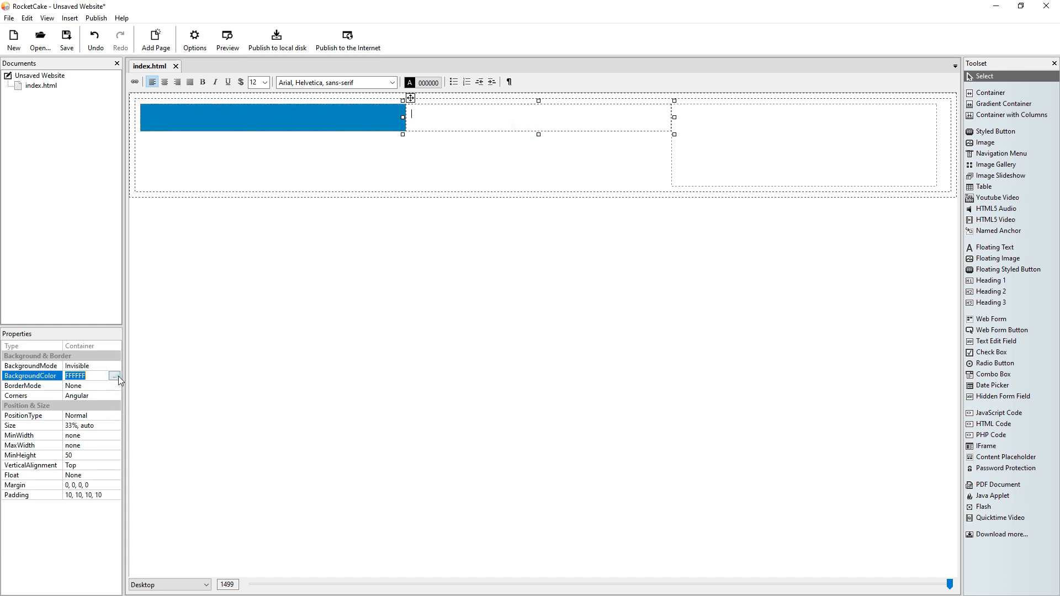
pyautogui.click(115, 376)
pyautogui.click(151, 351)
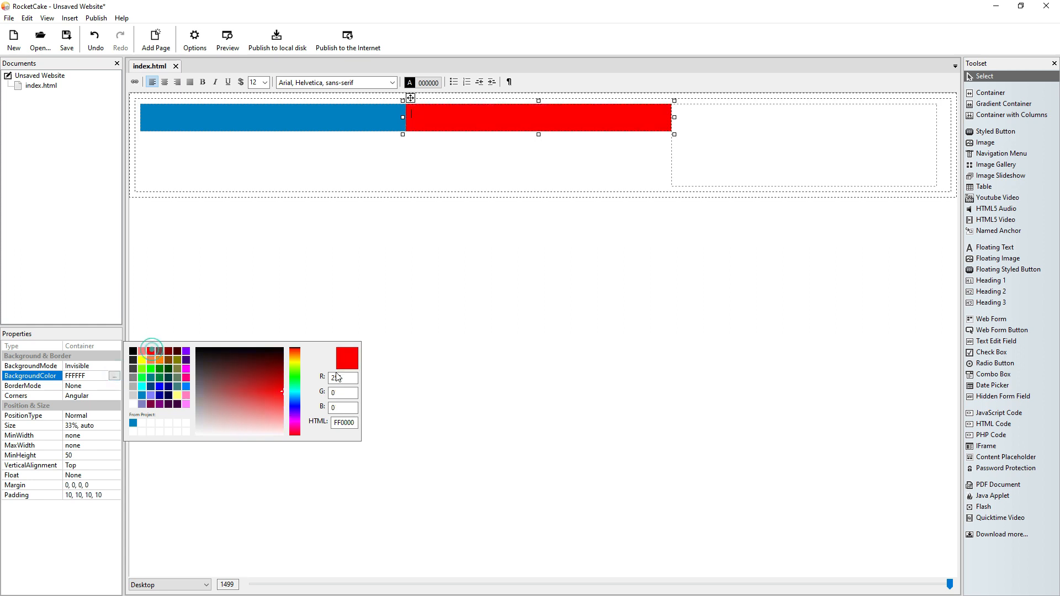
pyautogui.click(407, 333)
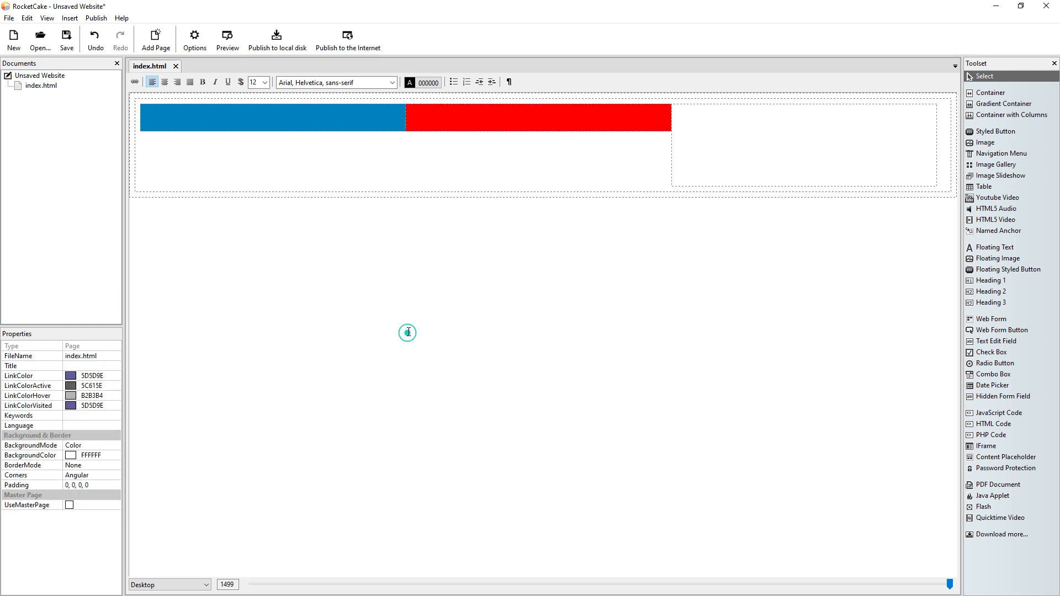
# - Set the blue column's vertical alignment to Bottom
pyautogui.click(301, 114)
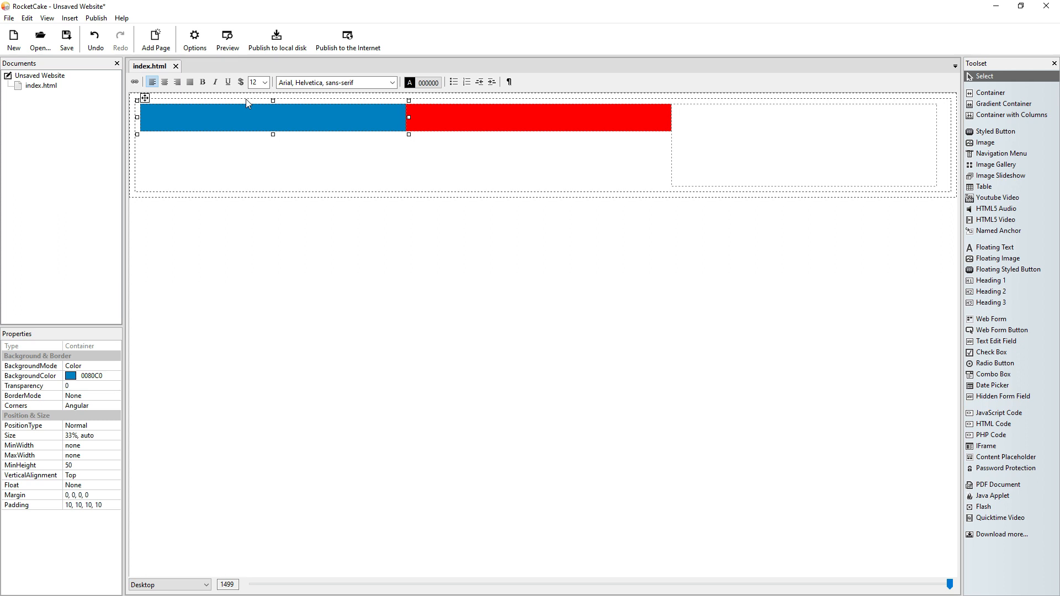
pyautogui.click(119, 475)
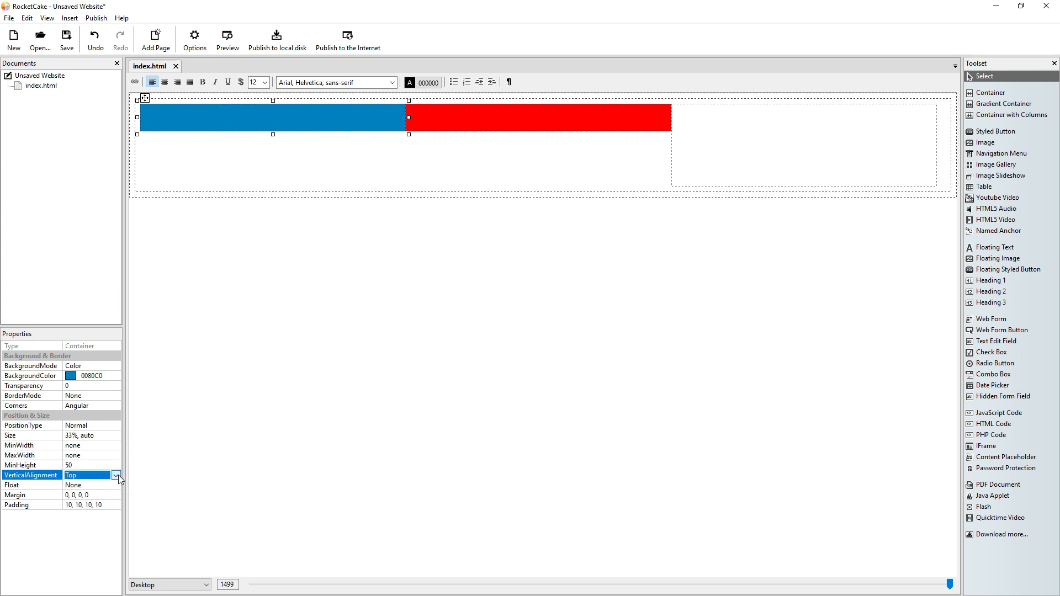
pyautogui.click(116, 475)
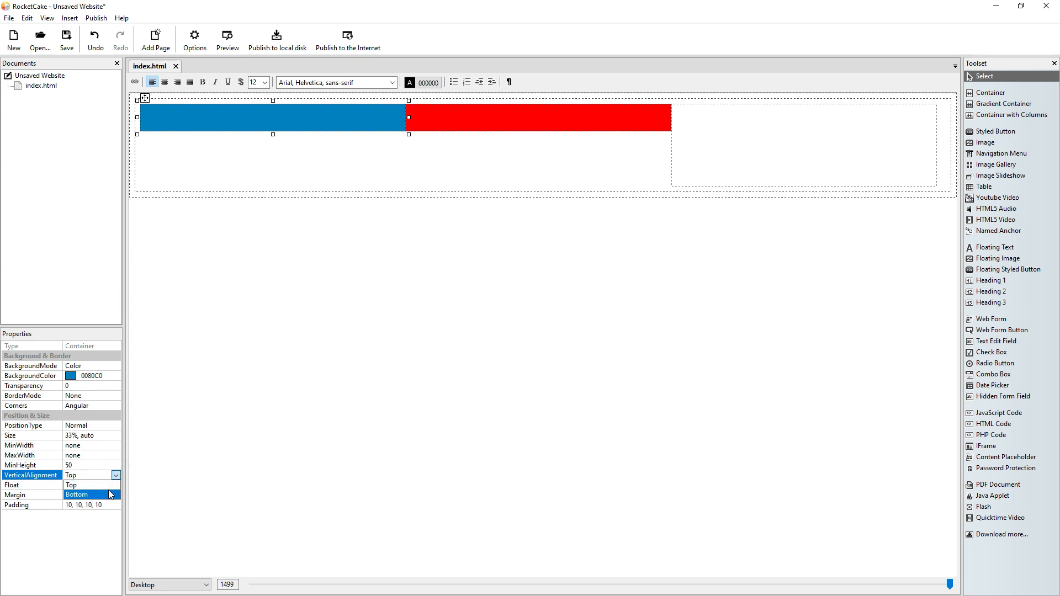
pyautogui.click(115, 494)
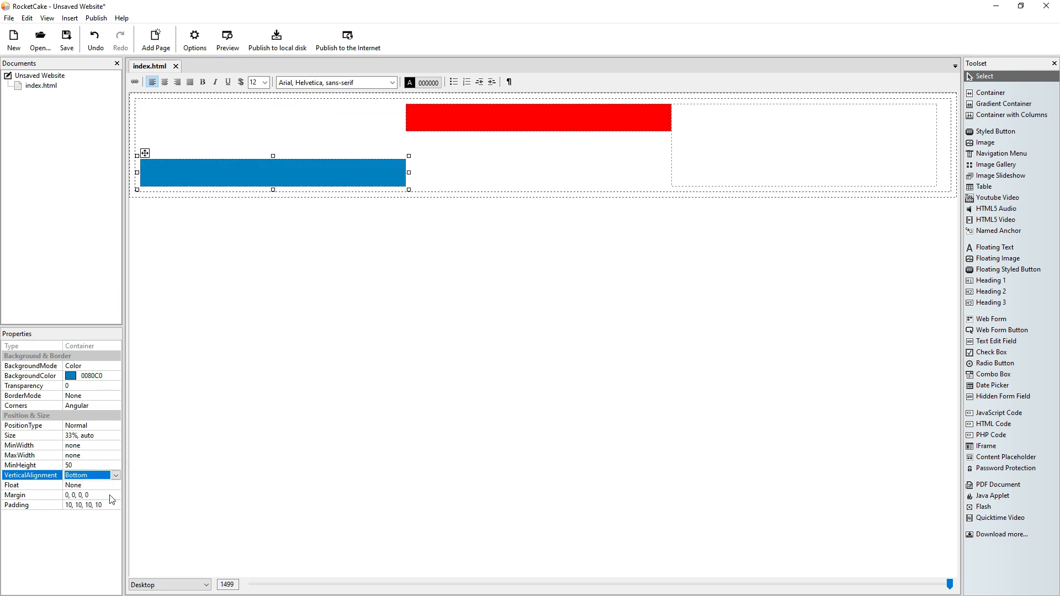
# - Switch the red column's vertical alignment to Bottom and back to Top
pyautogui.click(518, 118)
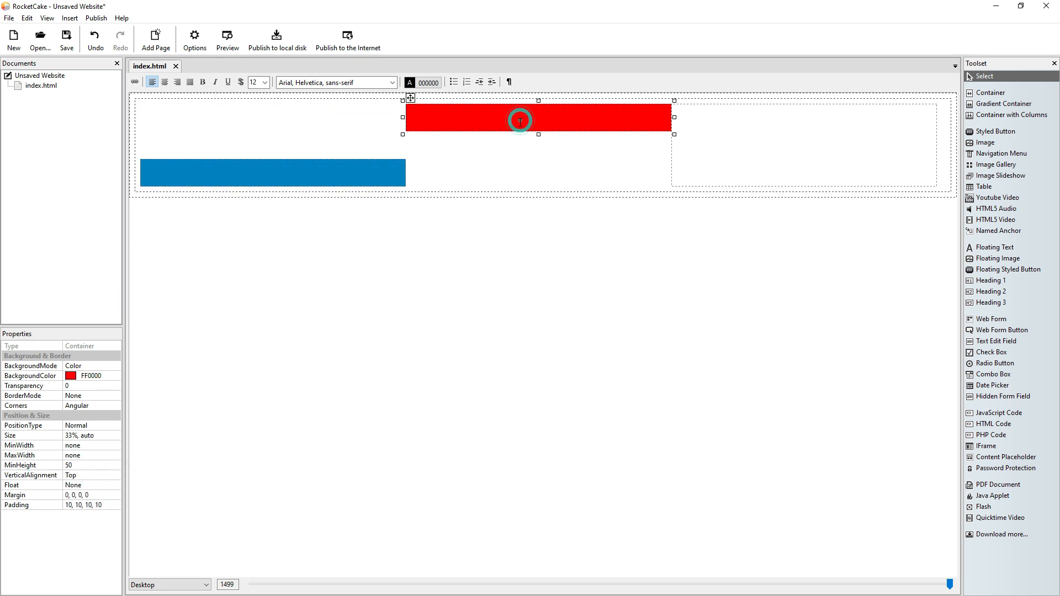
pyautogui.click(113, 473)
pyautogui.click(114, 475)
pyautogui.click(108, 494)
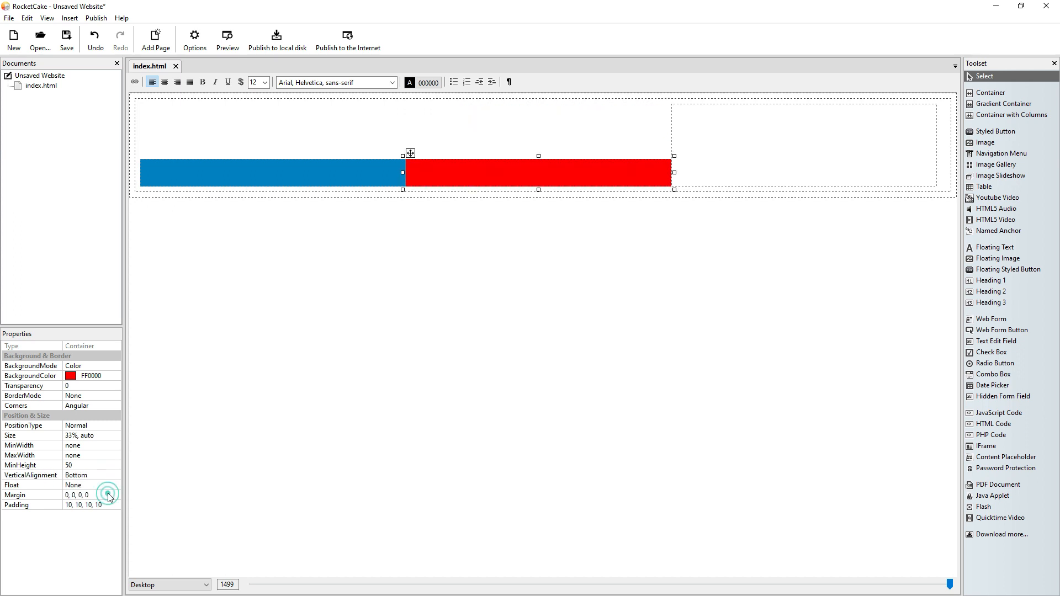
pyautogui.click(115, 476)
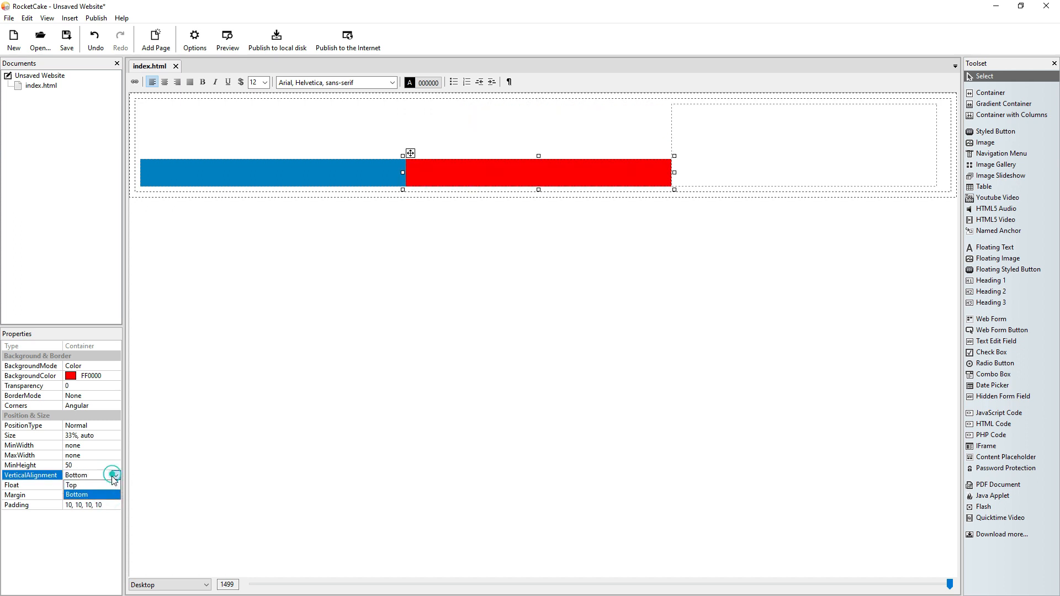
pyautogui.click(107, 484)
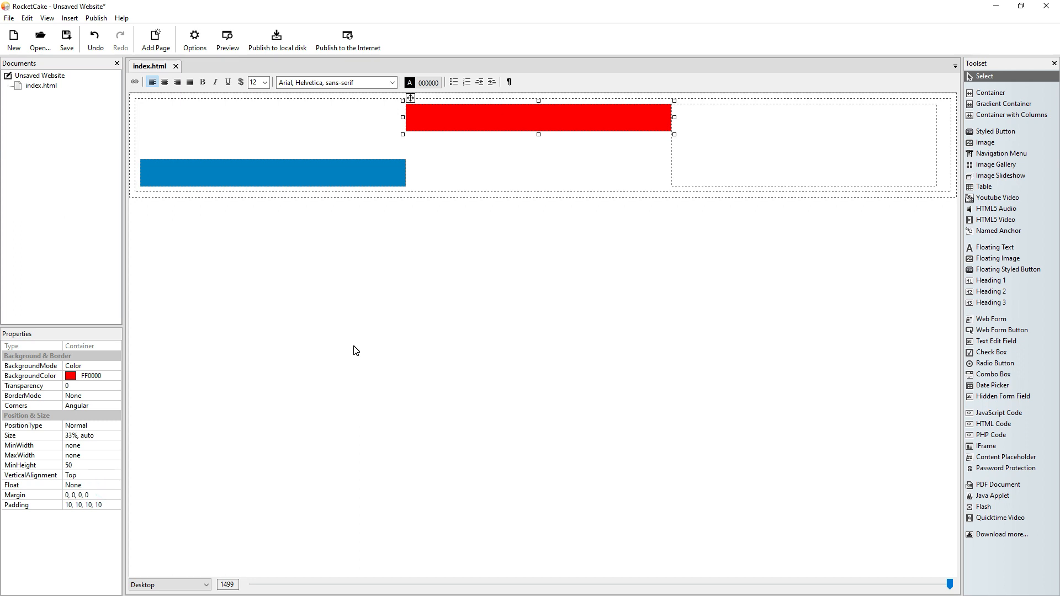
# - Delete the three-column container from inside the outer container
pyautogui.click(169, 127)
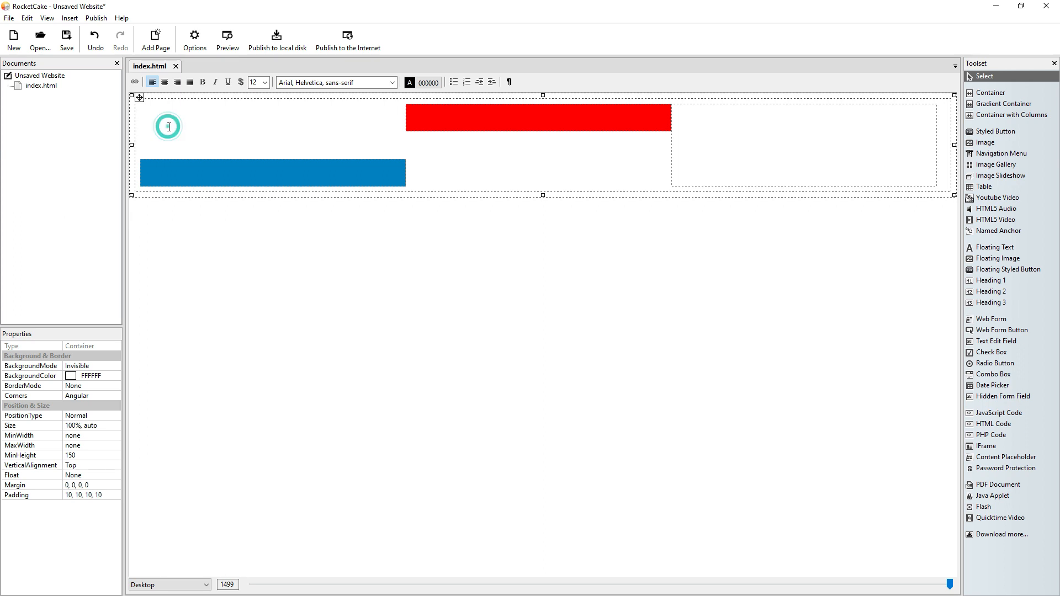
pyautogui.press('Delete')
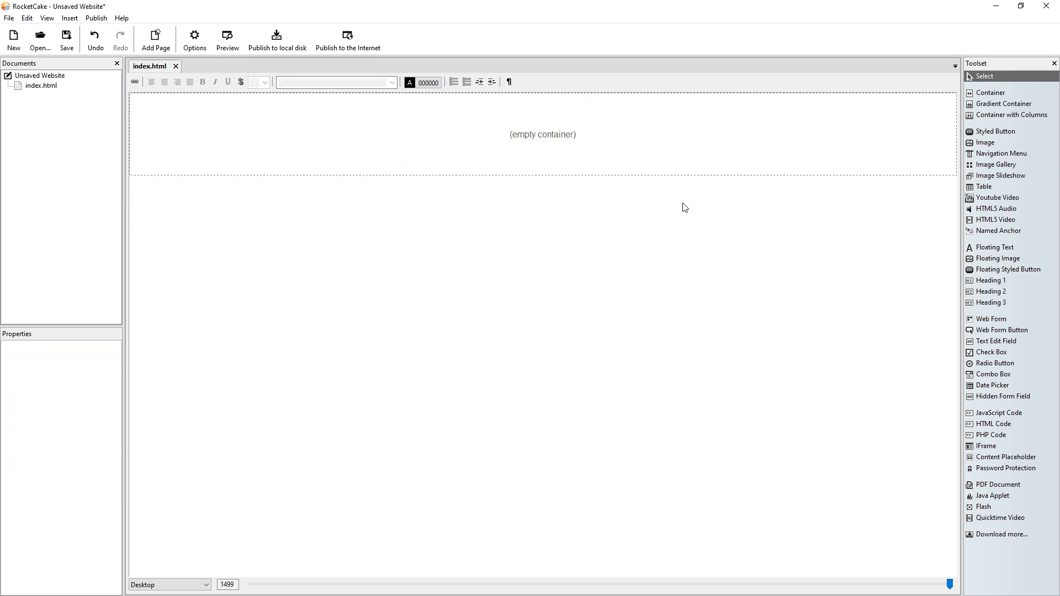
# - Insert a table with 2 rows and 2 columns into the empty container
pyautogui.click(992, 188)
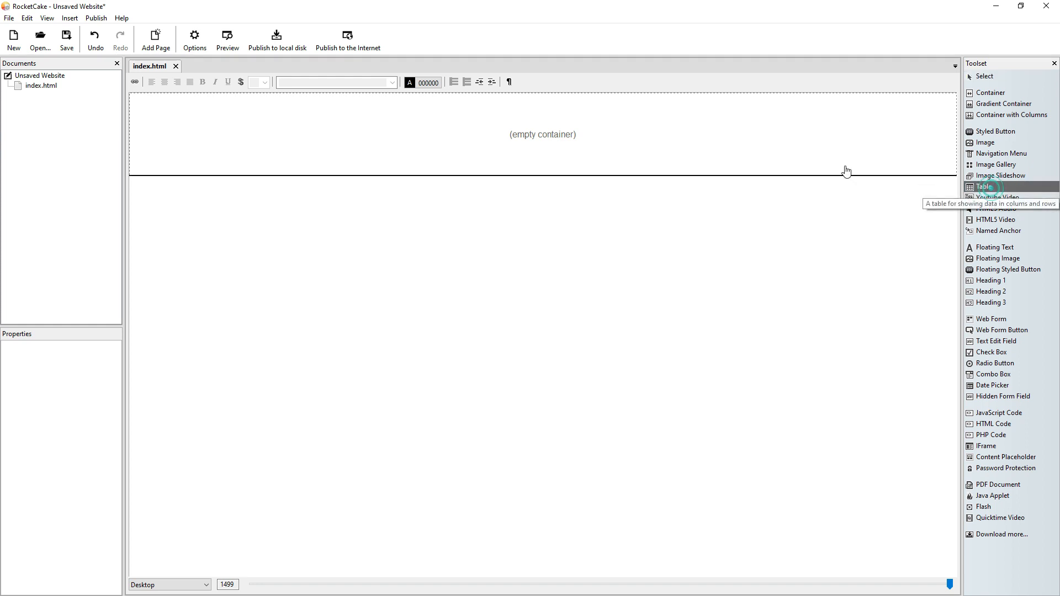
pyautogui.click(523, 123)
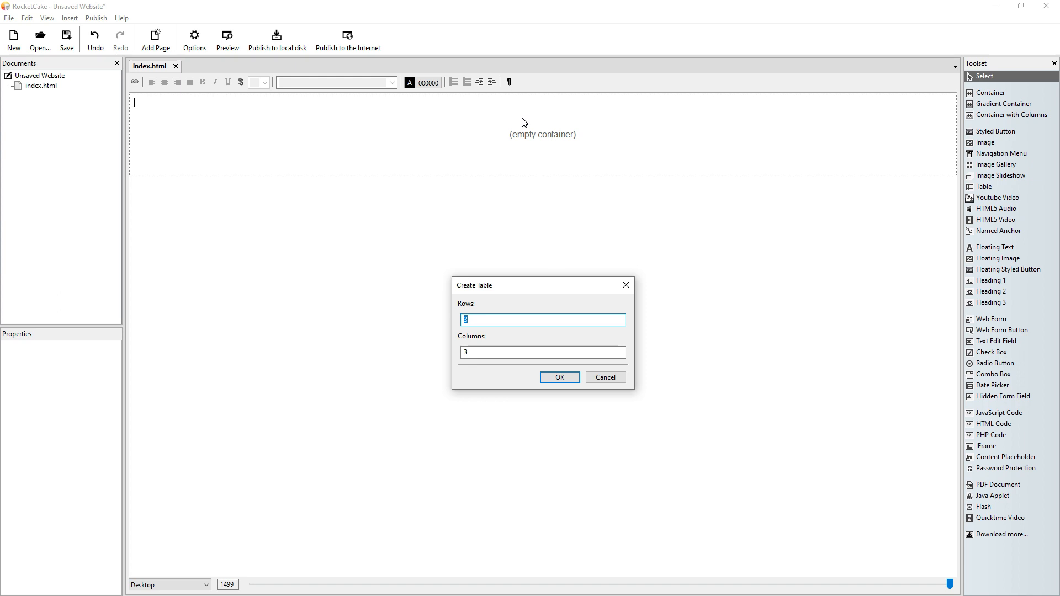
pyautogui.write('2')
pyautogui.click(506, 354)
pyautogui.press('BackSpace')
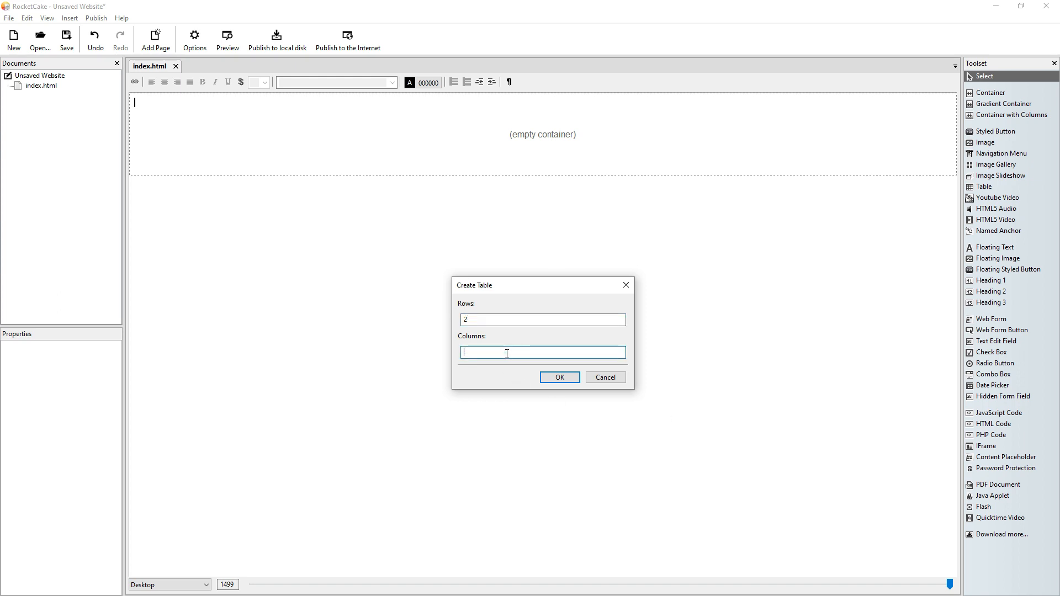
pyautogui.click(552, 376)
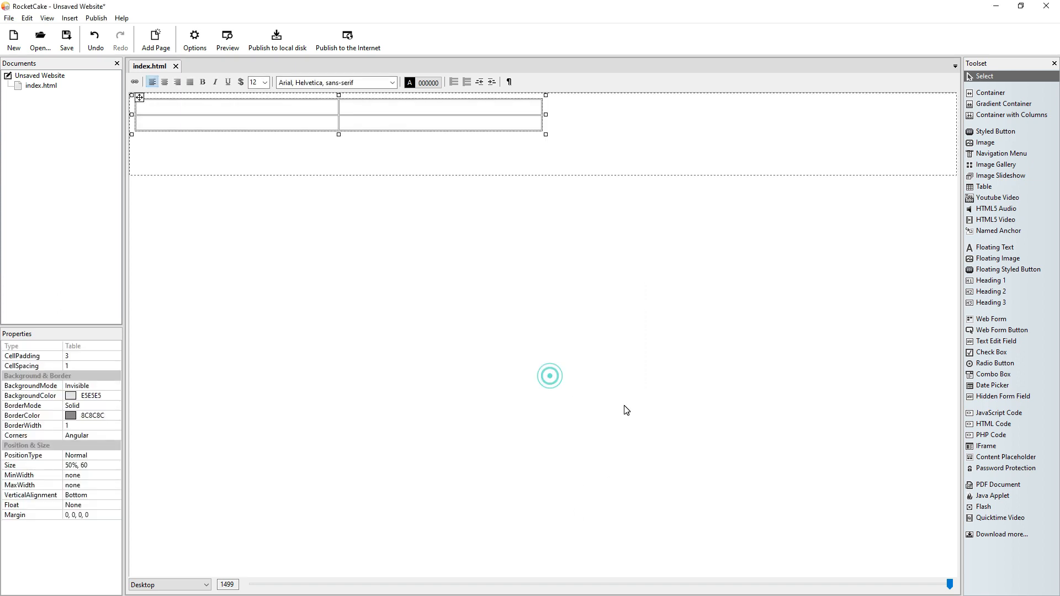
# - Set the table's width to 100% and its maximum width to 1200
pyautogui.click(69, 466)
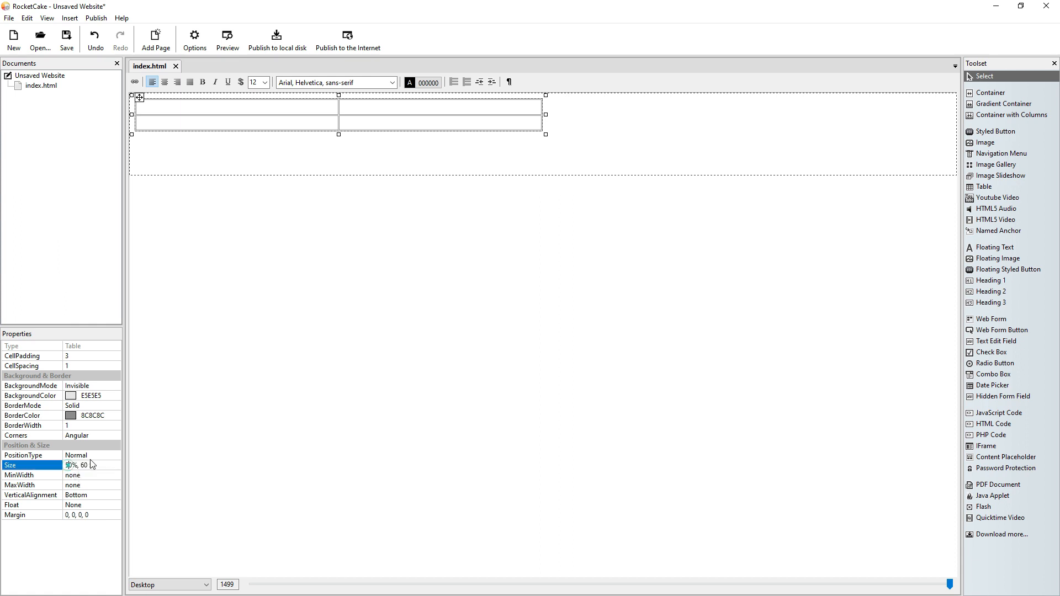
pyautogui.press('BackSpace')
pyautogui.write('10')
pyautogui.press('Return')
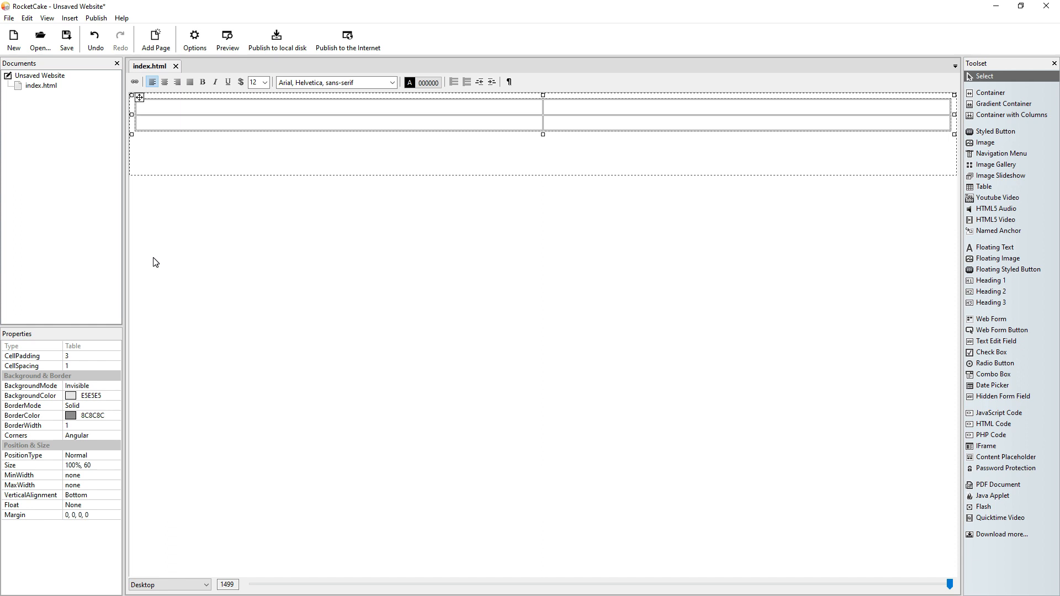
pyautogui.click(95, 485)
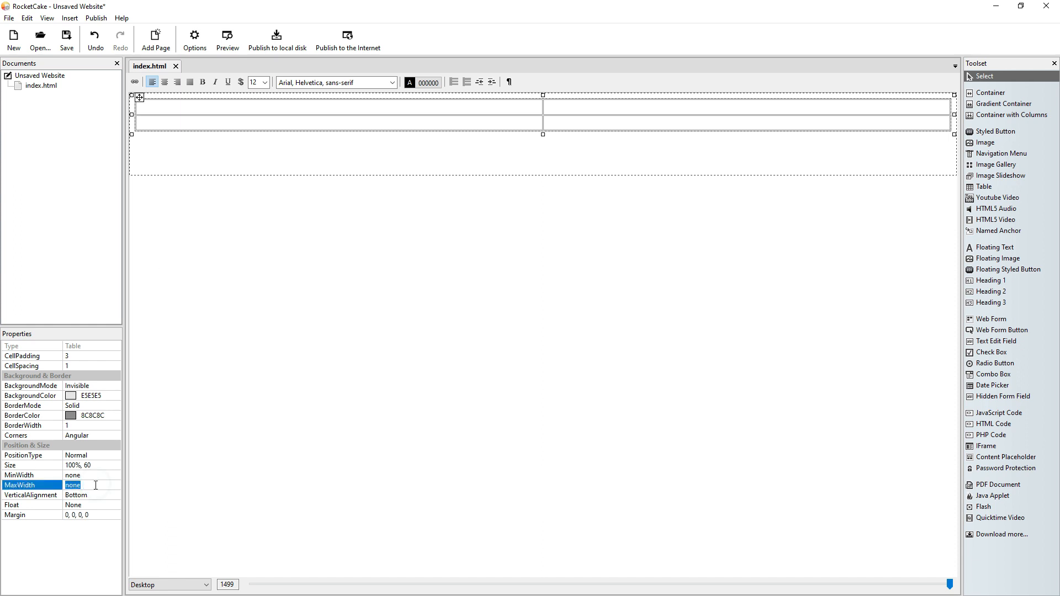
pyautogui.write('1200')
pyautogui.press('Return')
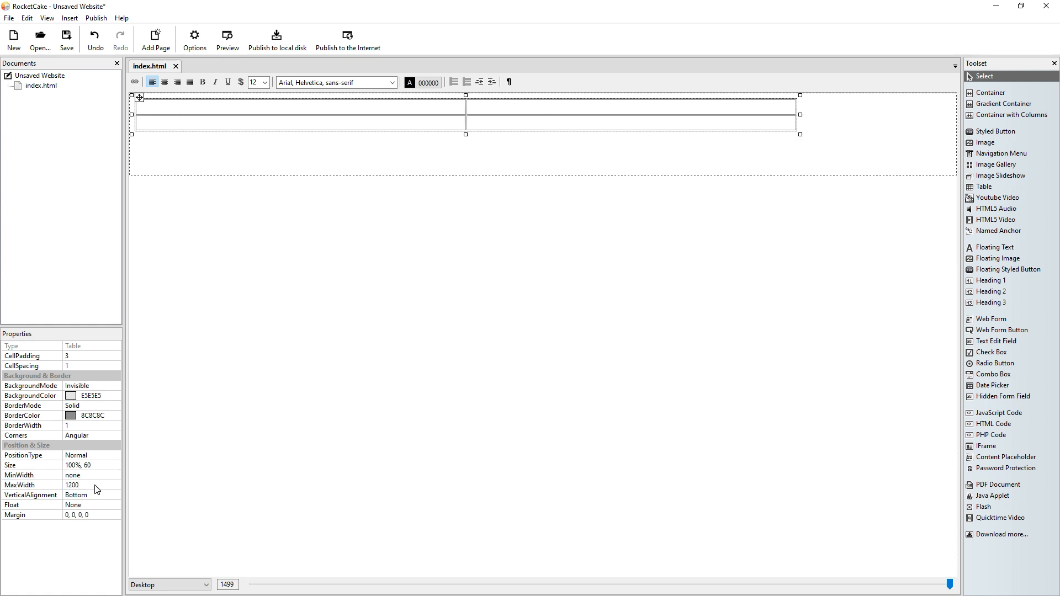
# - Center the table within its container and preview the page in the browser
pyautogui.click(165, 81)
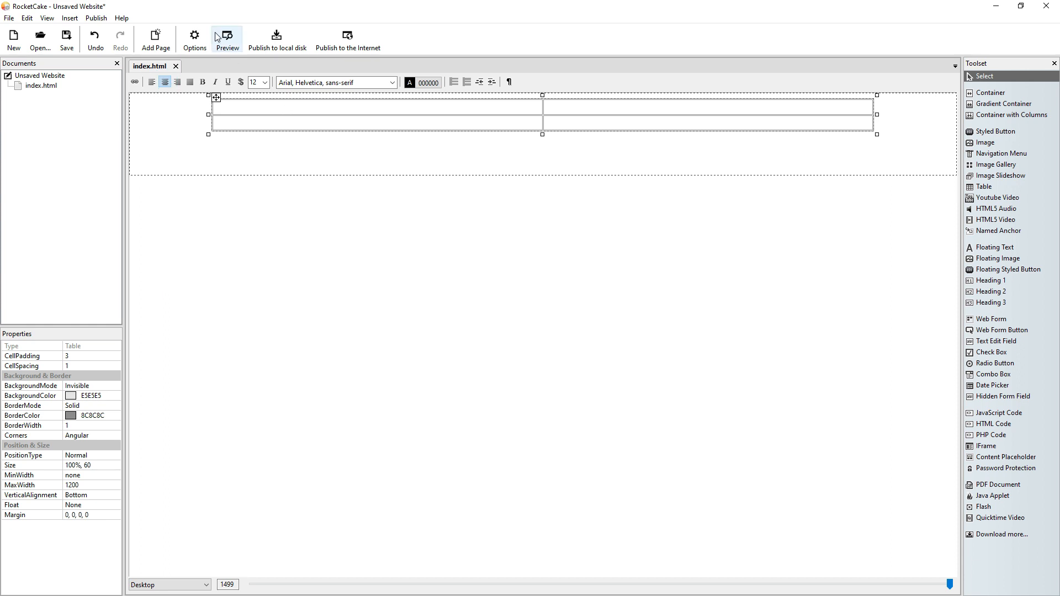
pyautogui.click(233, 40)
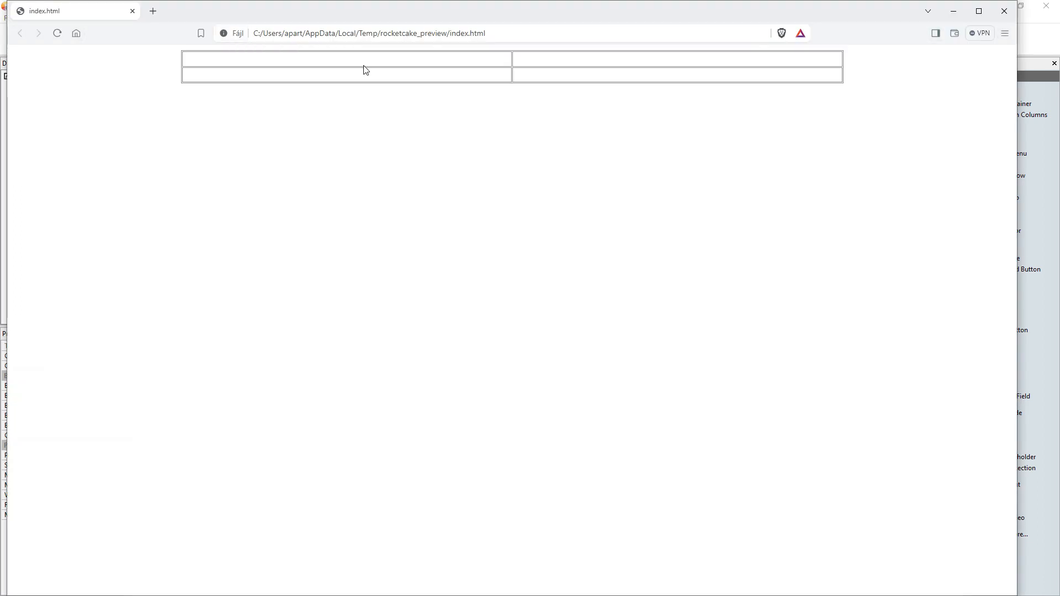
# - Set the table's border mode to None and preview the page in the browser
pyautogui.click(1005, 11)
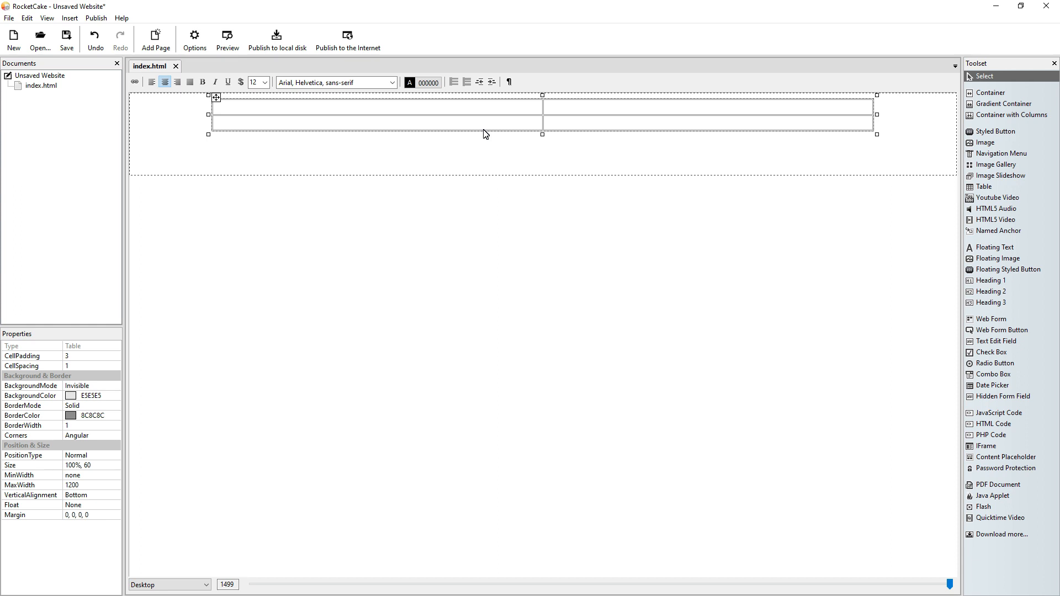
pyautogui.click(116, 406)
pyautogui.click(116, 406)
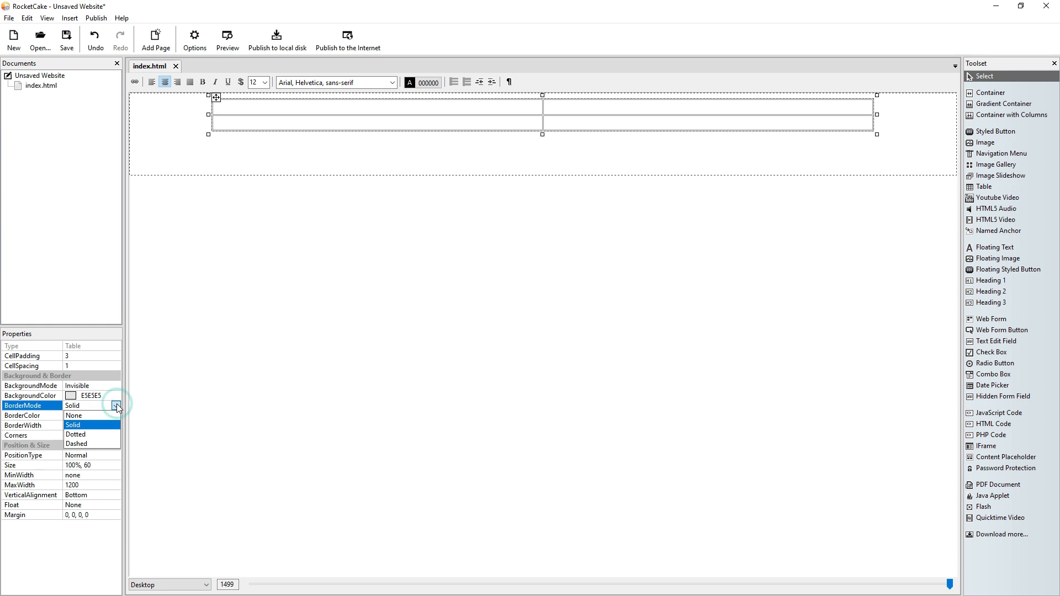
pyautogui.click(74, 415)
pyautogui.click(401, 205)
pyautogui.click(417, 147)
pyautogui.click(420, 120)
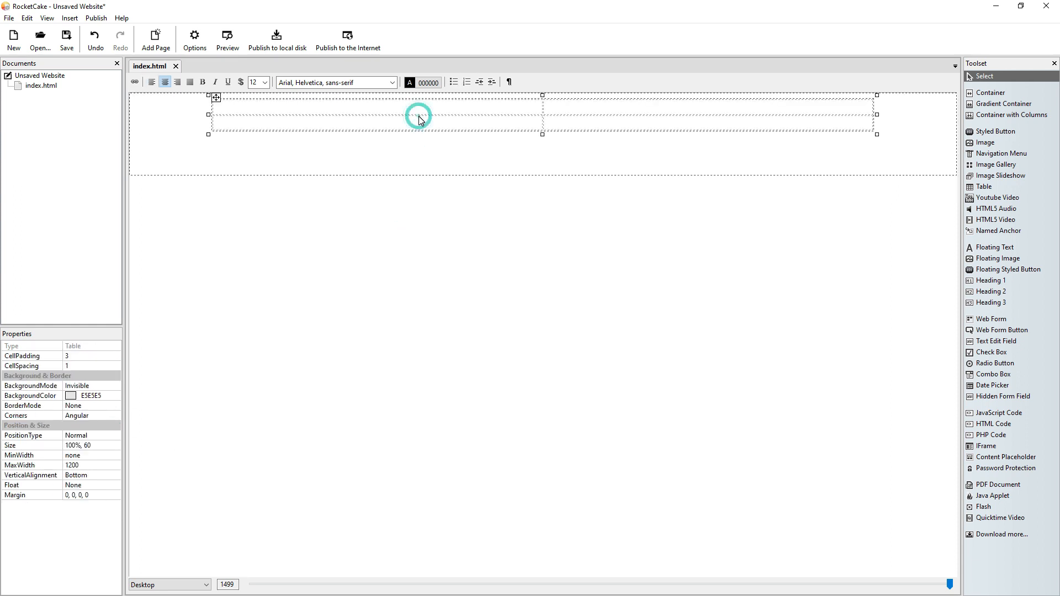
pyautogui.click(227, 39)
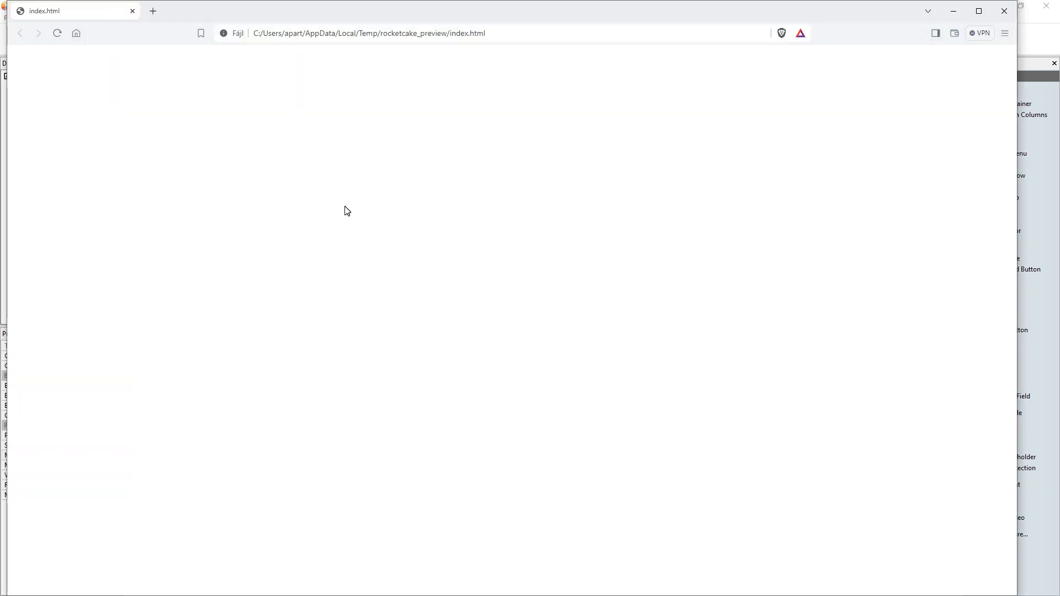
pyautogui.click(1005, 14)
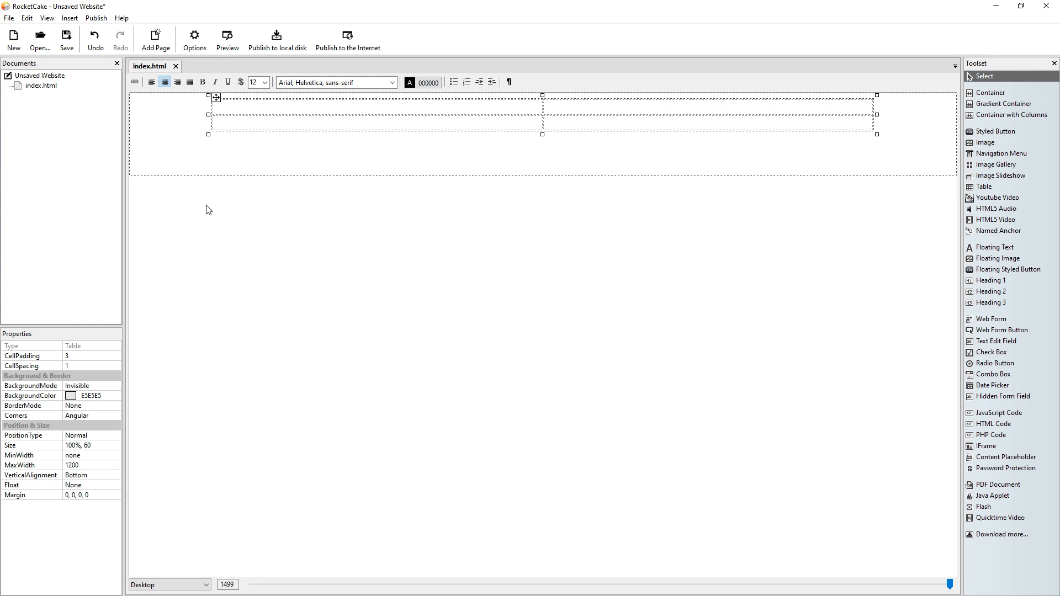
# - Set the table's background color to light blue C2E8FC
pyautogui.click(118, 395)
pyautogui.click(116, 395)
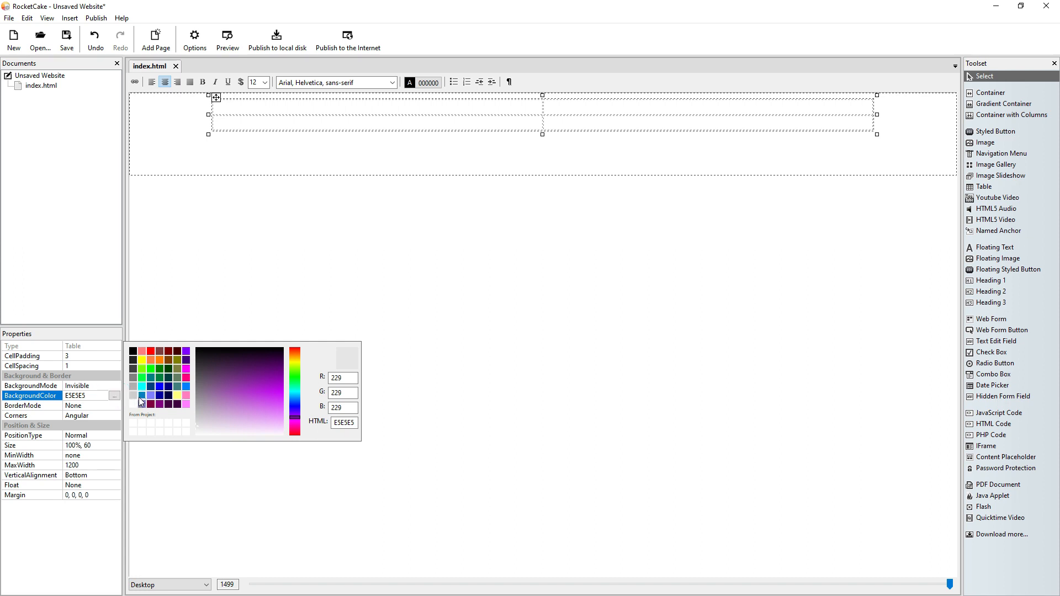
pyautogui.click(142, 395)
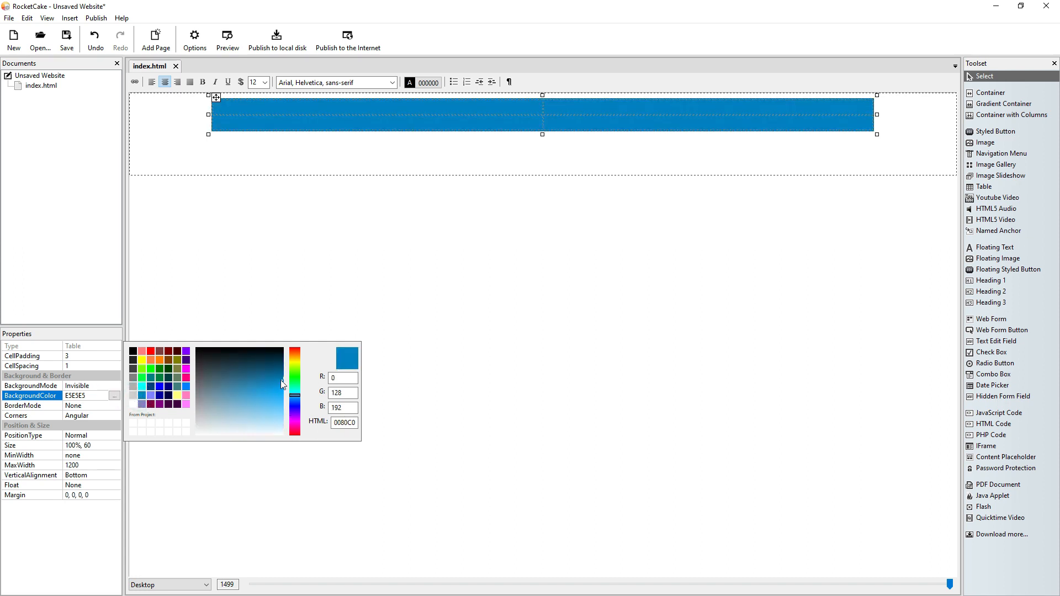
pyautogui.moveTo(280, 392)
pyautogui.mouseDown()
pyautogui.moveTo(278, 381)
pyautogui.moveTo(275, 425)
pyautogui.mouseUp()
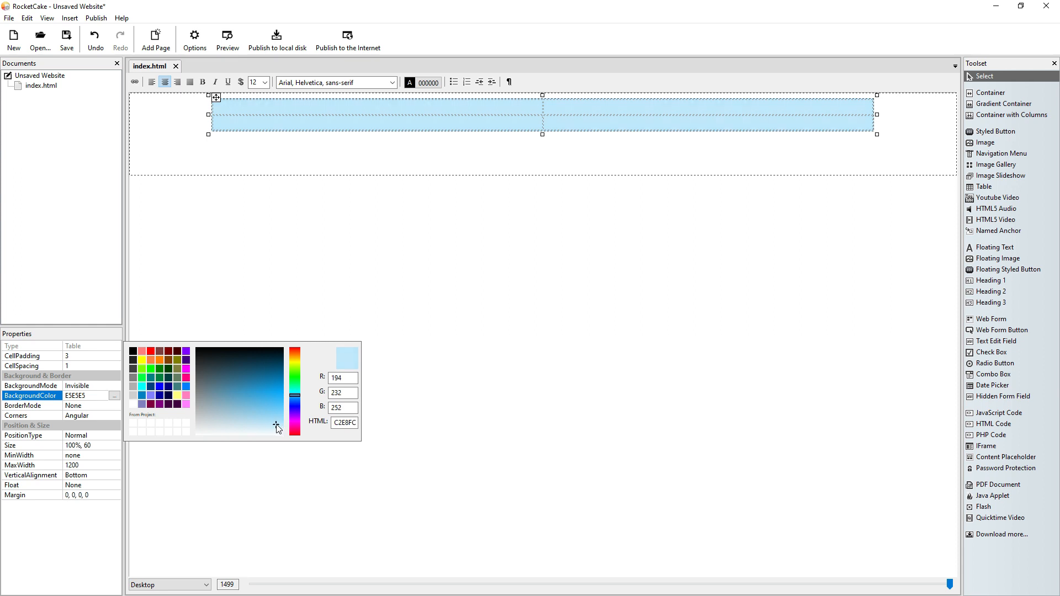
pyautogui.click(405, 434)
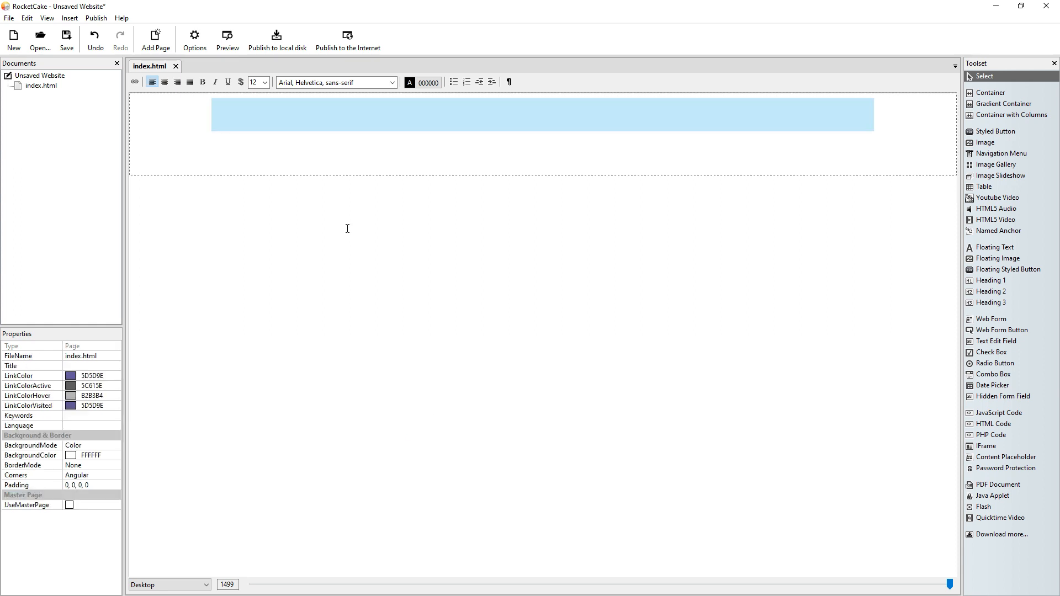
# - Insert the szokeno image from the assets folder into the table's upper-right cell
pyautogui.click(493, 103)
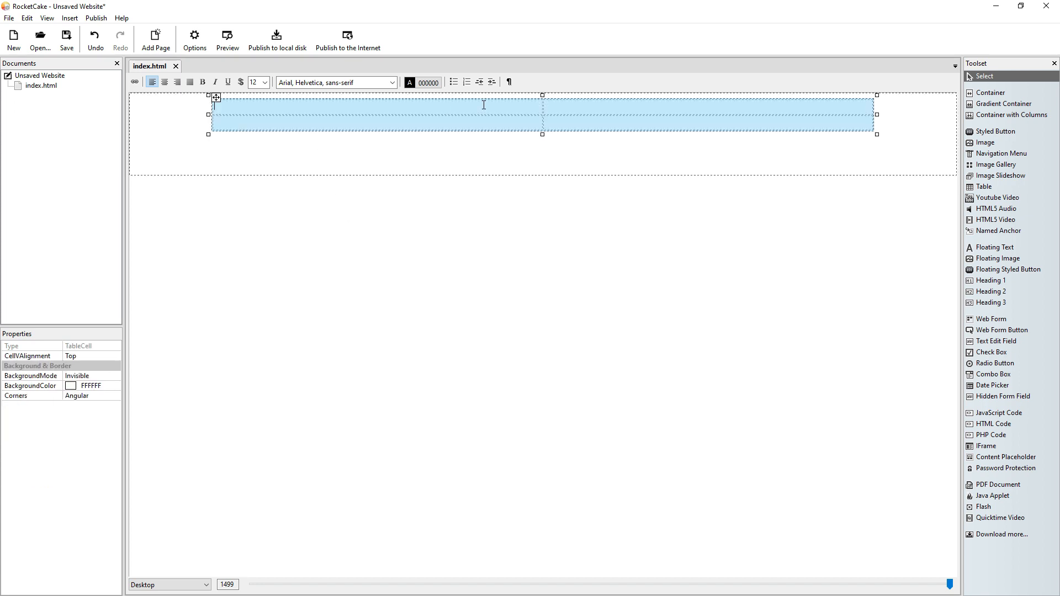
pyautogui.click(993, 142)
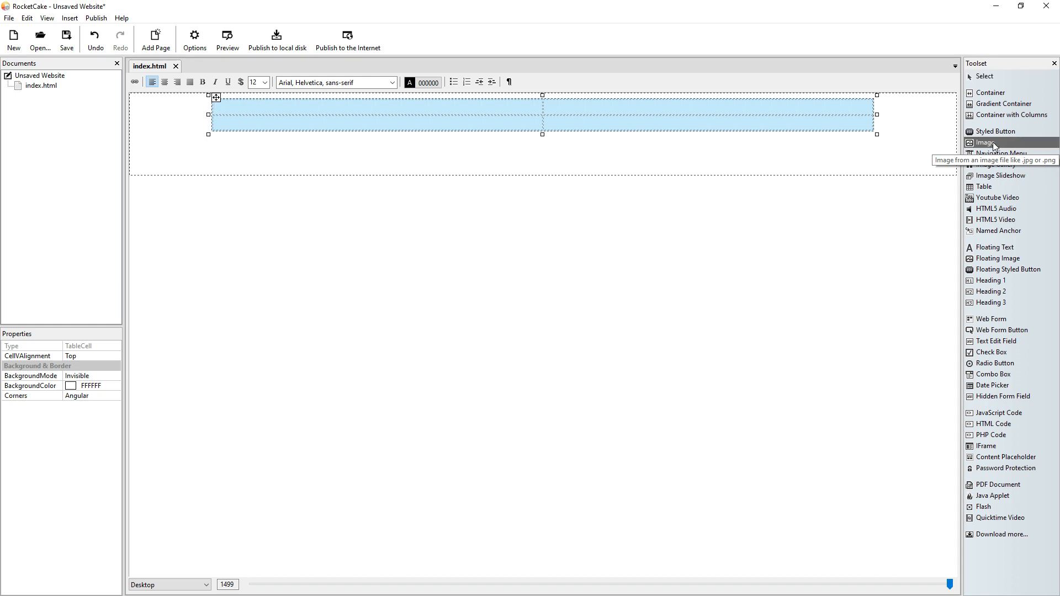
pyautogui.click(694, 114)
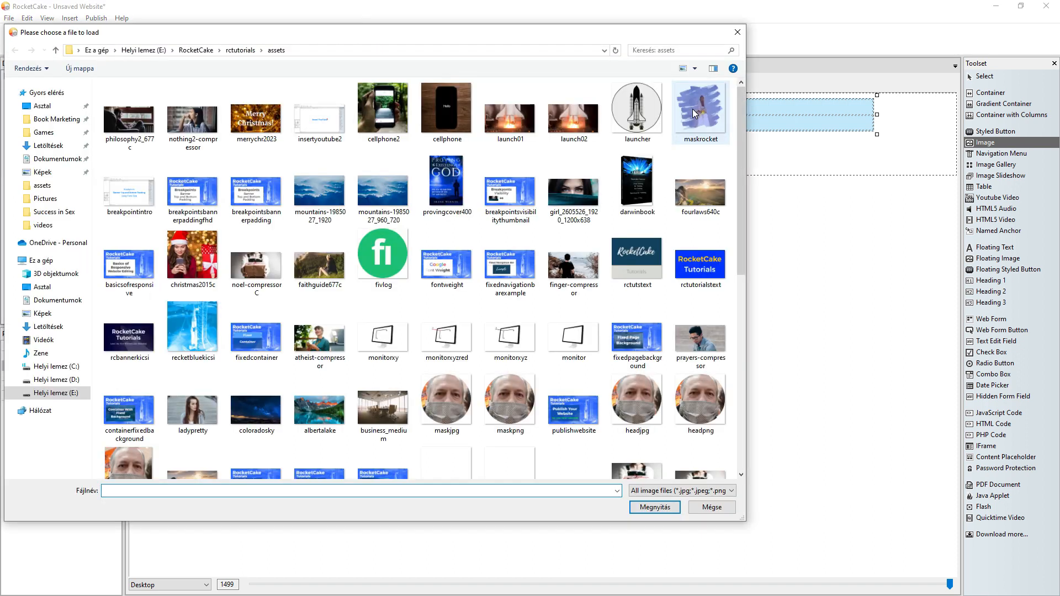
pyautogui.scroll(-10, 683, 398)
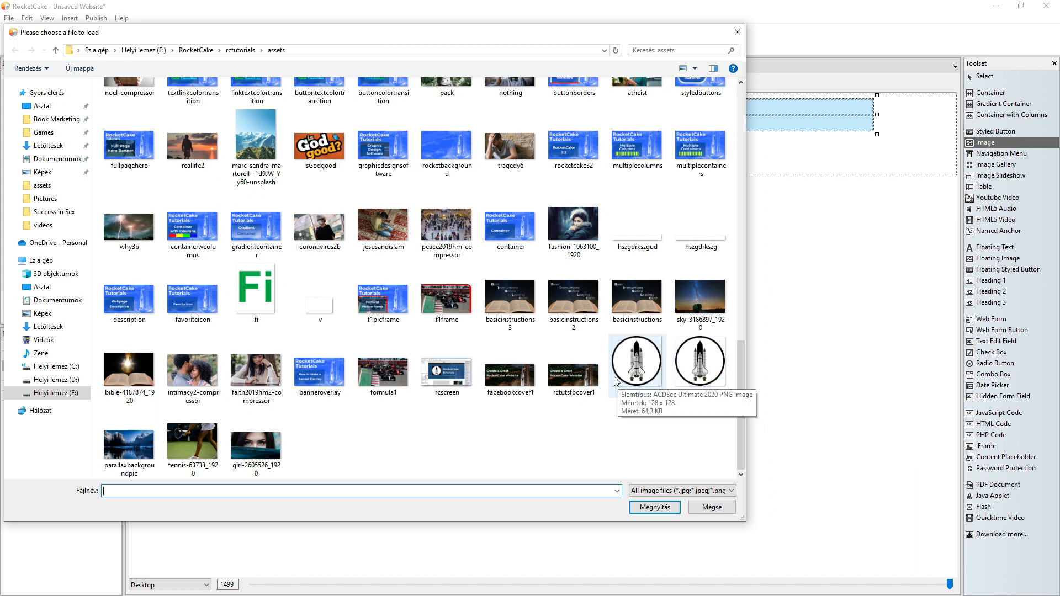
pyautogui.scroll(5, 617, 381)
pyautogui.click(553, 118)
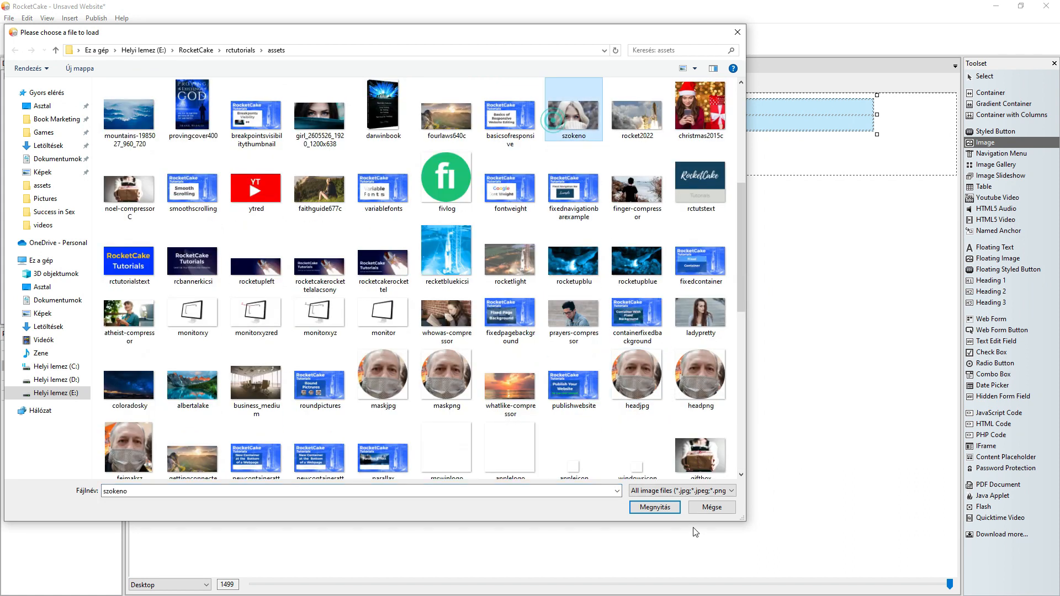
pyautogui.click(673, 505)
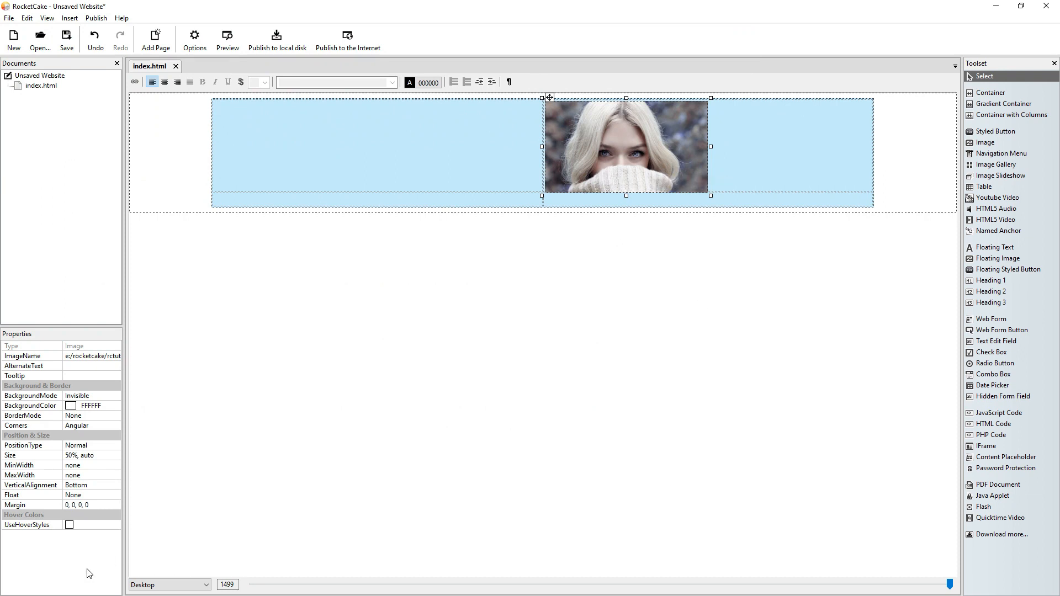
# - Insert the girl-2605526_1920 image, accepting the size reduction, and move it into the table's lower-left cell
pyautogui.click(513, 201)
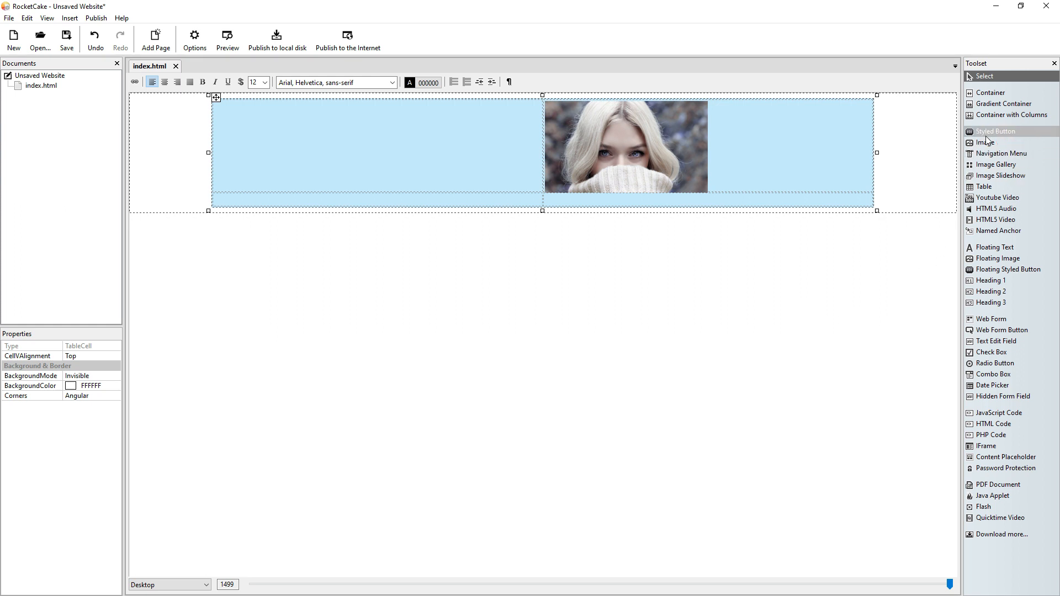
pyautogui.moveTo(988, 143); pyautogui.dragTo(315, 200)
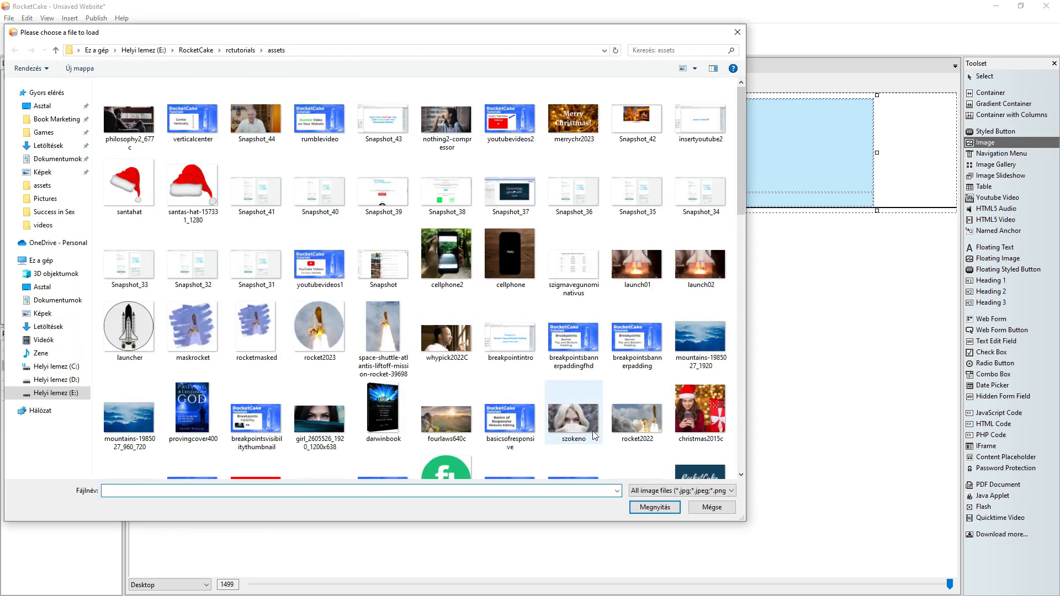
pyautogui.scroll(-5, 586, 393)
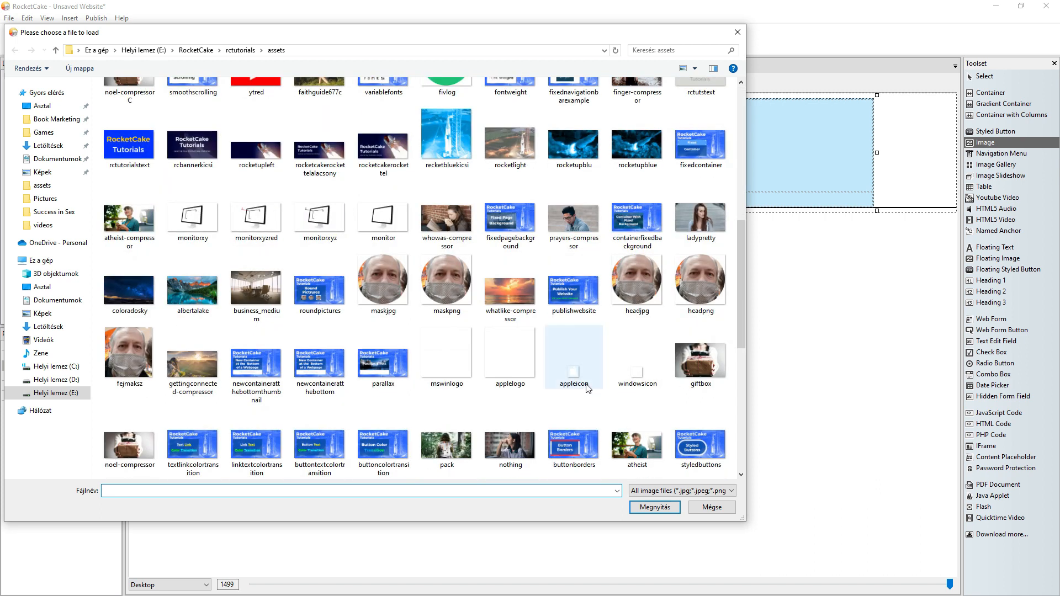
pyautogui.scroll(-5, 586, 388)
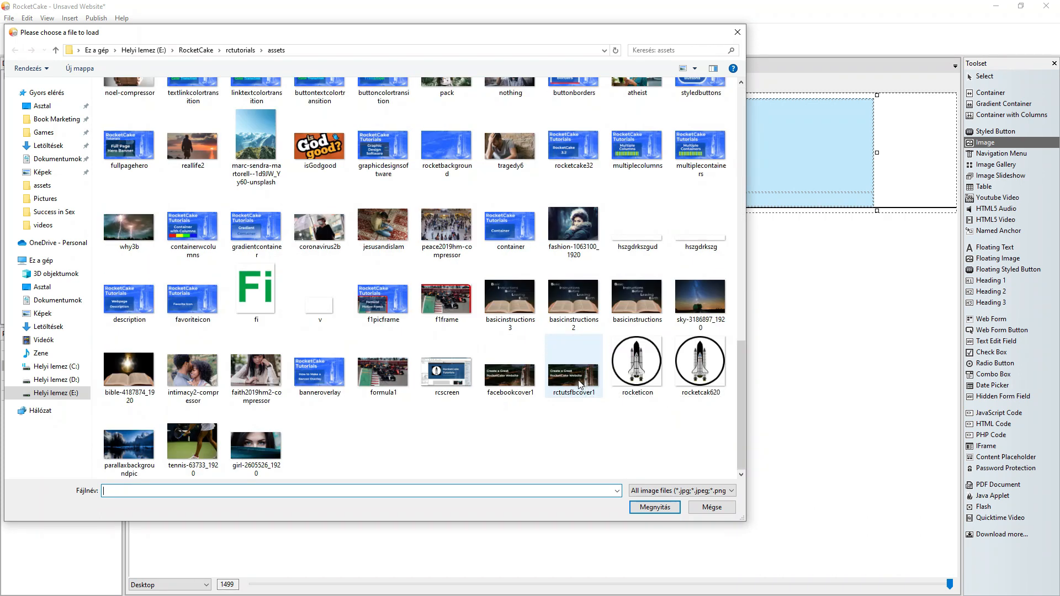
pyautogui.click(251, 442)
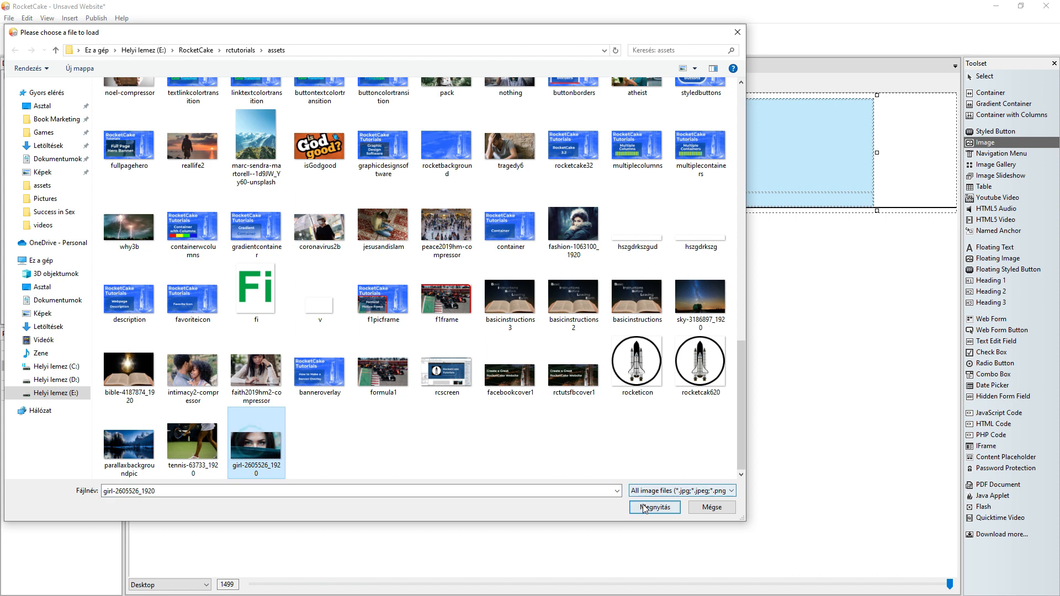
pyautogui.click(643, 509)
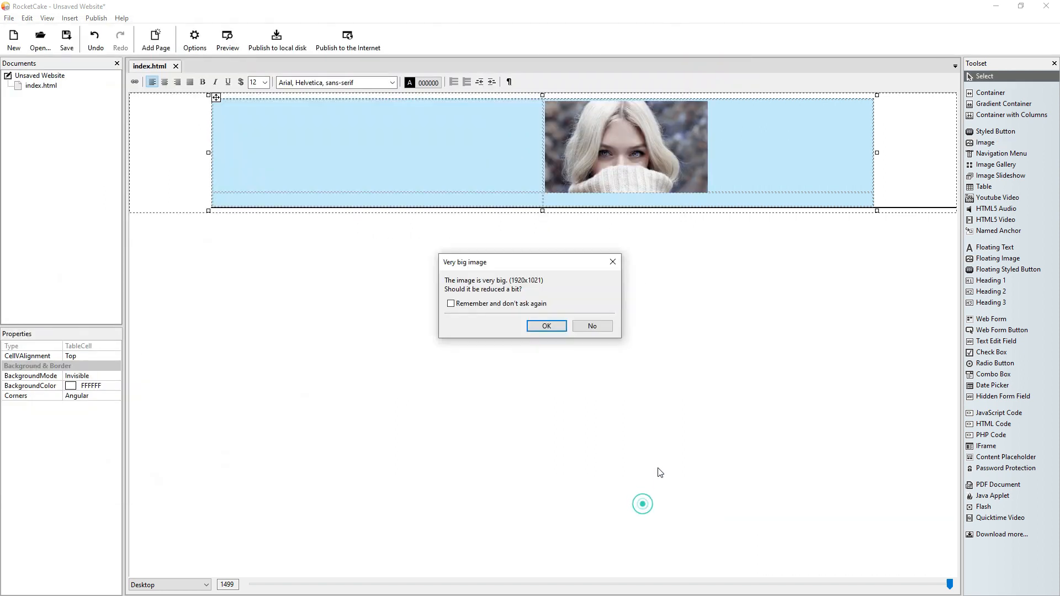
pyautogui.click(546, 326)
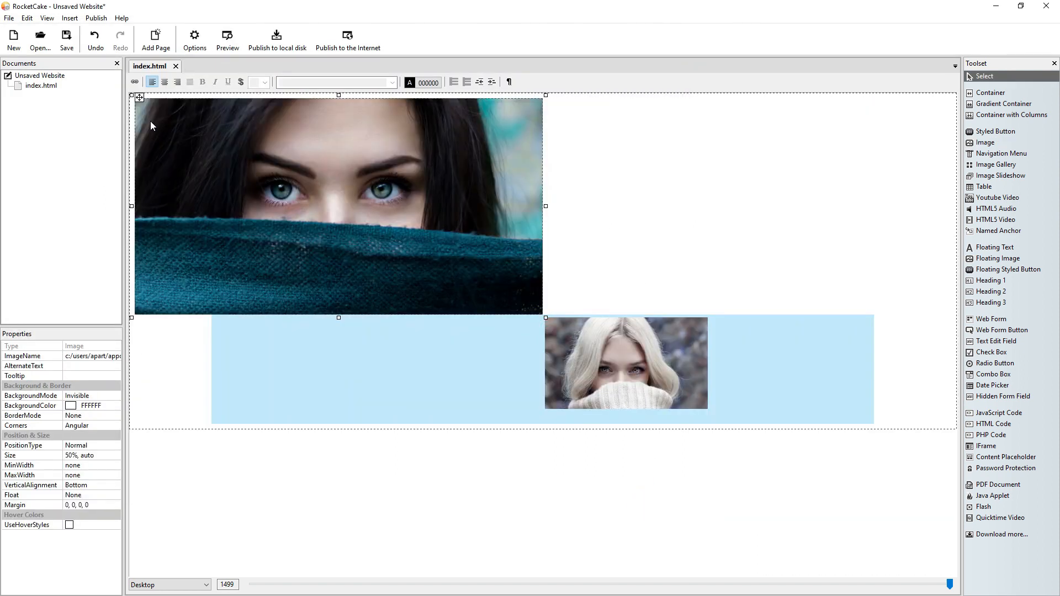
pyautogui.moveTo(137, 98); pyautogui.dragTo(240, 416)
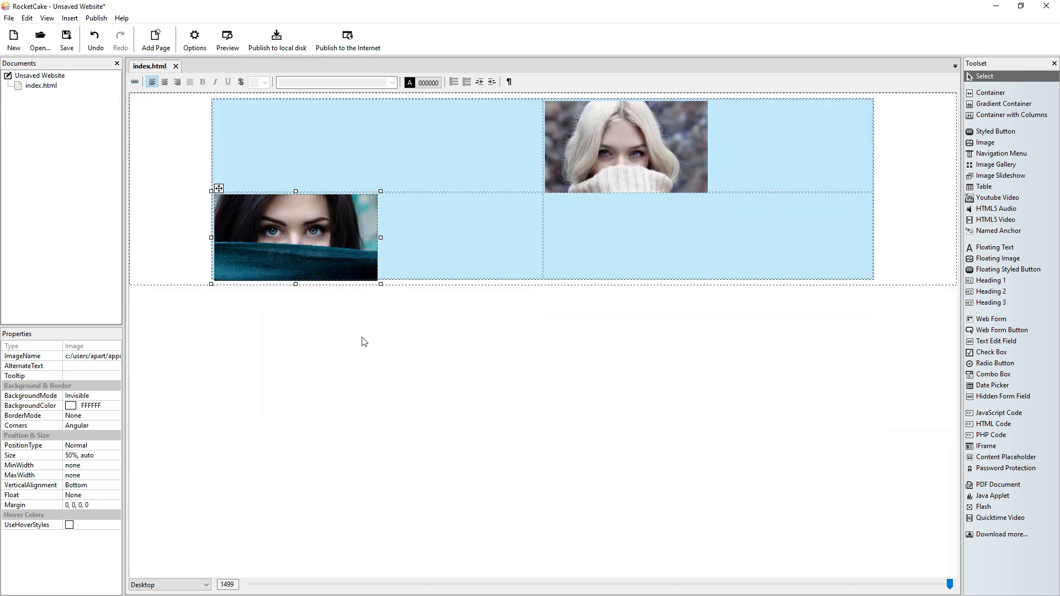
# - Set the width of the image in the upper-right cell to 100%
pyautogui.click(611, 132)
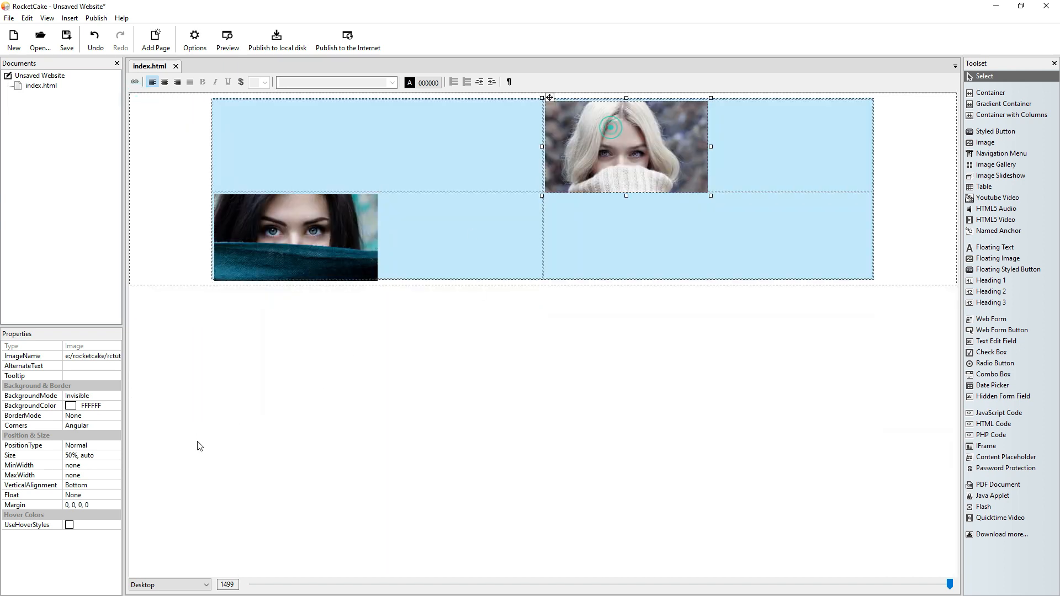
pyautogui.click(70, 455)
pyautogui.press('BackSpace')
pyautogui.write('100%,')
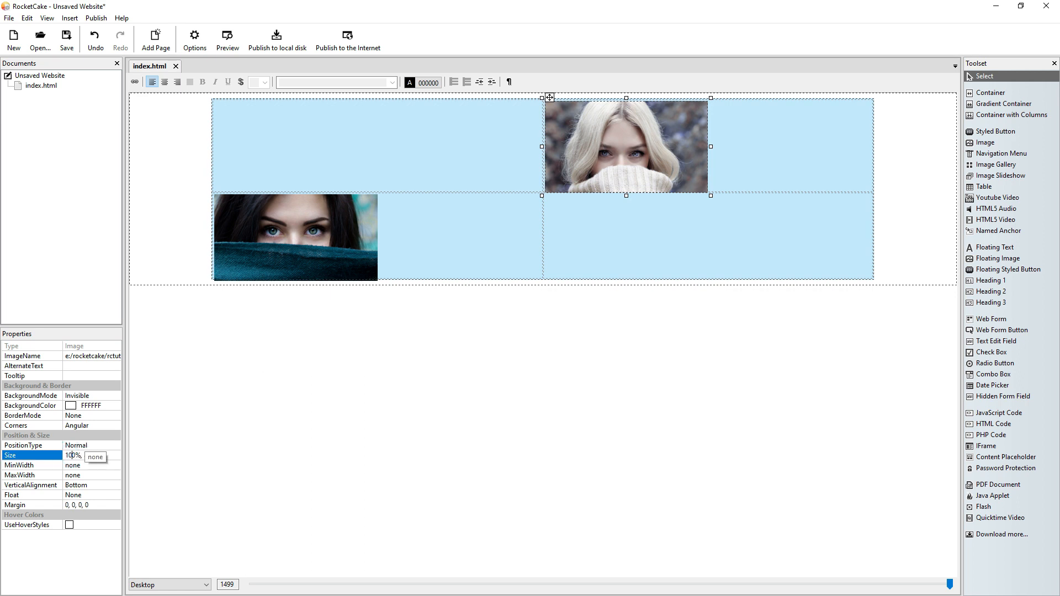
pyautogui.press('Return')
# - Set the width of the image in the lower-left cell to 100% and preview the page in the browser
pyautogui.click(293, 307)
pyautogui.click(67, 455)
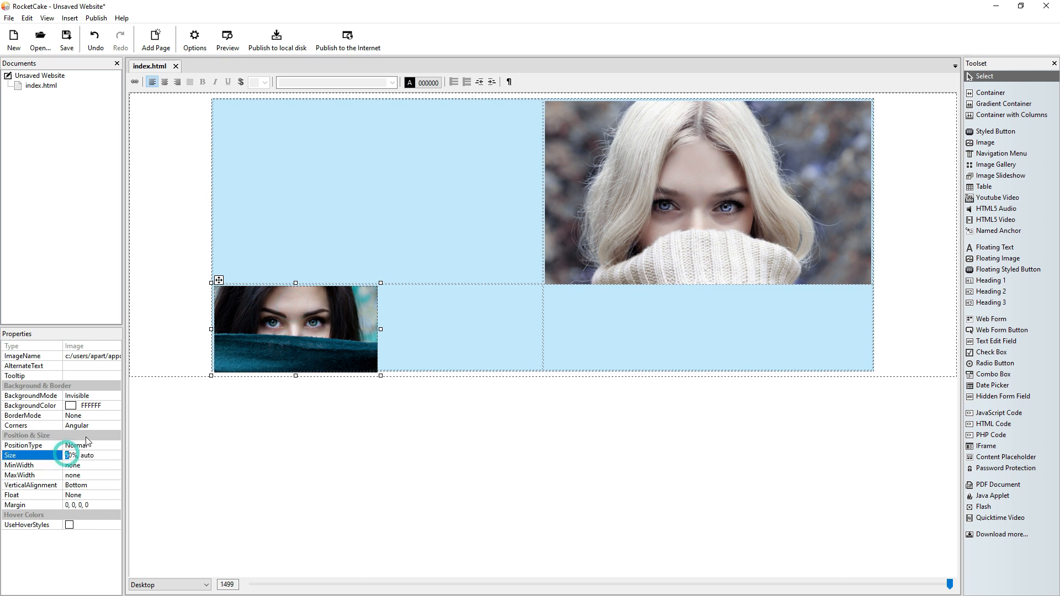
pyautogui.press('BackSpace')
pyautogui.write('10')
pyautogui.press('Return')
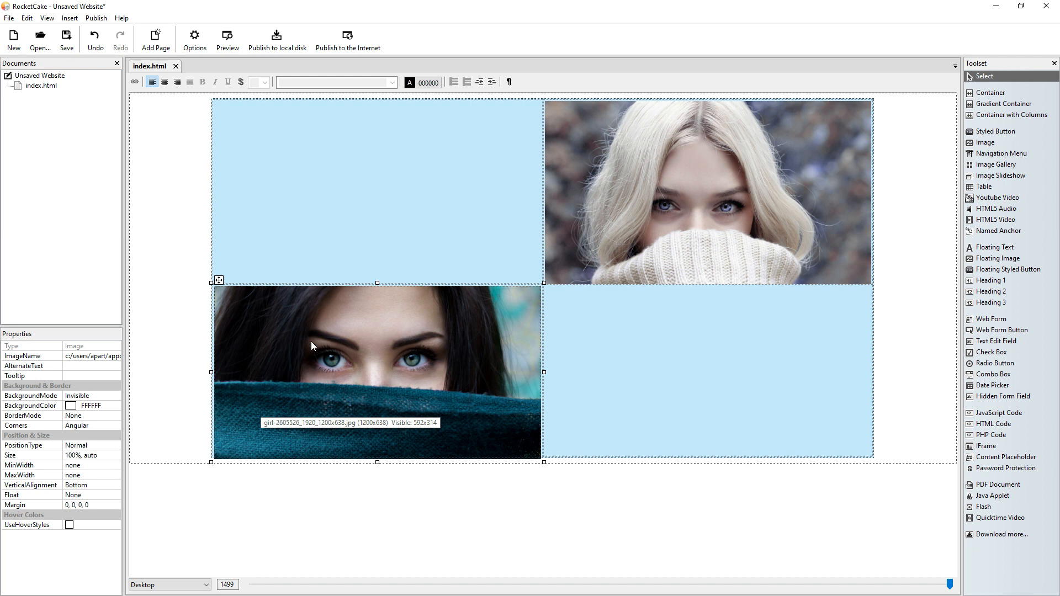
pyautogui.click(226, 41)
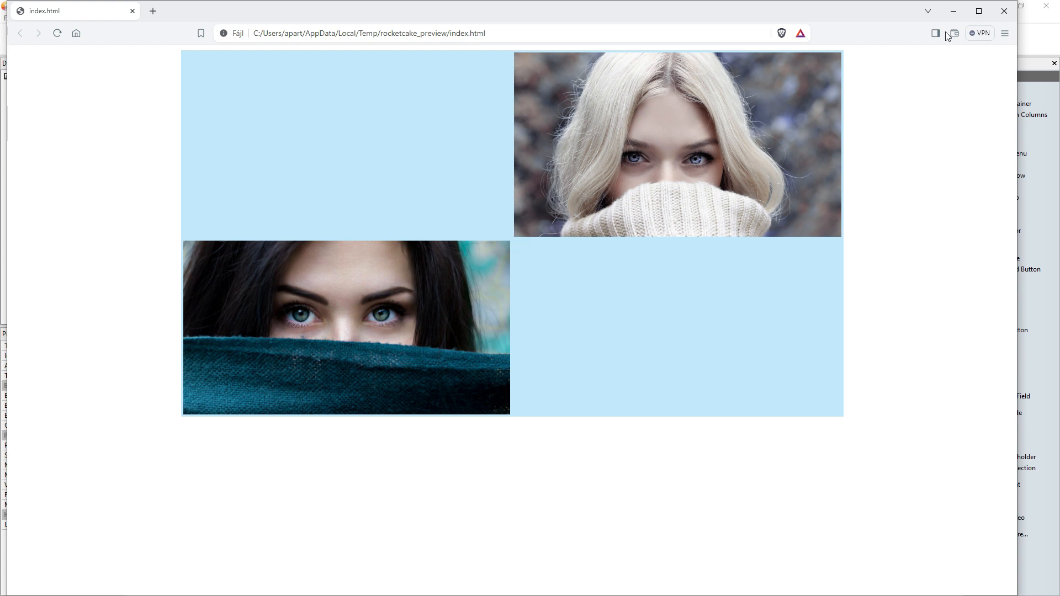
pyautogui.click(1004, 11)
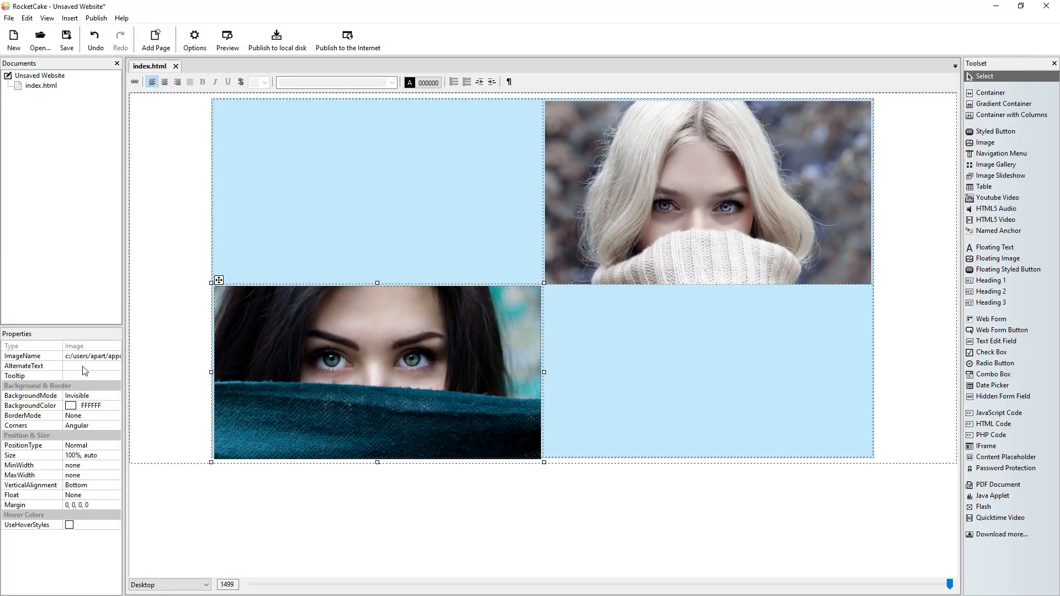
# - Set the table's cell padding to 0
pyautogui.click(212, 442)
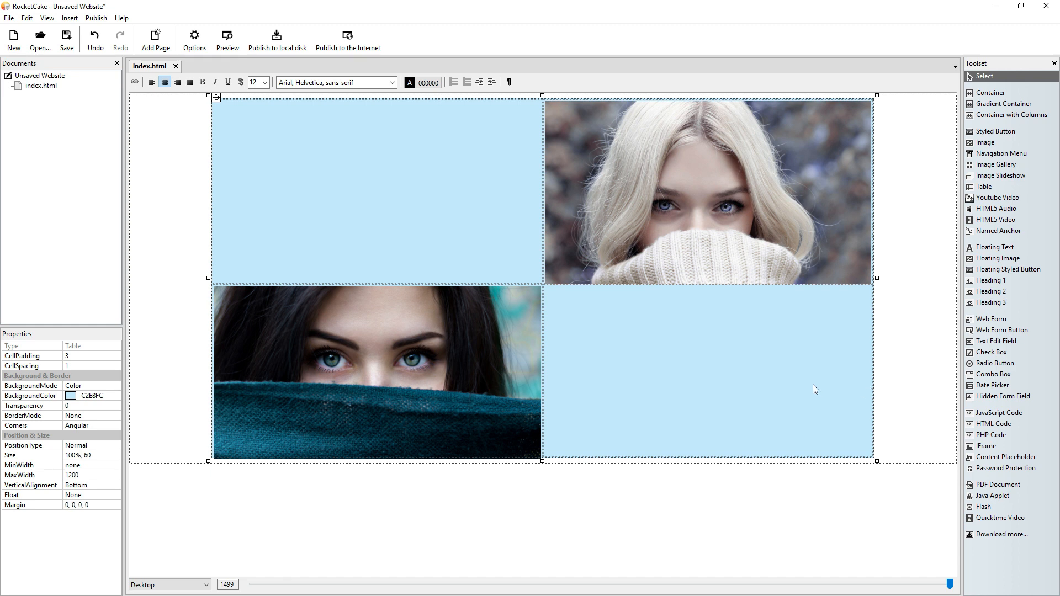
pyautogui.click(729, 364)
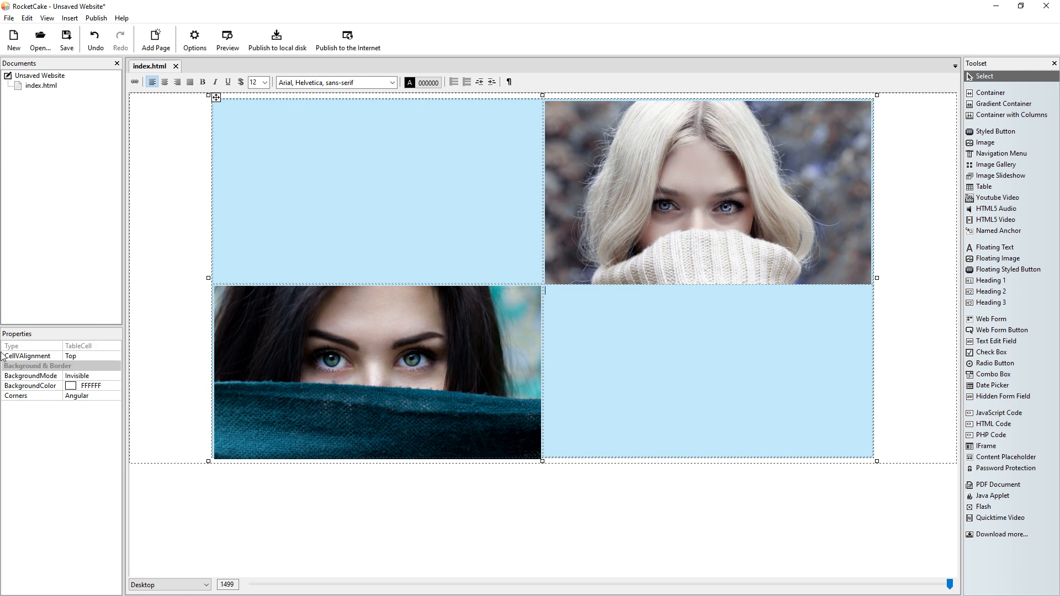
pyautogui.click(874, 360)
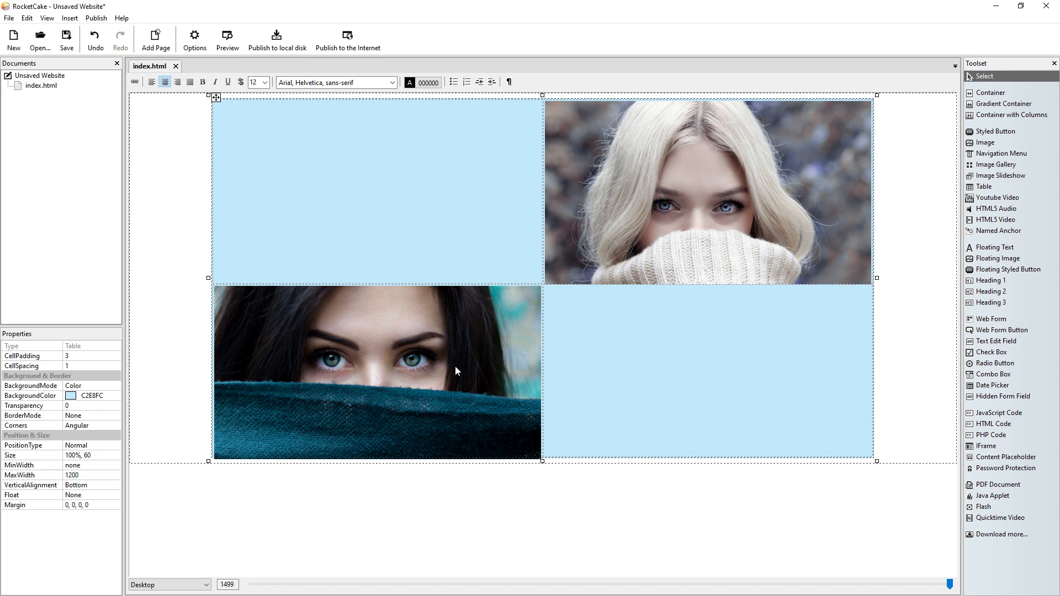
pyautogui.click(78, 357)
pyautogui.write('0')
pyautogui.press('Return')
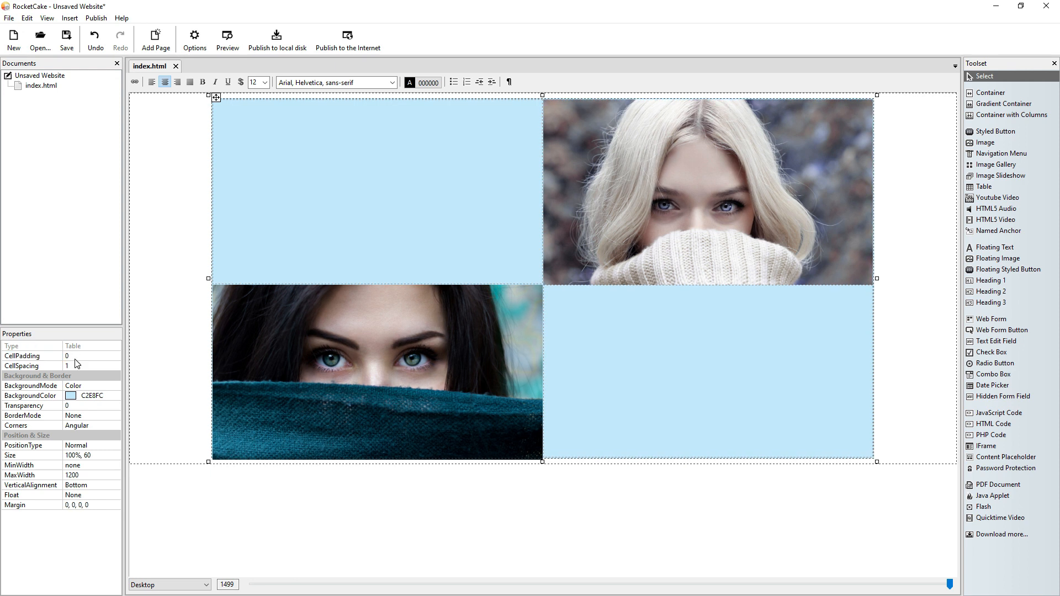
# - Set the table's cell spacing to 0 and preview the page in the browser
pyautogui.click(84, 364)
pyautogui.write('0')
pyautogui.press('Return')
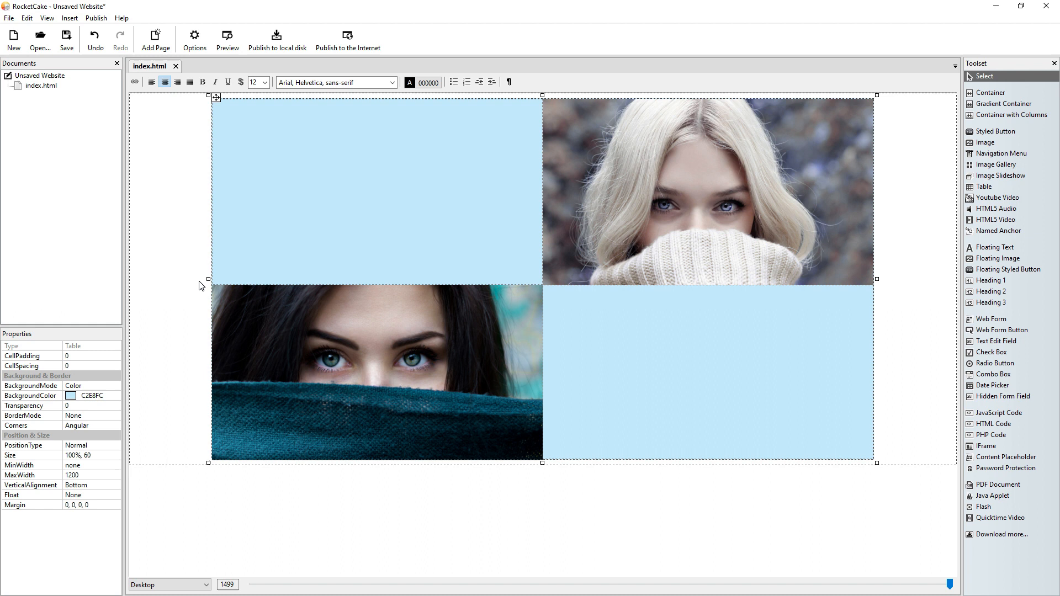
pyautogui.click(226, 40)
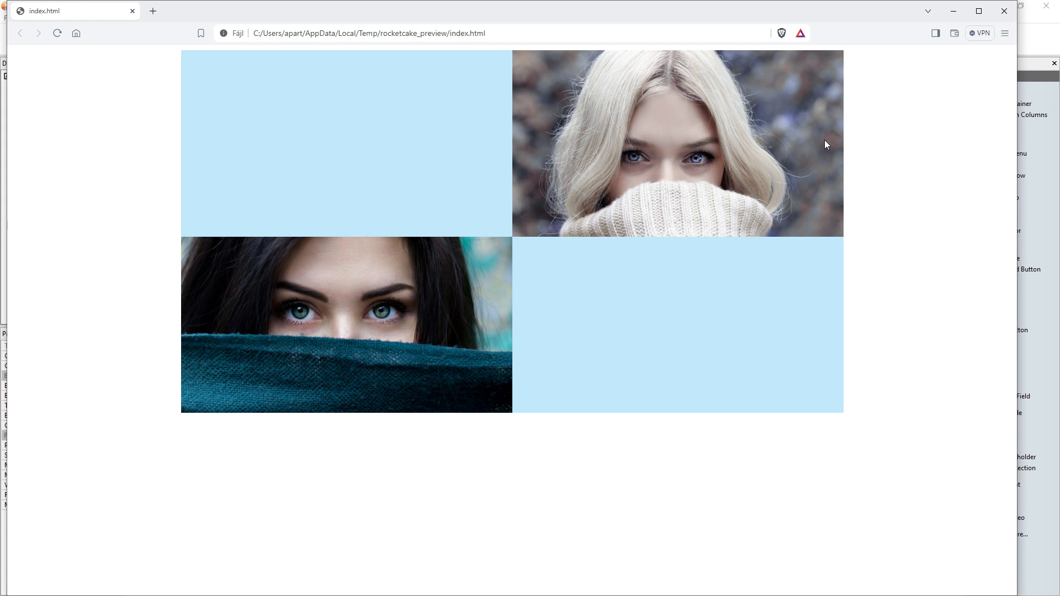
# - Add the text "Blue eyes" to the upper-left cell and center it horizontally and vertically
pyautogui.click(1004, 11)
pyautogui.click(396, 200)
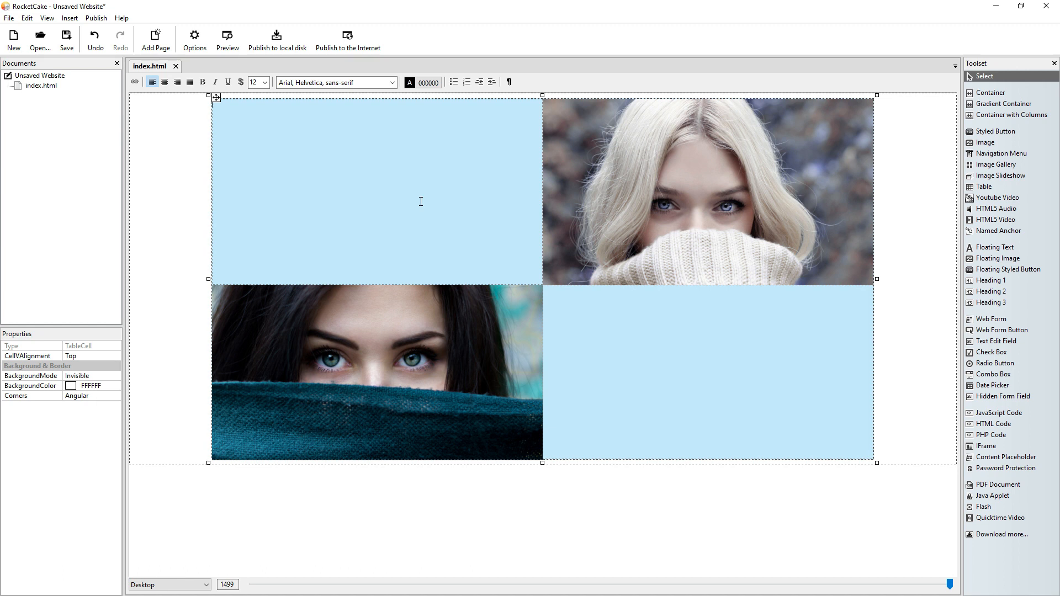
pyautogui.write('Blue eyes')
pyautogui.click(165, 82)
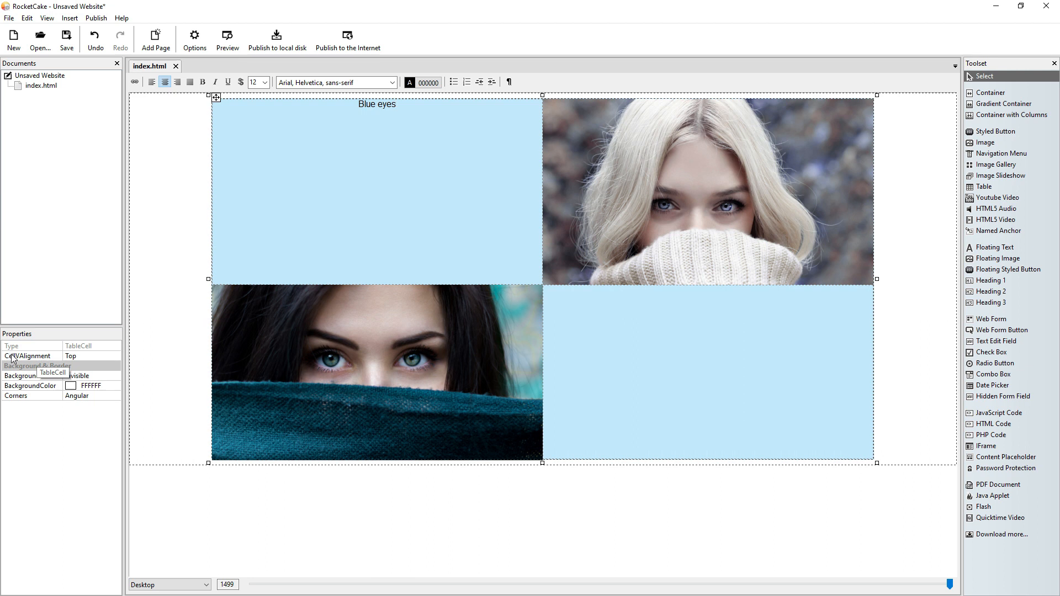
pyautogui.click(85, 358)
pyautogui.click(107, 376)
# - Try the Bottom vertical alignment on the upper-left cell, then set it back to Center
pyautogui.click(118, 356)
pyautogui.click(118, 358)
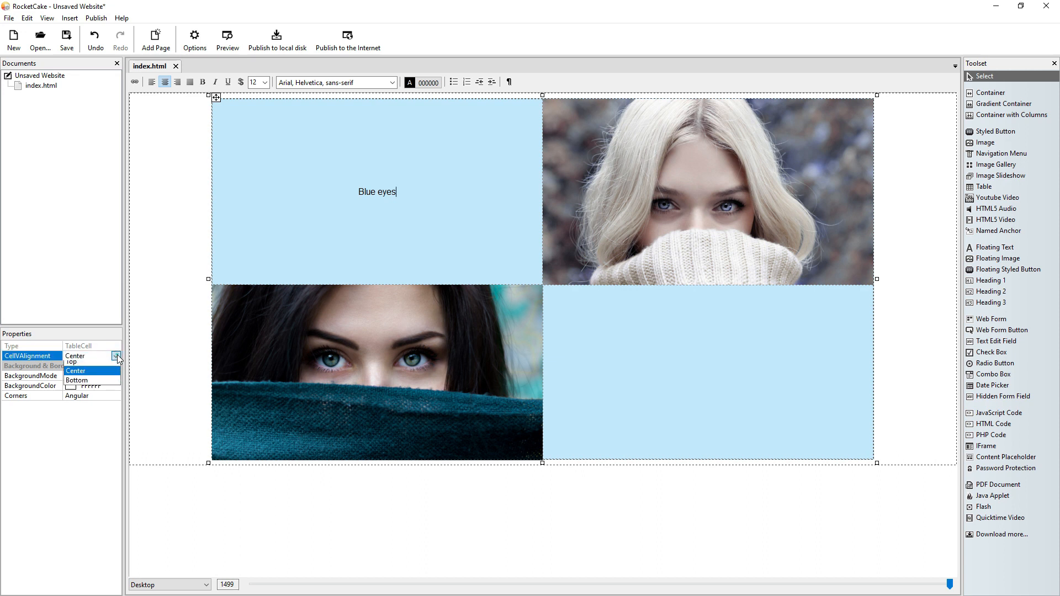
pyautogui.click(101, 386)
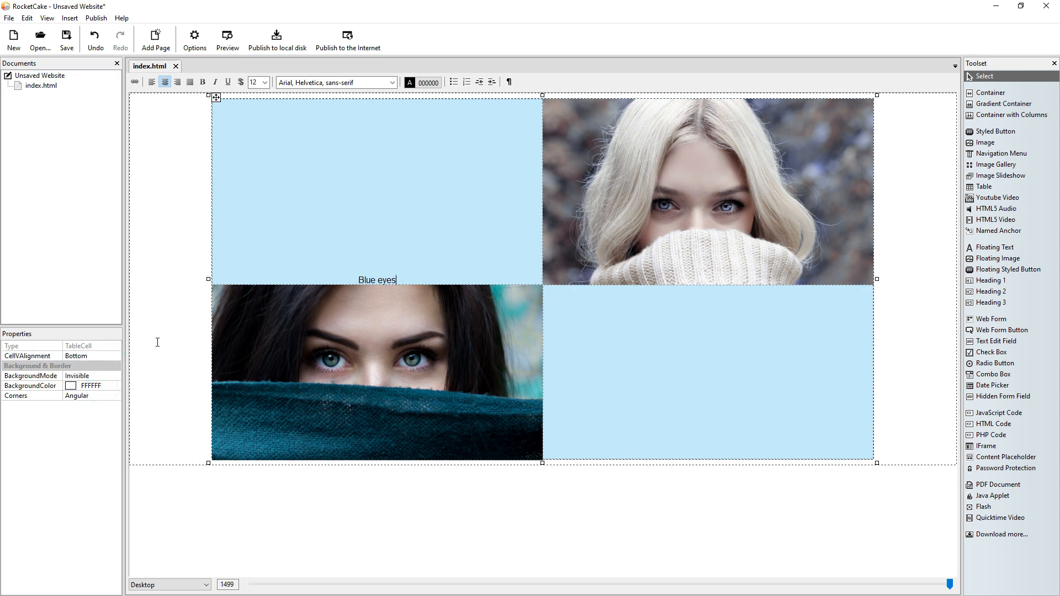
pyautogui.click(113, 356)
pyautogui.click(95, 373)
# - Format the "Blue eyes" text in the upper-left cell as size 24, bold, in blue 0080C0
pyautogui.moveTo(350, 192); pyautogui.dragTo(434, 189)
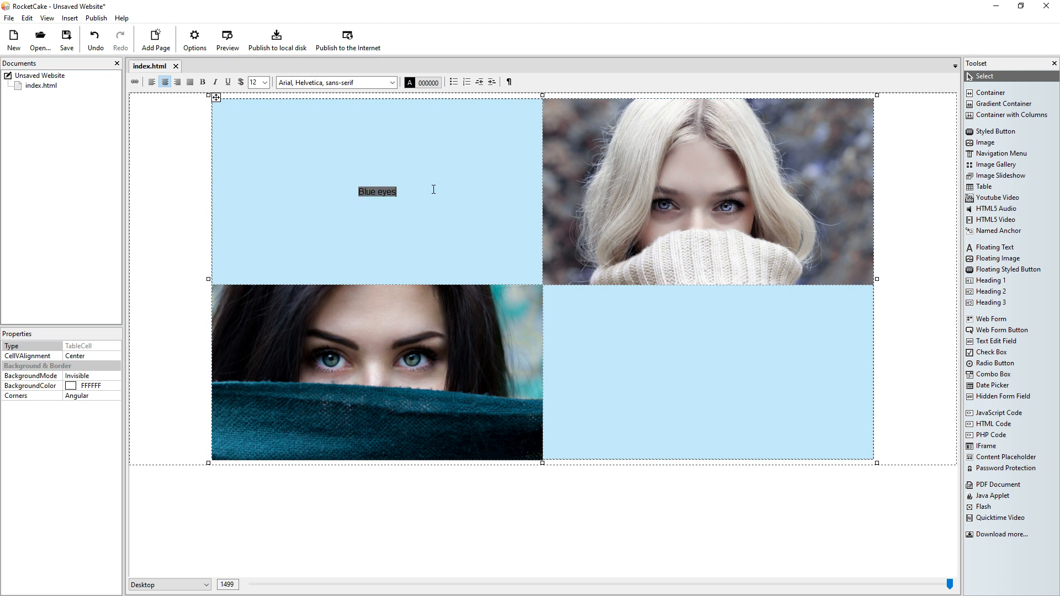
pyautogui.click(265, 82)
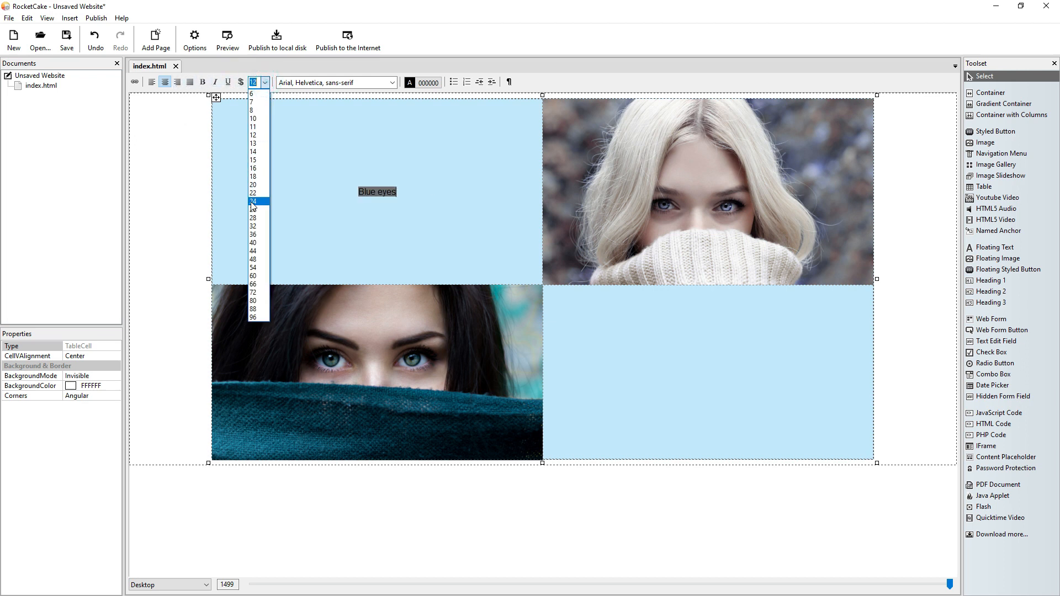
pyautogui.click(253, 202)
pyautogui.click(203, 81)
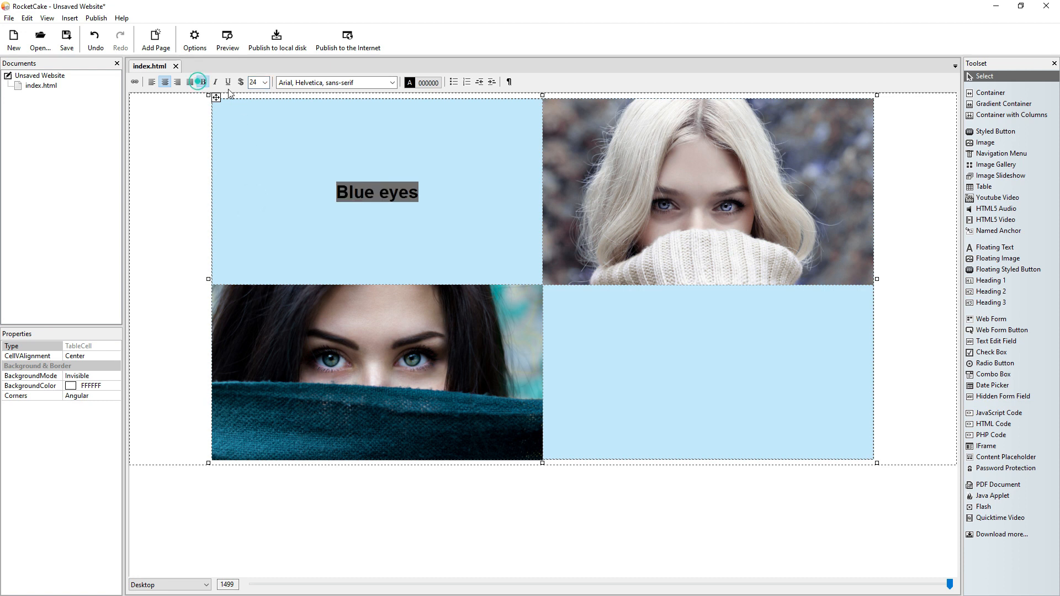
pyautogui.click(428, 81)
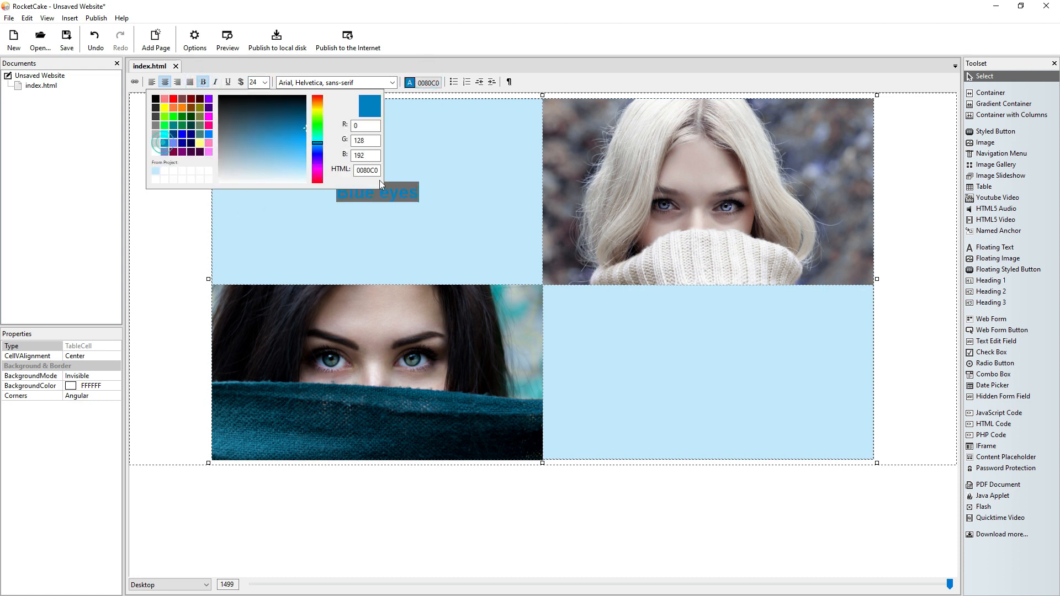
pyautogui.click(164, 144)
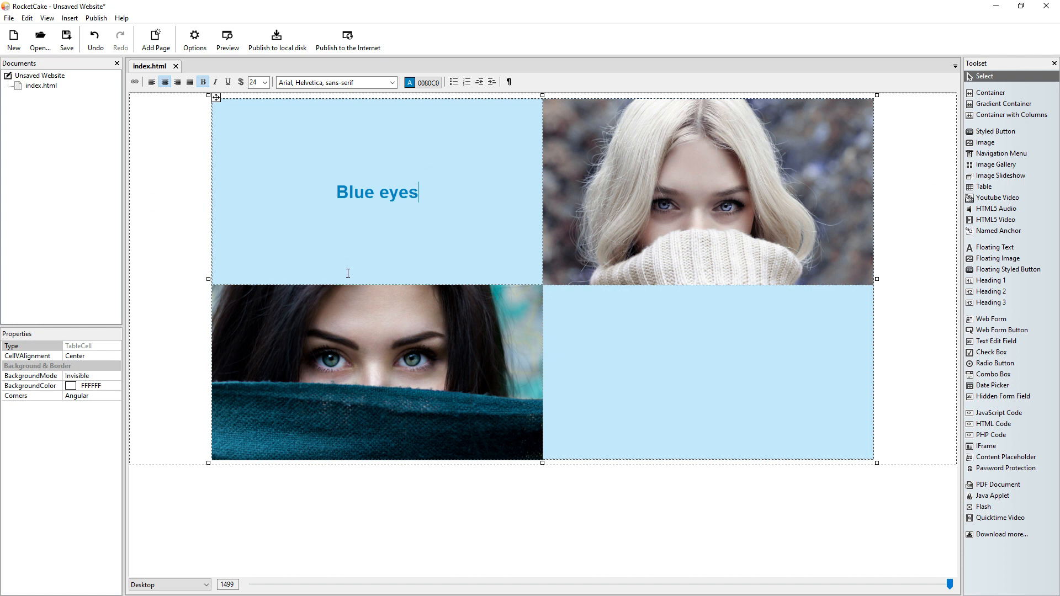
# - Copy the formatted "Blue eyes" text into the lower-right cell and center it horizontally
pyautogui.click(743, 388)
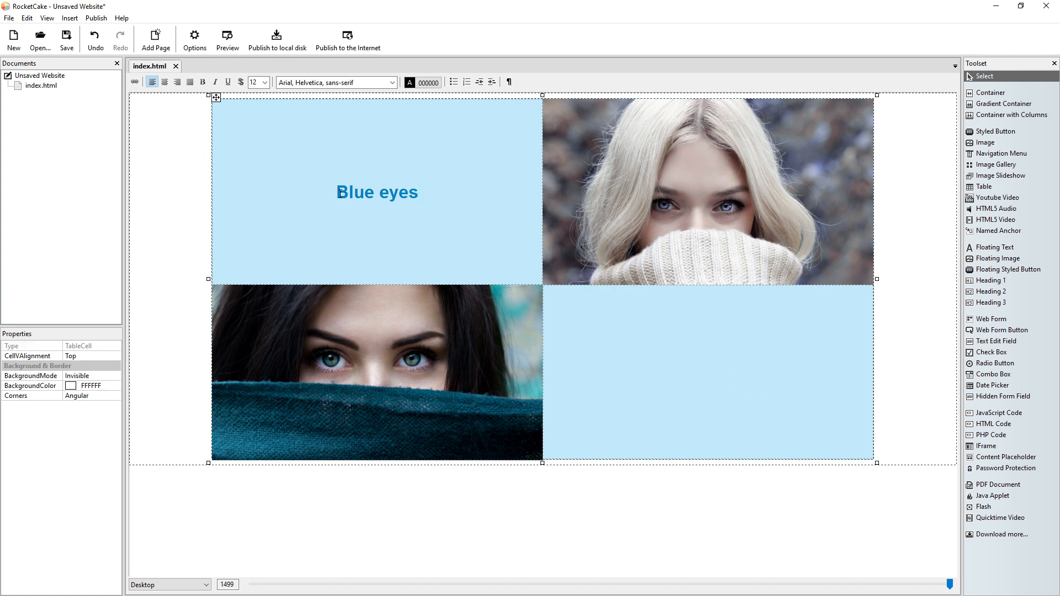
pyautogui.moveTo(338, 192); pyautogui.dragTo(439, 208)
pyautogui.hotkey('ctrl', 'c')
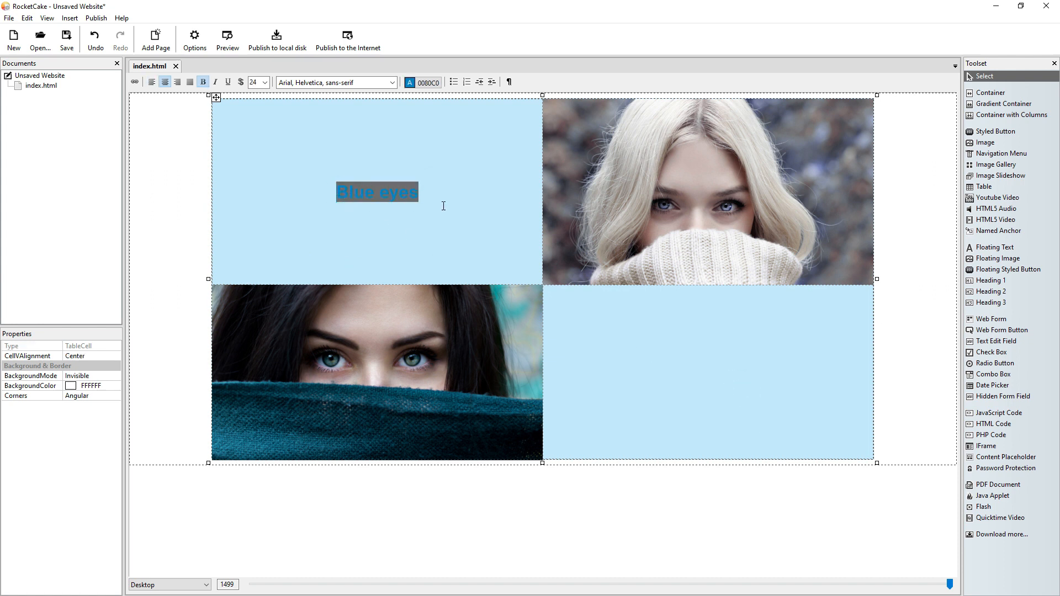
pyautogui.click(712, 369)
pyautogui.hotkey('ctrl', 'v')
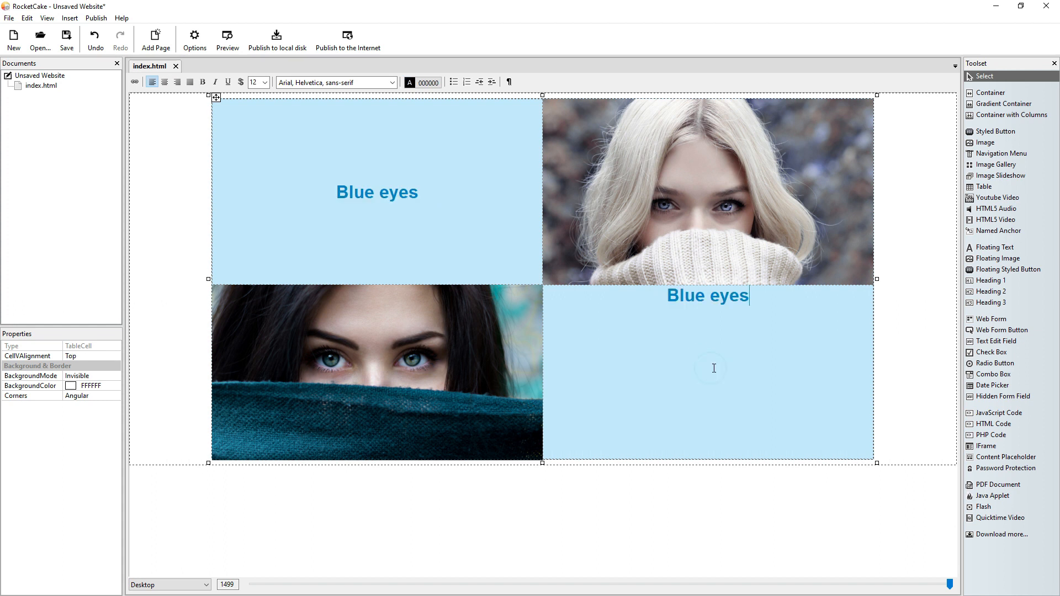
pyautogui.click(164, 82)
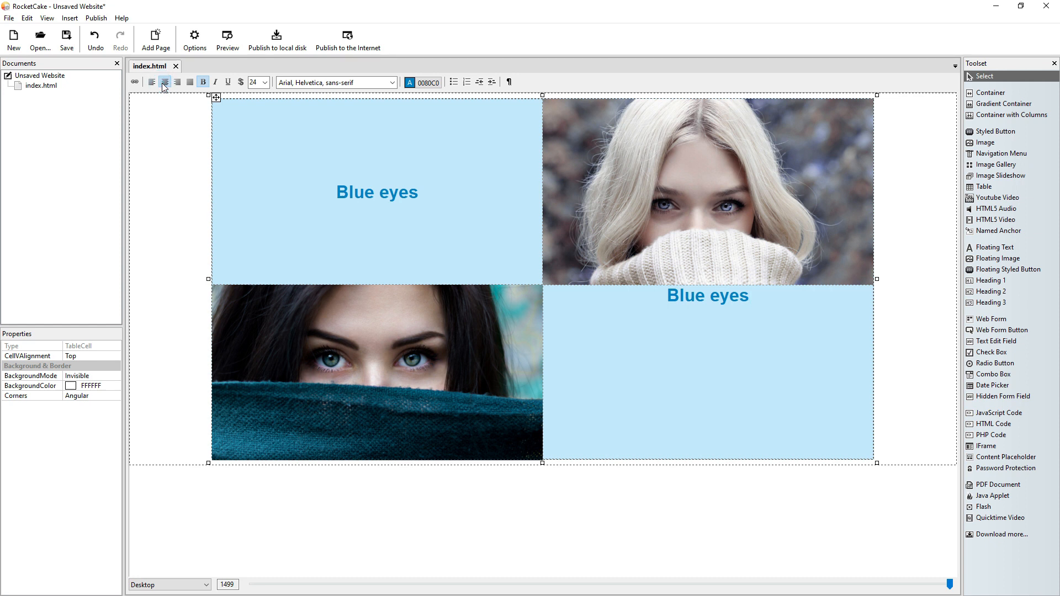
# - Set the lower-right cell's vertical alignment to Center and preview the page in the browser
pyautogui.click(115, 358)
pyautogui.click(117, 360)
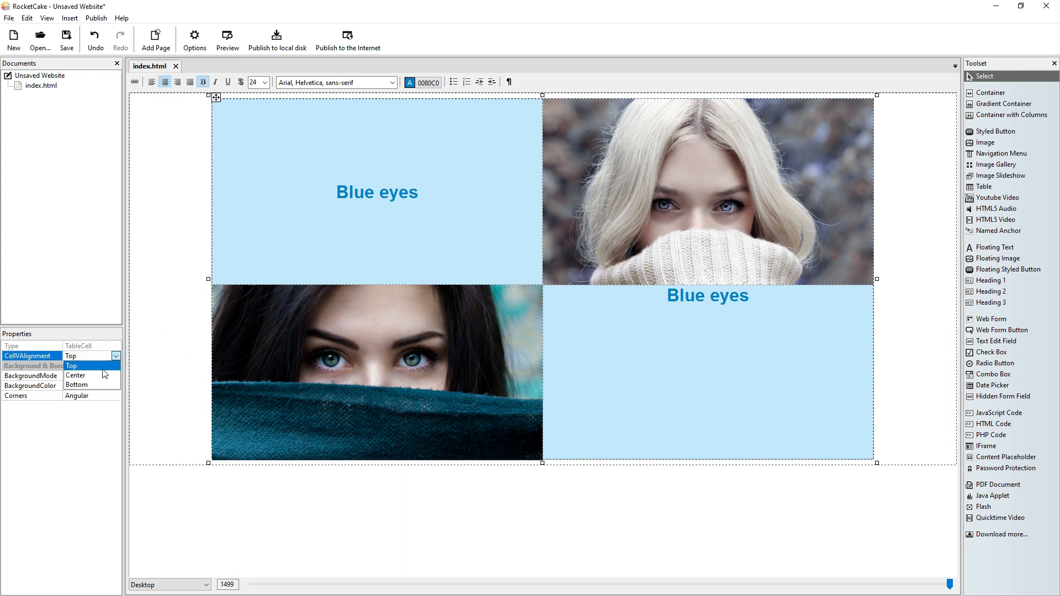
pyautogui.click(102, 371)
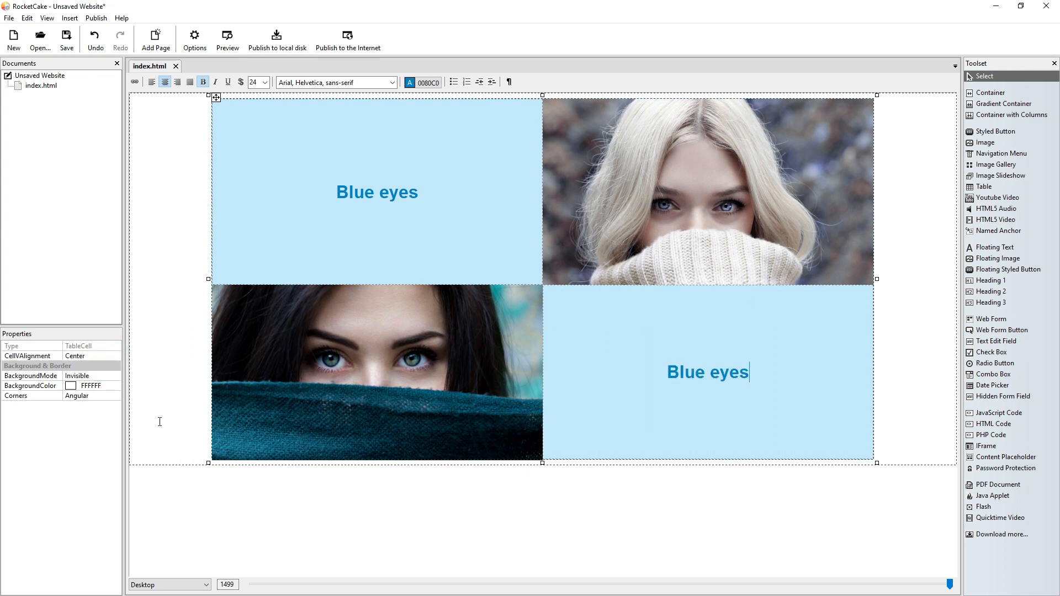
pyautogui.click(226, 40)
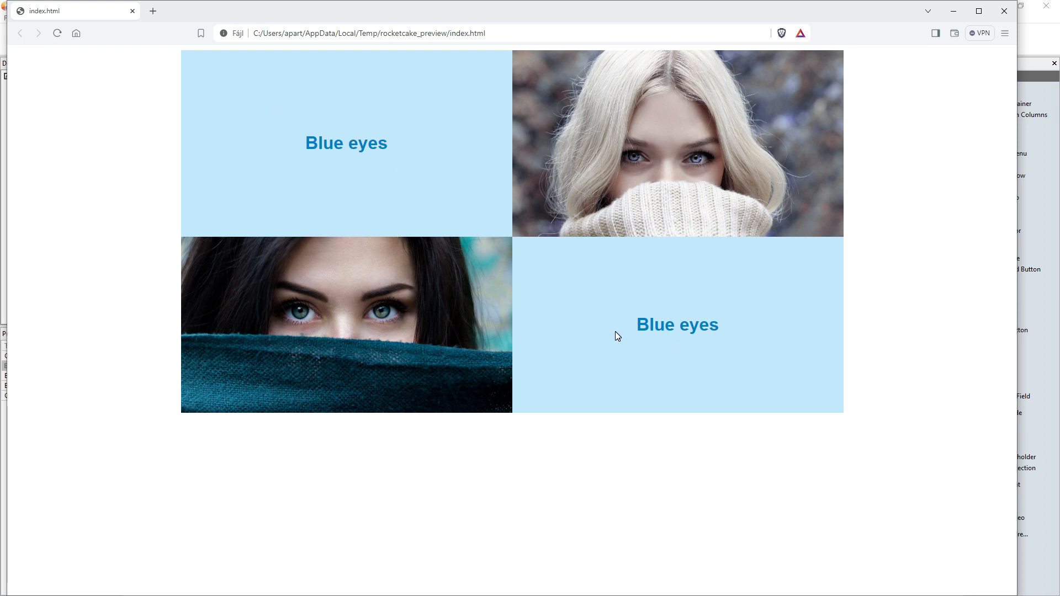
pyautogui.click(1004, 12)
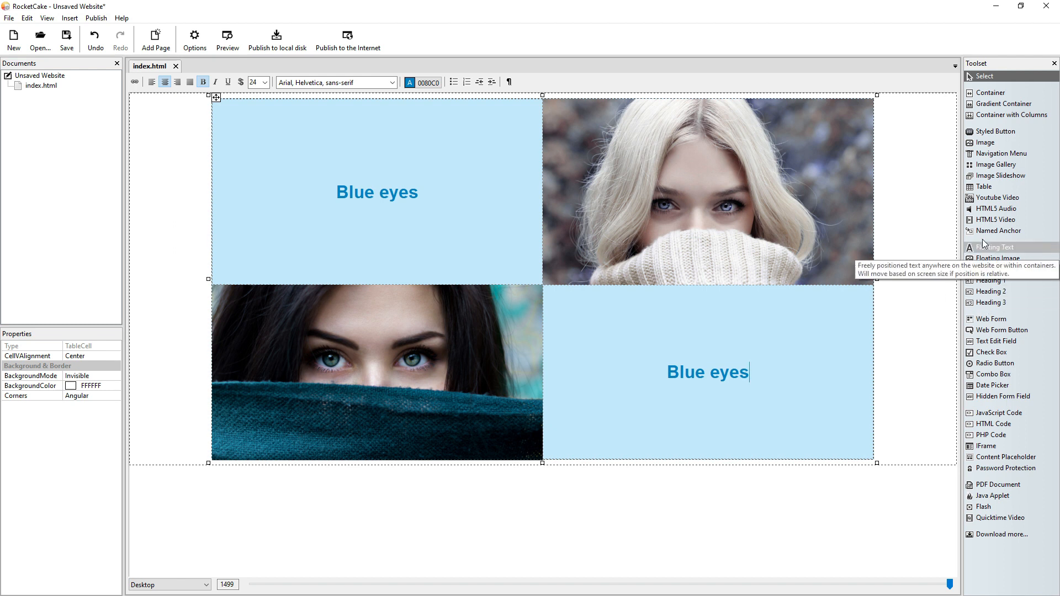
# - Insert a container below the text in the lower-right cell and place a Heading 2 inside it
pyautogui.click(994, 92)
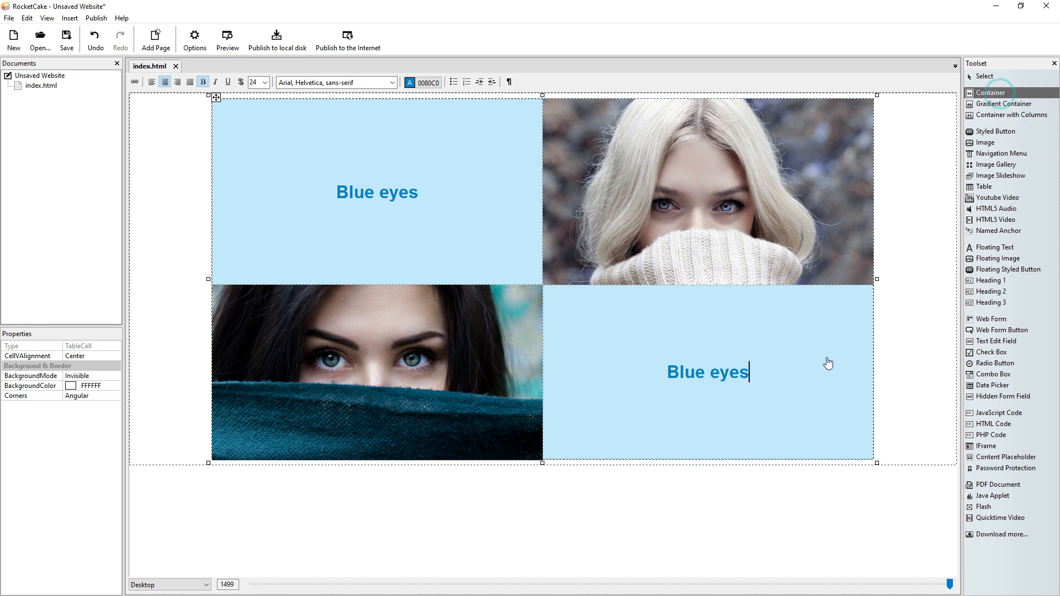
pyautogui.click(801, 385)
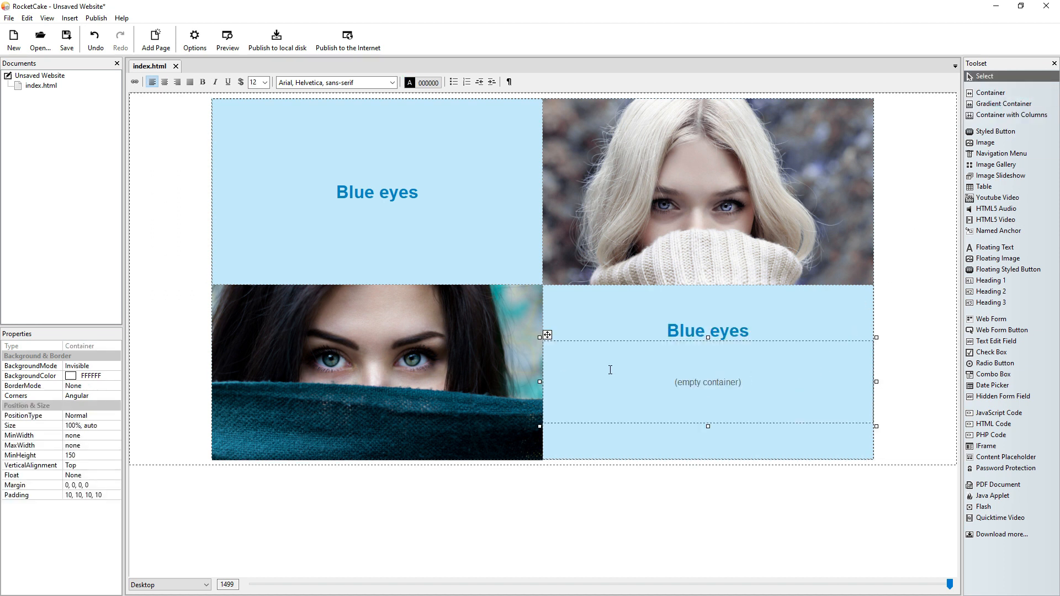
pyautogui.click(685, 332)
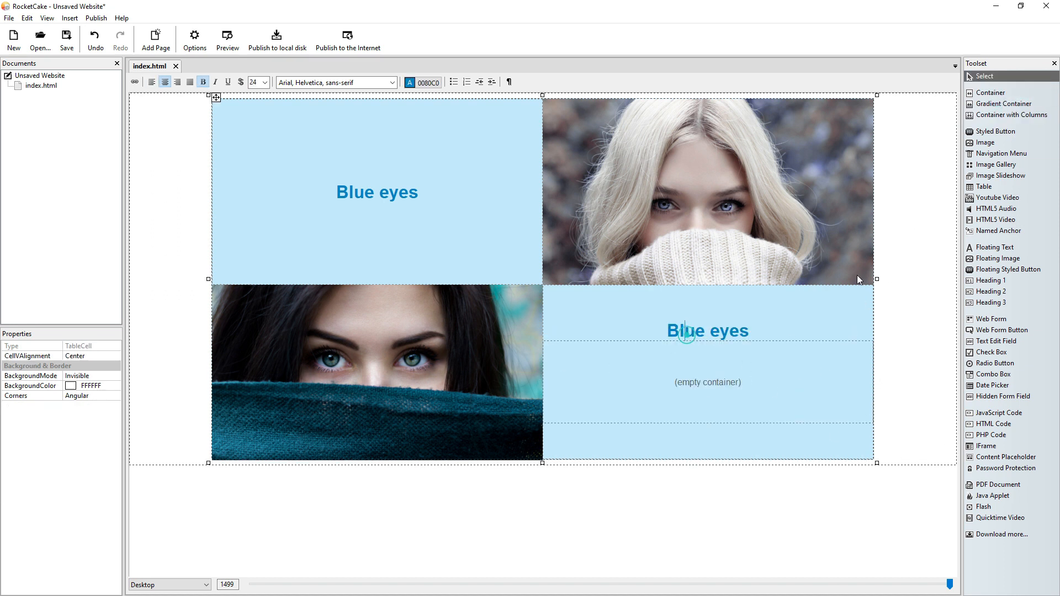
pyautogui.click(1002, 291)
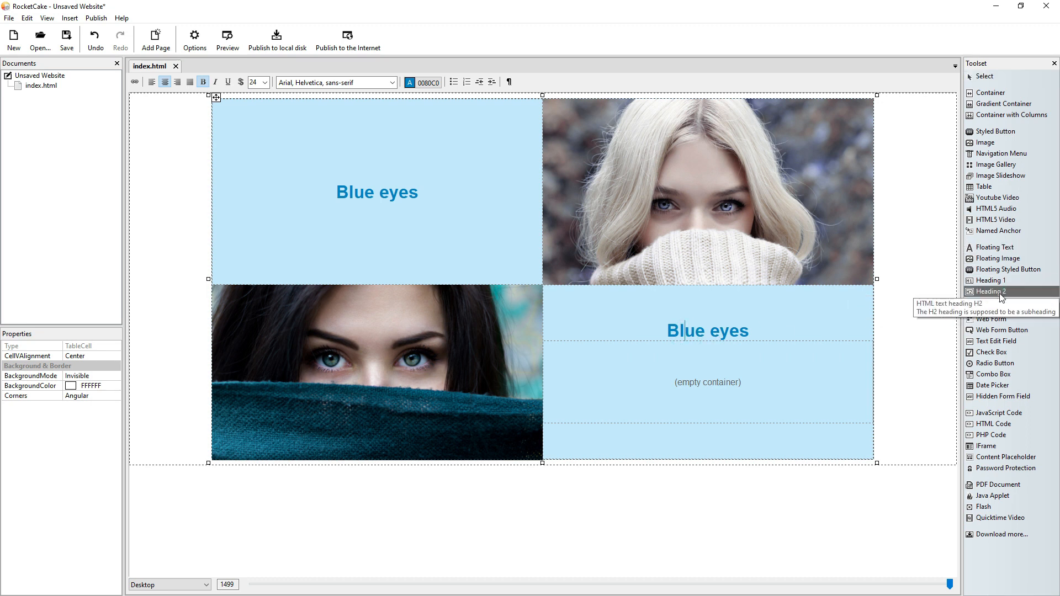
pyautogui.click(692, 362)
# - Move the lower-right cell's "Blue eyes" text into the Heading 2, replacing the heading's placeholder text
pyautogui.moveTo(667, 331); pyautogui.dragTo(751, 337)
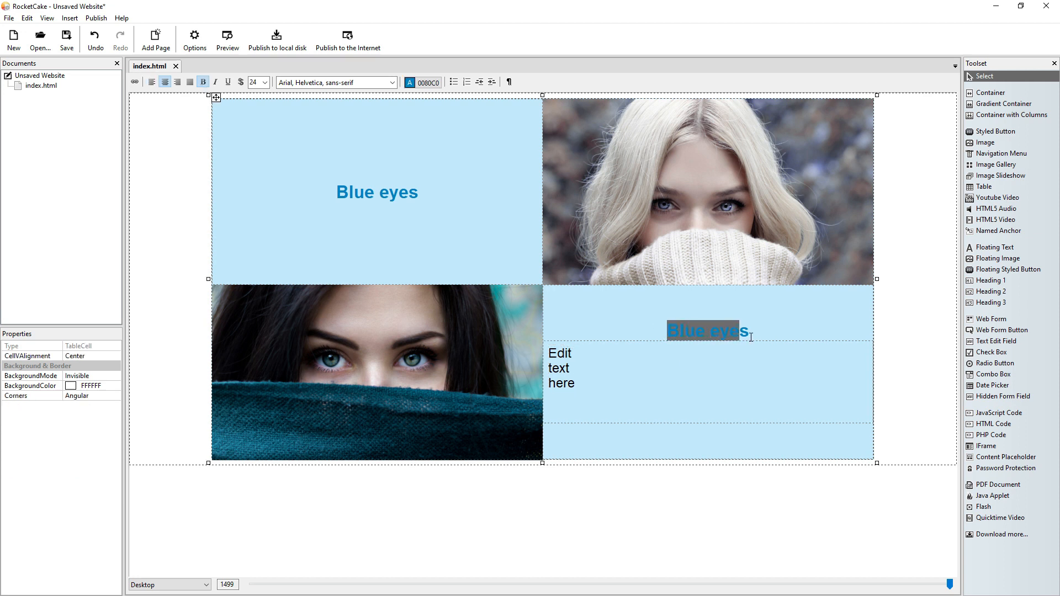
pyautogui.hotkey('shift', 'Right')
pyautogui.press('Home')
pyautogui.hotkey('shift', 'Right')
pyautogui.hotkey('shift', 'Right')
pyautogui.hotkey('shift', 'Right')
pyautogui.hotkey('shift', 'Right')
pyautogui.hotkey('shift', 'Right')
pyautogui.hotkey('shift', 'Right')
pyautogui.hotkey('shift', 'Right')
pyautogui.hotkey('shift', 'Right')
pyautogui.hotkey('shift', 'Right')
pyautogui.hotkey('ctrl', 'c')
pyautogui.press('Delete')
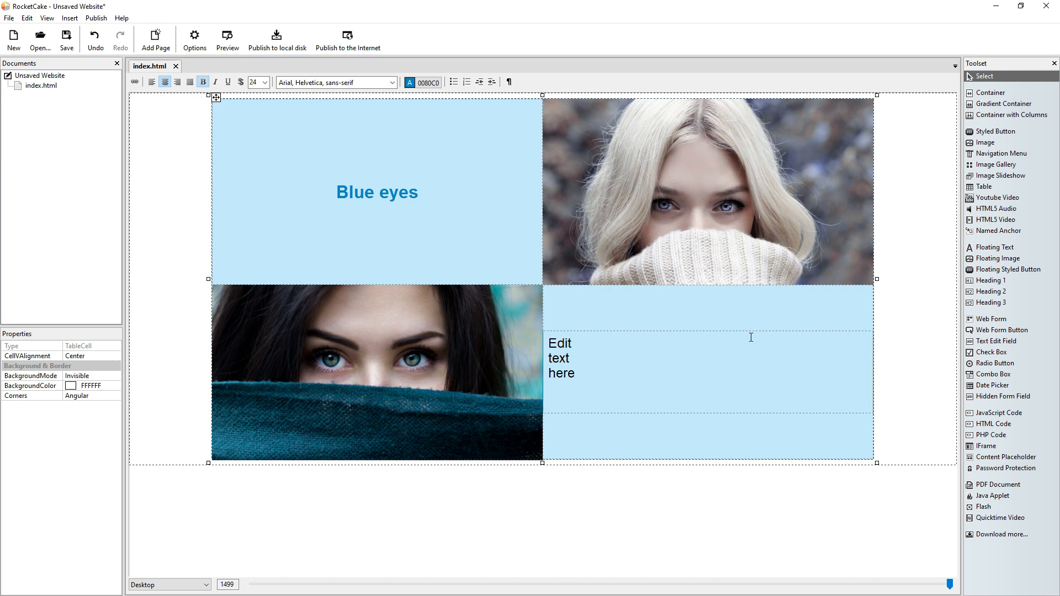
pyautogui.click(562, 355)
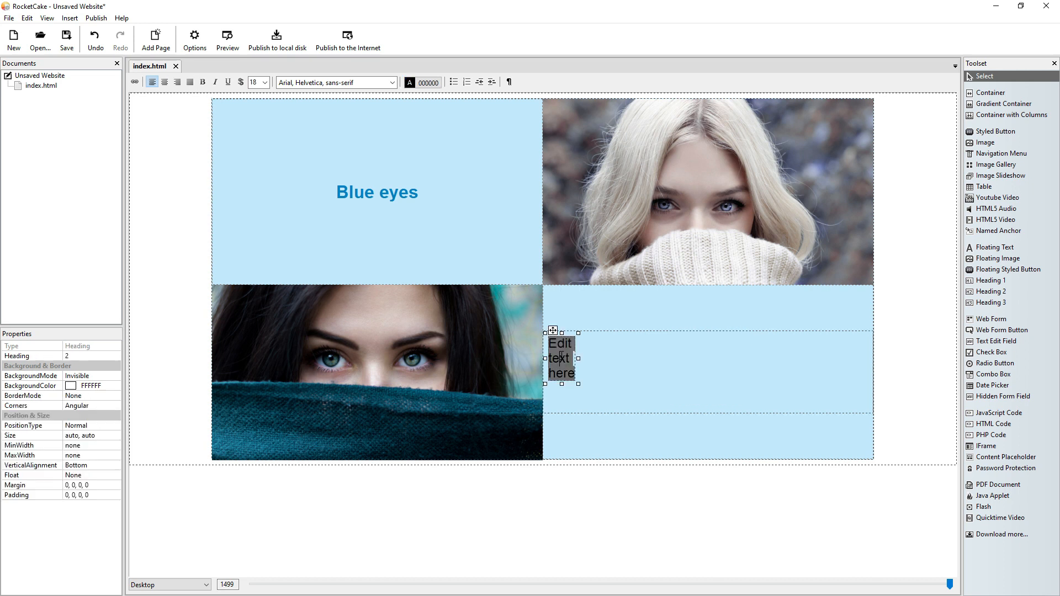
pyautogui.hotkey('ctrl', 'v')
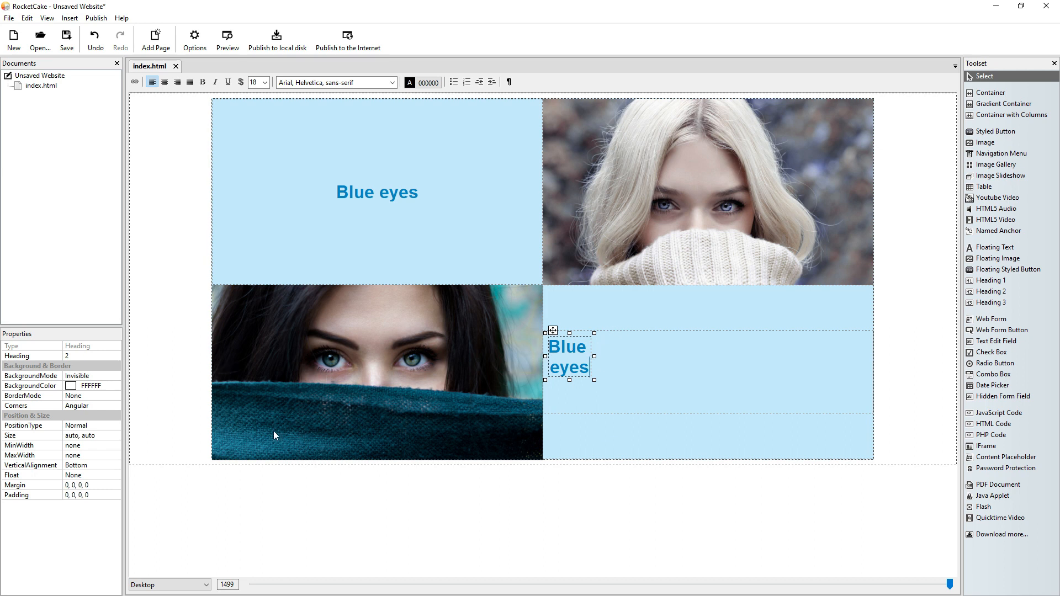
# - Set the width of the heading in the container to 100
pyautogui.click(69, 435)
pyautogui.press('Left')
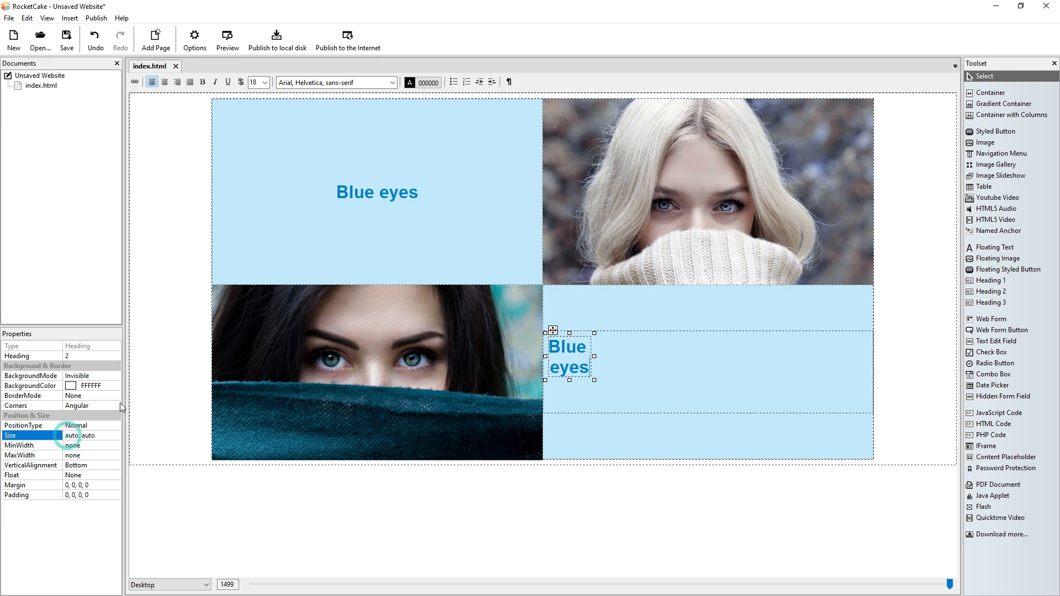
pyautogui.press('Delete')
pyautogui.press('Delete')
pyautogui.press('Delete')
pyautogui.press('Delete')
pyautogui.press('Delete')
pyautogui.write('100,')
pyautogui.press('Return')
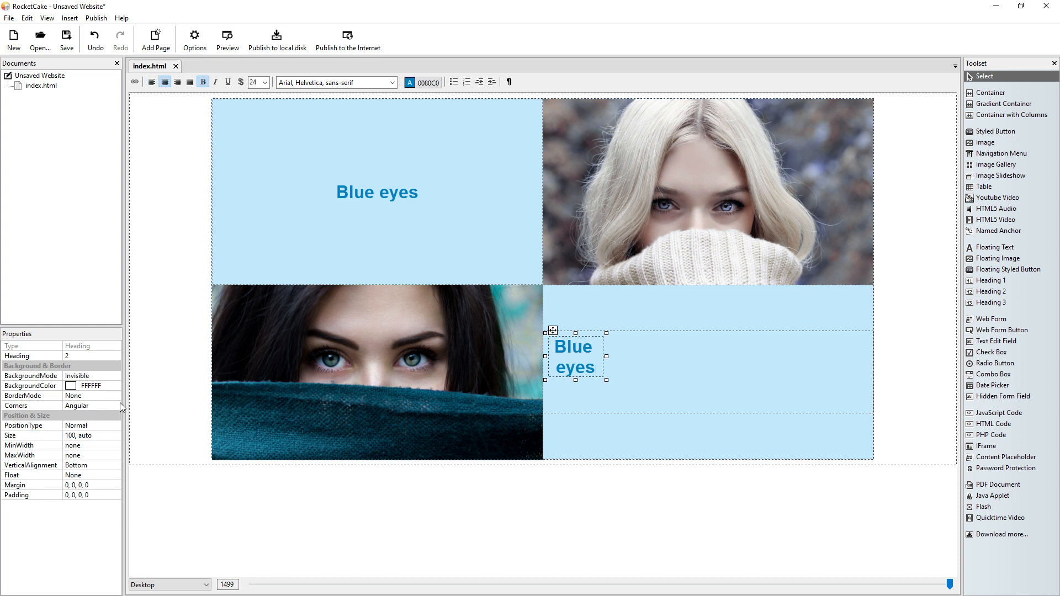
# - Set the width of the heading in the container to 200
pyautogui.click(72, 436)
pyautogui.click(68, 436)
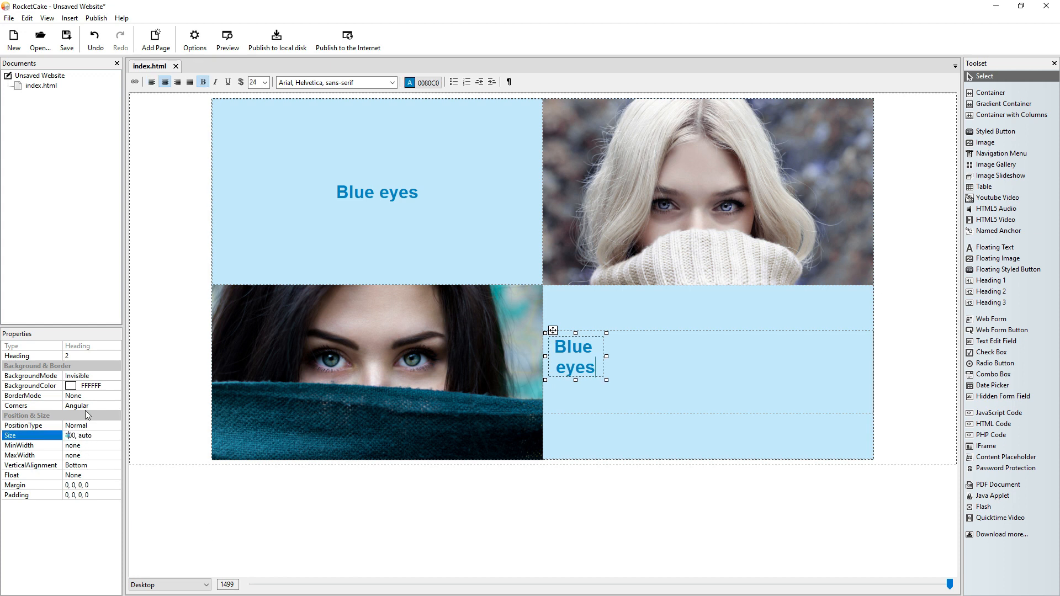
pyautogui.press('BackSpace')
pyautogui.write('2')
pyautogui.press('Return')
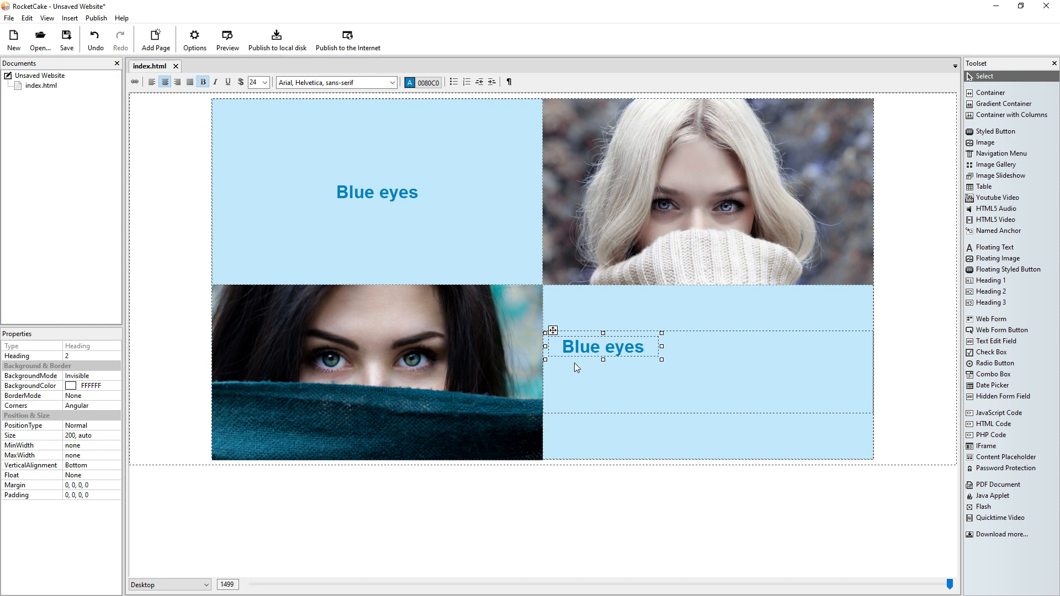
# - Write "Here we write some text." below the heading inside the container
pyautogui.click(687, 357)
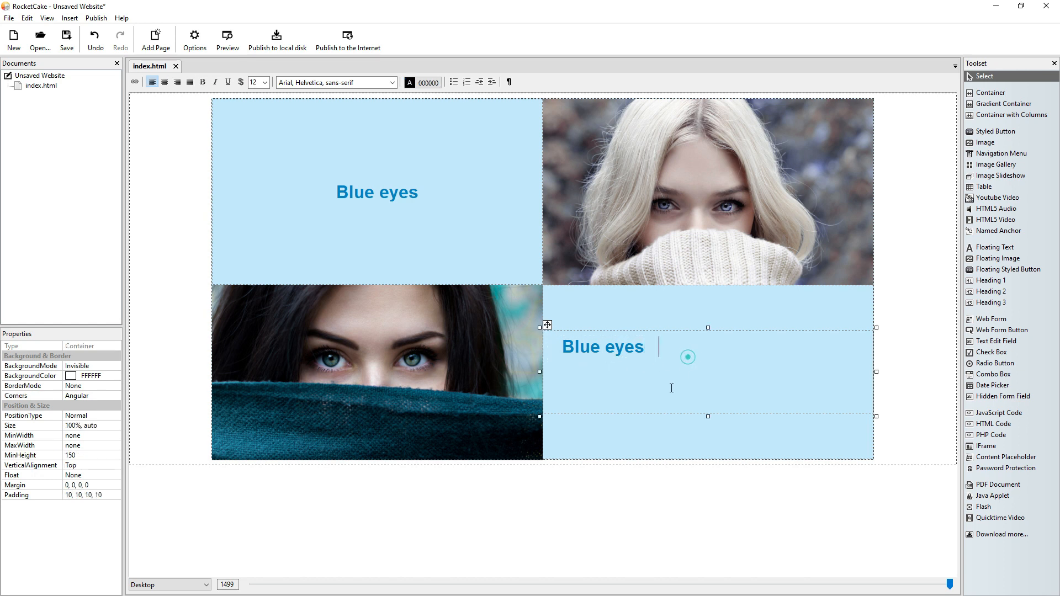
pyautogui.click(669, 371)
pyautogui.write('Here we write some text.')
# - Repeat the sentence below the heading by copying it and pasting it nine more times as a paragraph
pyautogui.hotkey('shift', 'End')
pyautogui.press('End')
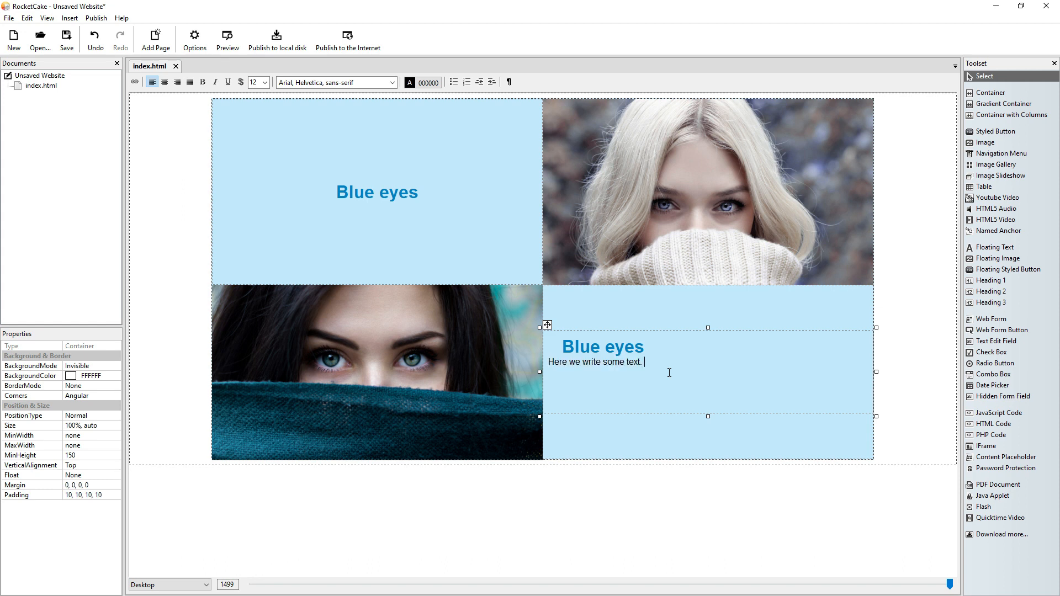
pyautogui.hotkey('ctrl', 'v')
pyautogui.hotkey('ctrl', 'v')
pyautogui.hotkey('ctrl', 'v')
pyautogui.hotkey('ctrl', 'v')
pyautogui.hotkey('ctrl', 'v')
pyautogui.hotkey('ctrl', 'v')
pyautogui.hotkey('ctrl', 'v')
pyautogui.hotkey('ctrl', 'v')
pyautogui.hotkey('ctrl', 'v')
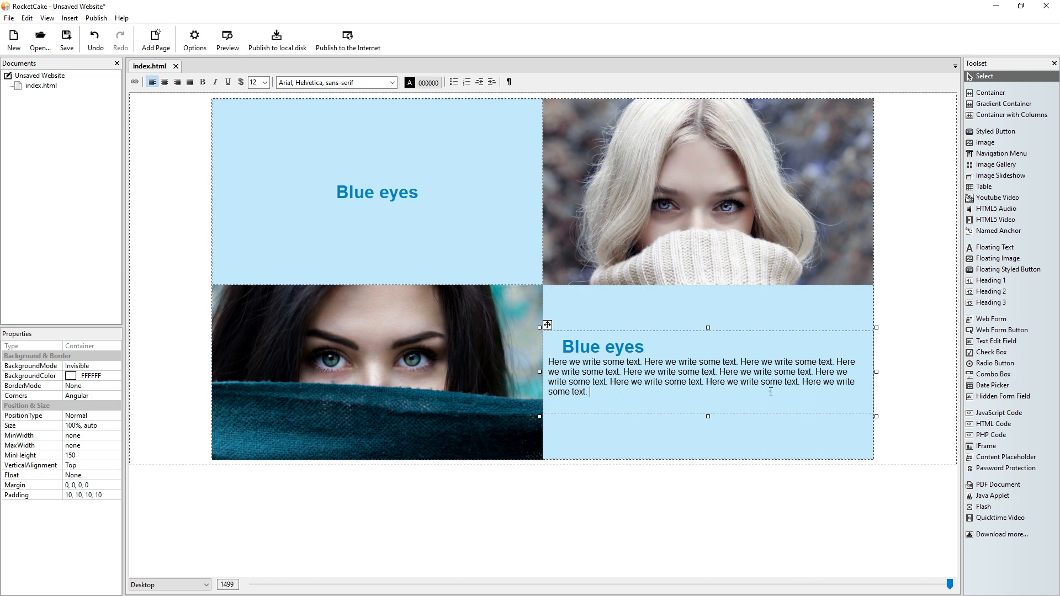
# - Set the container's padding to 10, 30, 10, 30
pyautogui.click(69, 491)
pyautogui.press('Delete')
pyautogui.write('3')
pyautogui.press('Delete')
pyautogui.write('3')
pyautogui.press('Return')
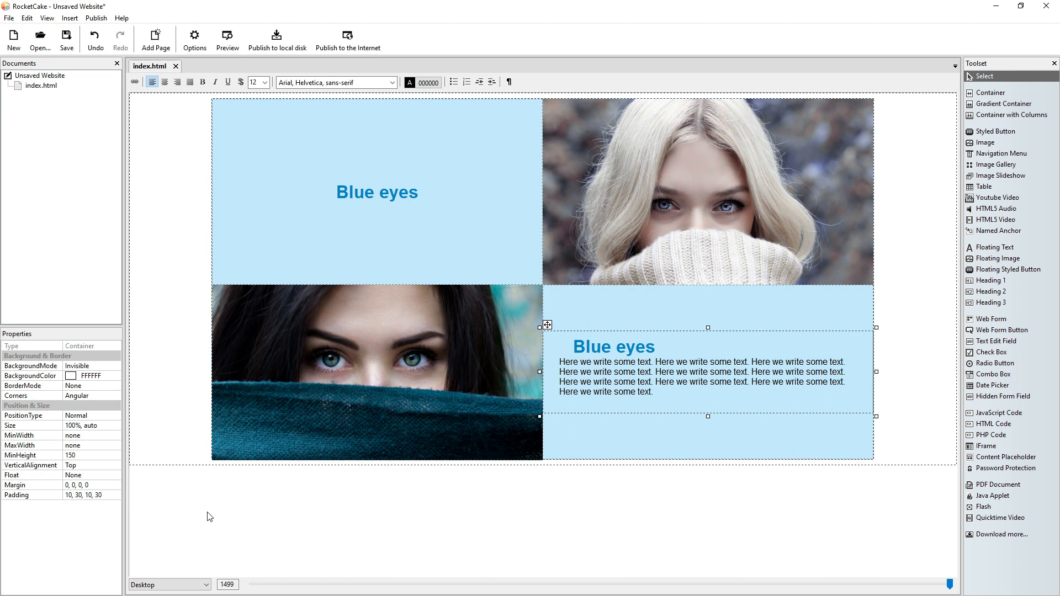
# - Left-align the heading text in the container and preview the page in the browser
pyautogui.click(594, 349)
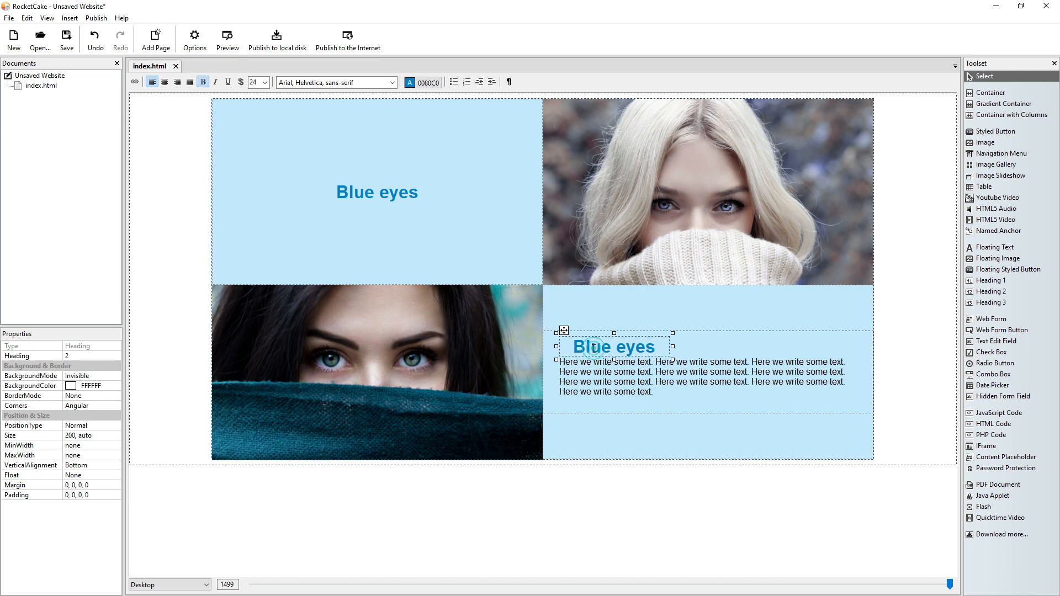
pyautogui.click(152, 81)
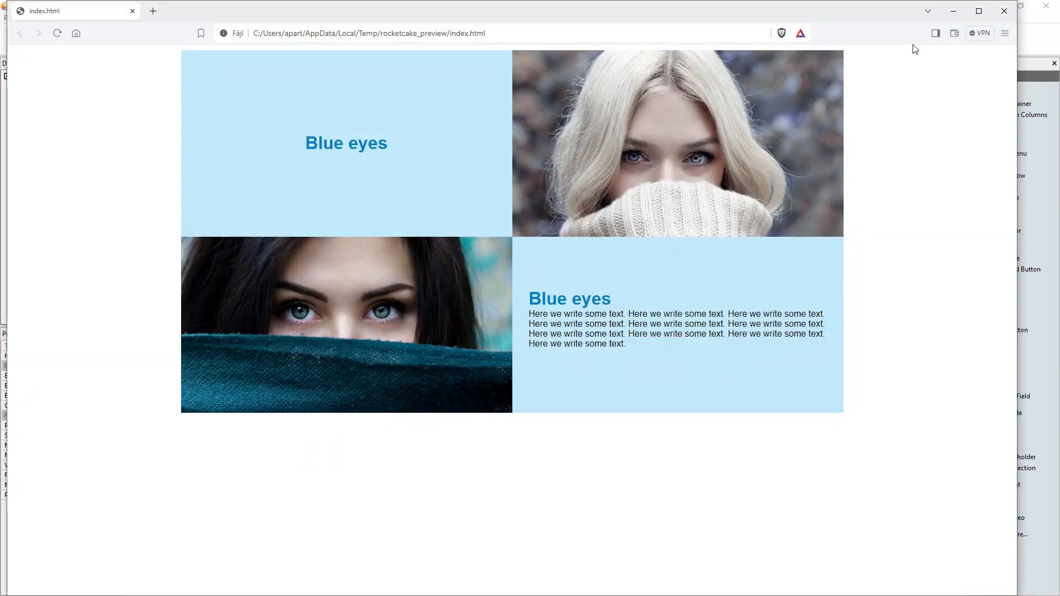
# - Set the text container's minimum height to 50 and preview the page in the browser
pyautogui.click(1004, 11)
pyautogui.click(682, 391)
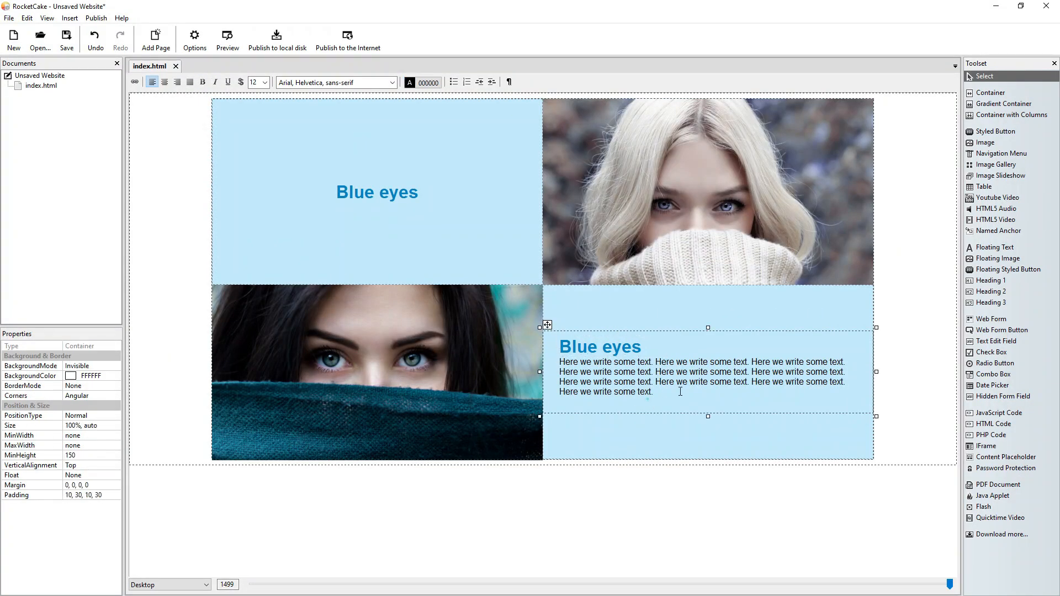
pyautogui.click(80, 456)
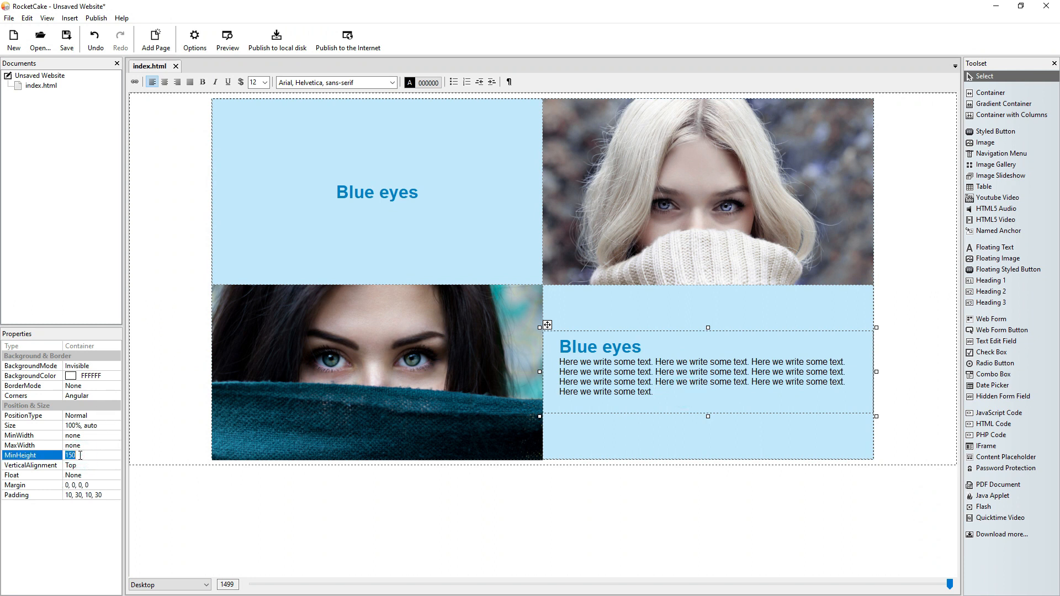
pyautogui.write('50')
pyautogui.press('Return')
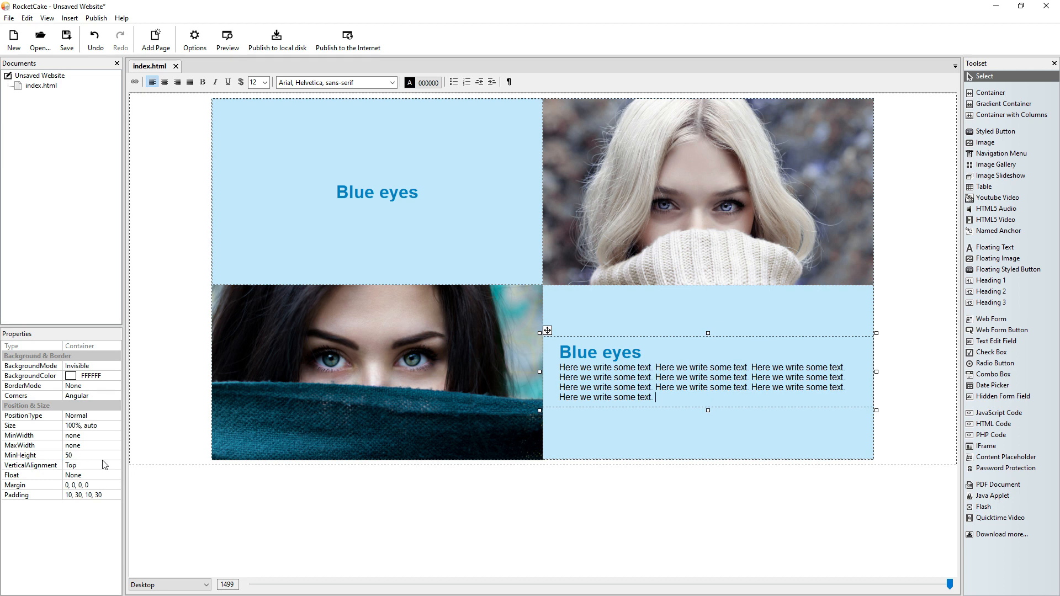
pyautogui.click(227, 40)
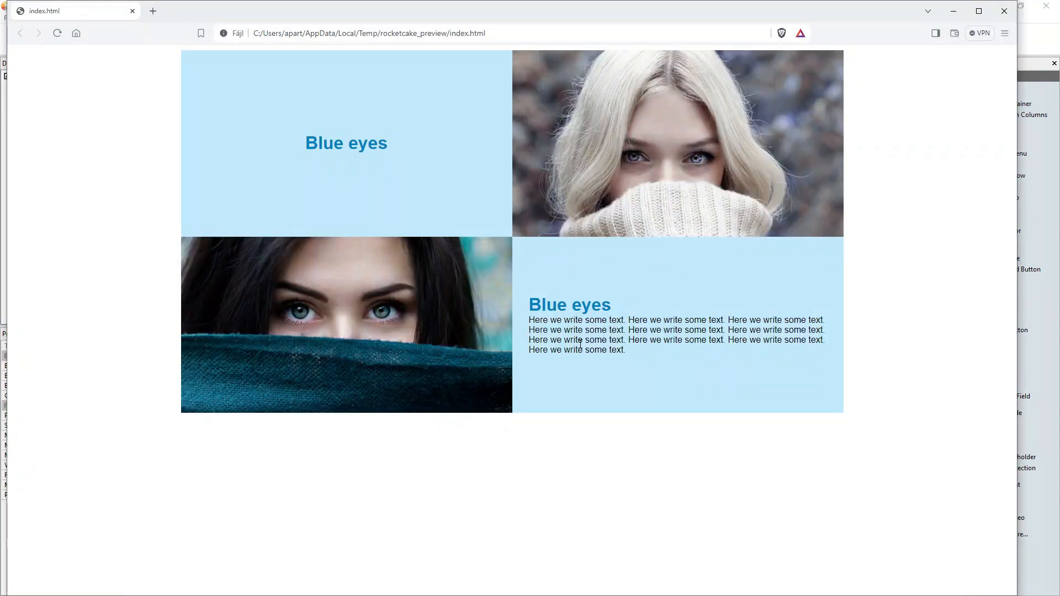
pyautogui.click(1004, 11)
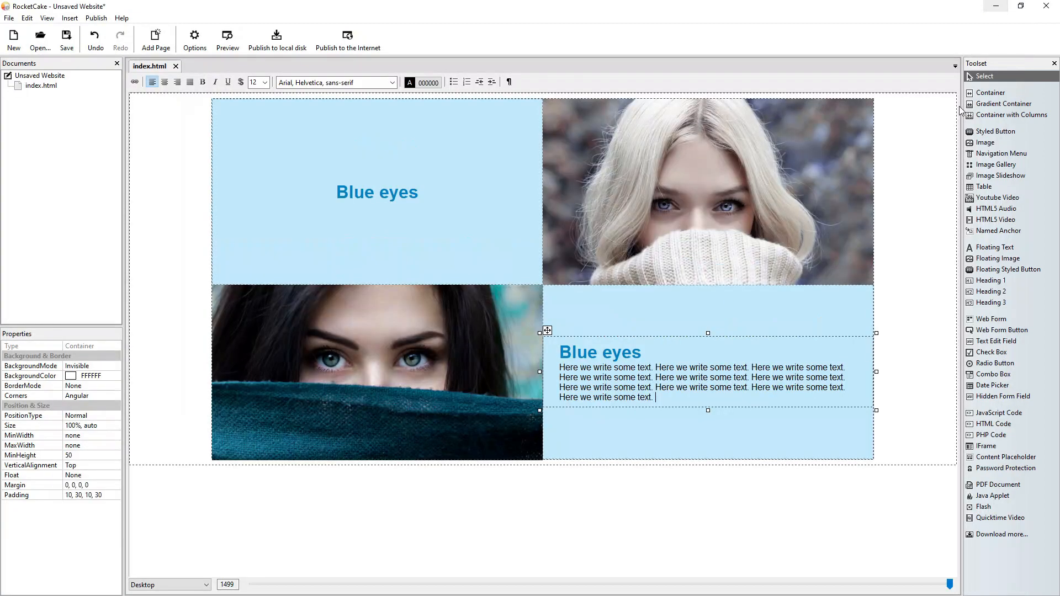
# - Copy the heading text from the container directly into the lower-right table cell and delete the text container
pyautogui.moveTo(631, 354); pyautogui.dragTo(553, 362)
pyautogui.hotkey('ctrl', 'c')
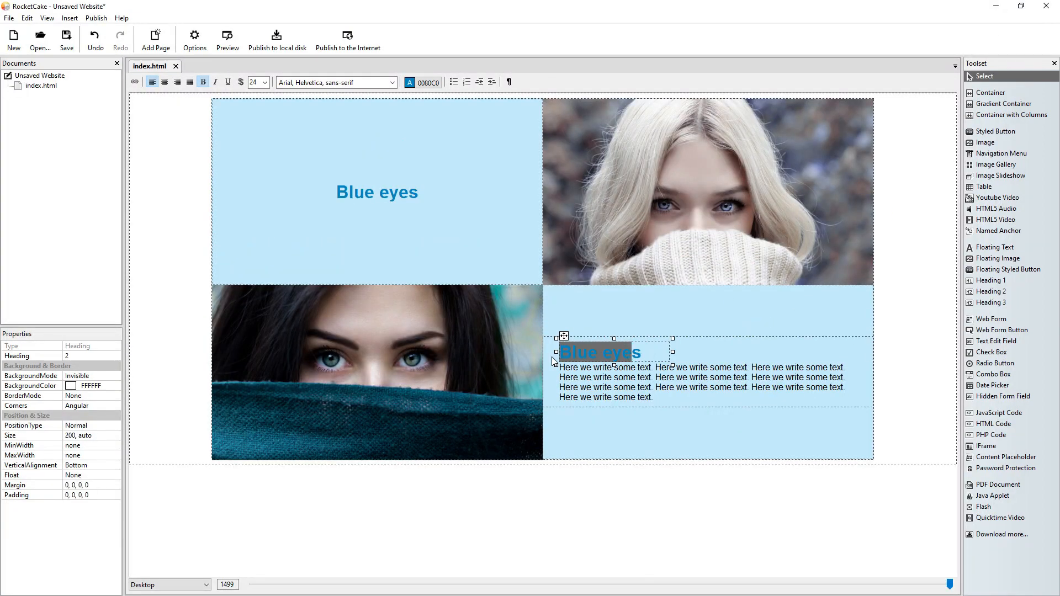
pyautogui.press('Delete')
pyautogui.click(713, 317)
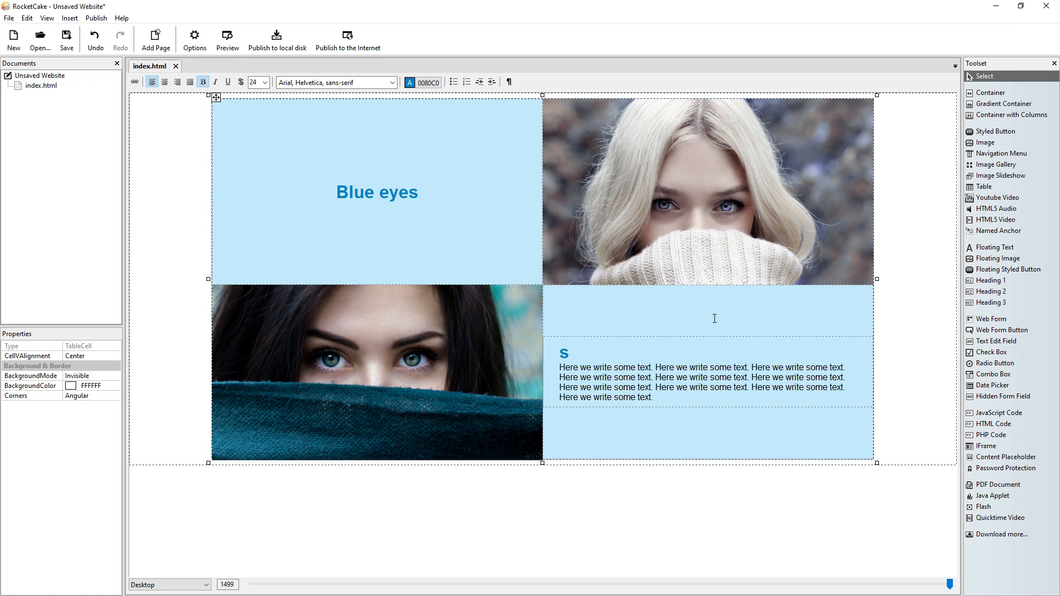
pyautogui.hotkey('ctrl', 'v')
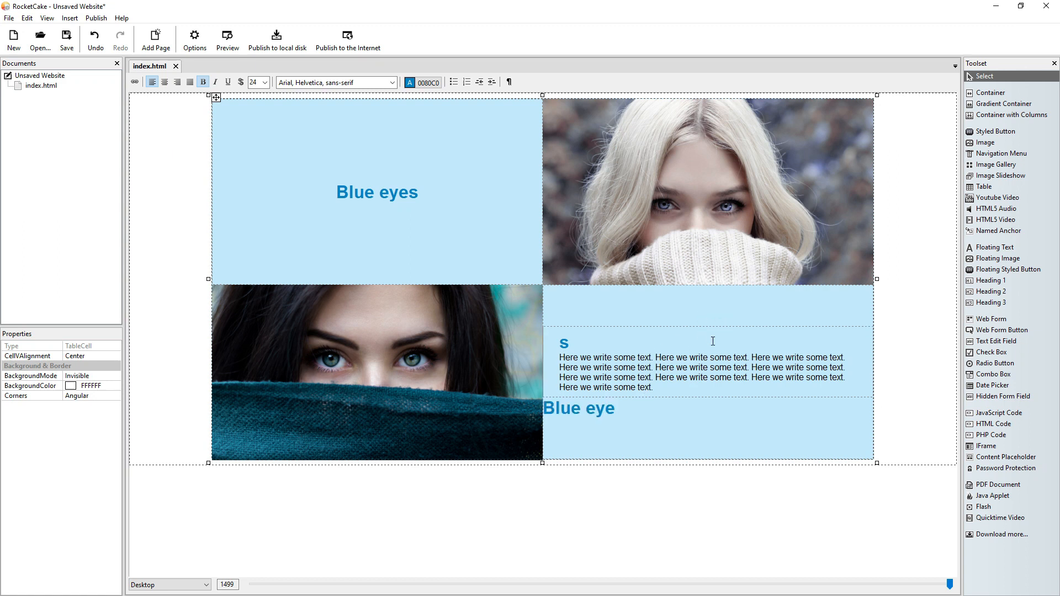
pyautogui.click(711, 341)
pyautogui.press('Delete')
pyautogui.click(656, 374)
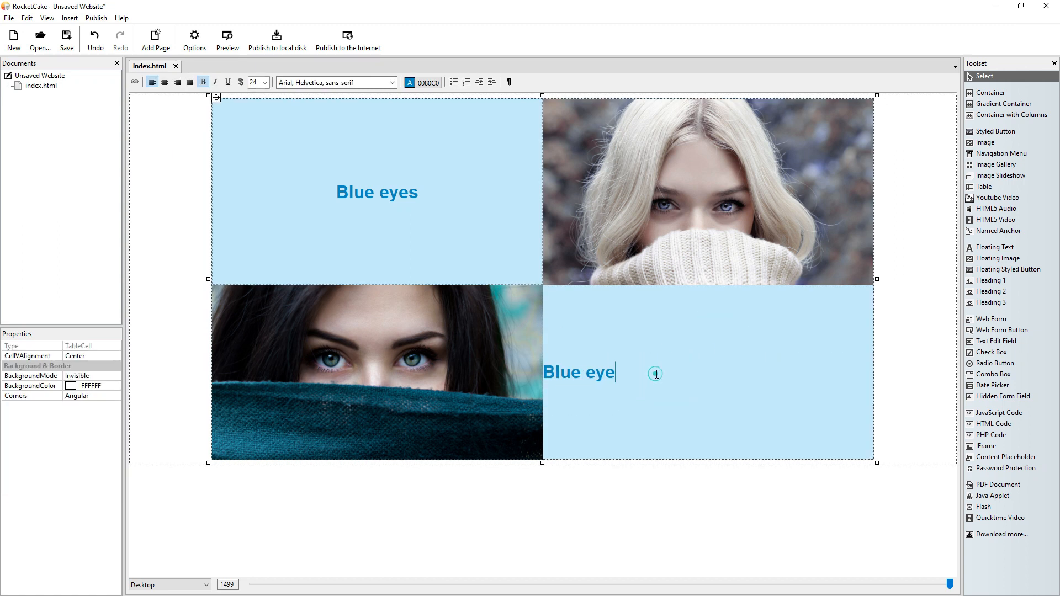
# - Center the heading in the lower-right cell and change its text to "Nice eyes"
pyautogui.click(165, 82)
pyautogui.click(665, 368)
pyautogui.write('Nice')
pyautogui.press('Delete')
pyautogui.press('Delete')
pyautogui.press('Delete')
pyautogui.press('Delete')
pyautogui.press('Delete')
pyautogui.press('Right')
pyautogui.write('s')
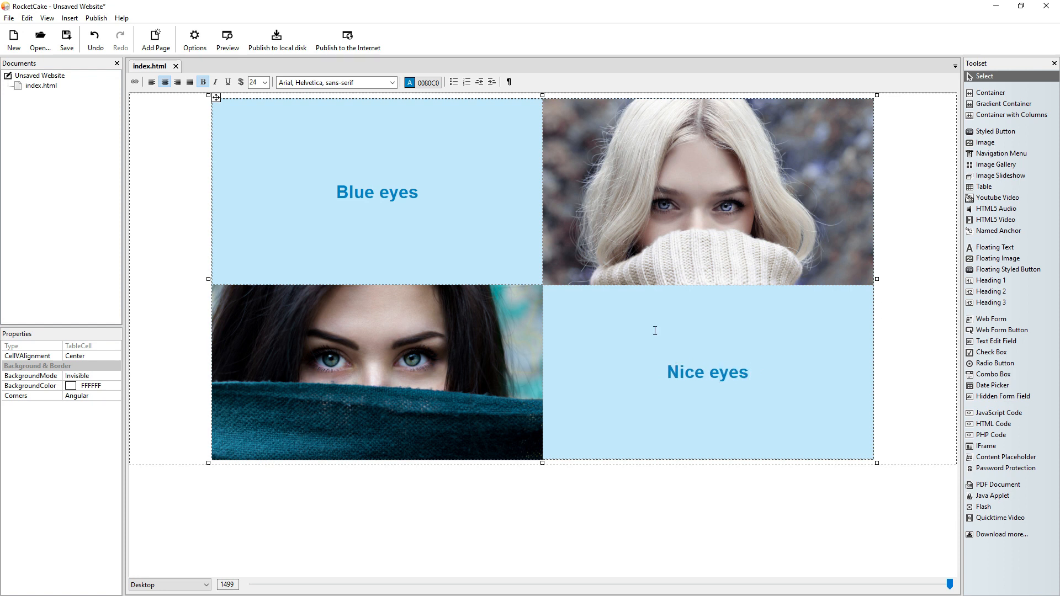
# - Preview the page in the browser and narrow and widen the window to check how the table adapts
pyautogui.click(228, 42)
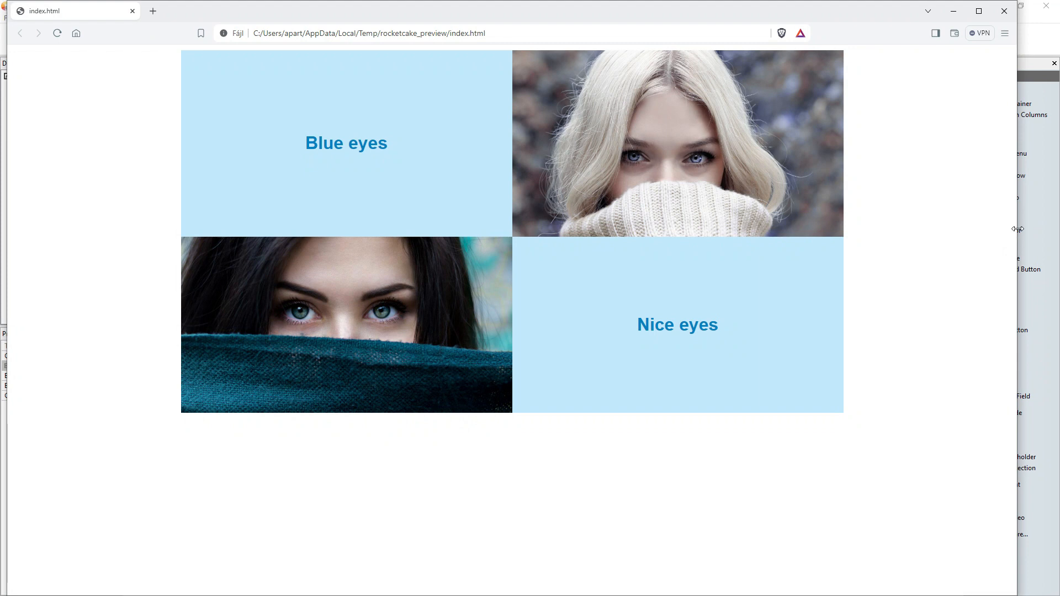
pyautogui.moveTo(1018, 227); pyautogui.dragTo(316, 234)
pyautogui.click(293, 11)
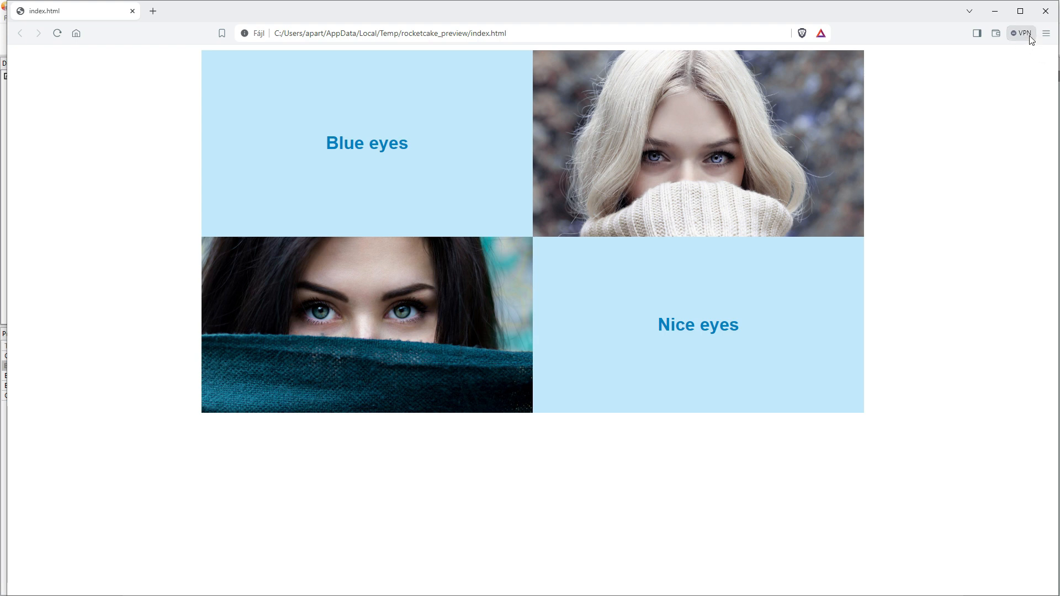
pyautogui.click(1046, 11)
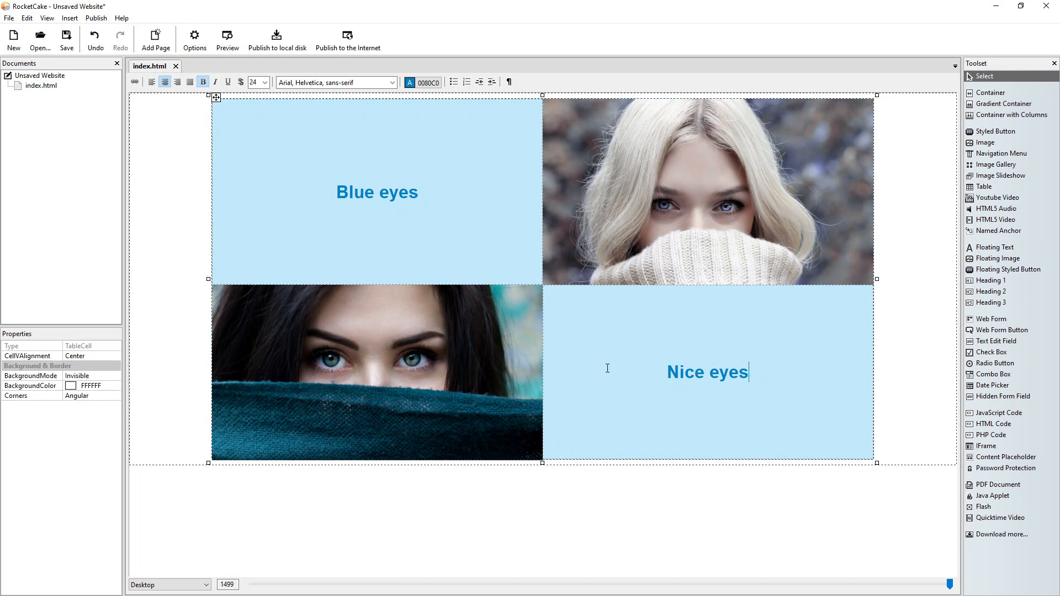
# - Insert a container below the table, limit its maximum width to 1200, and center it
pyautogui.click(991, 95)
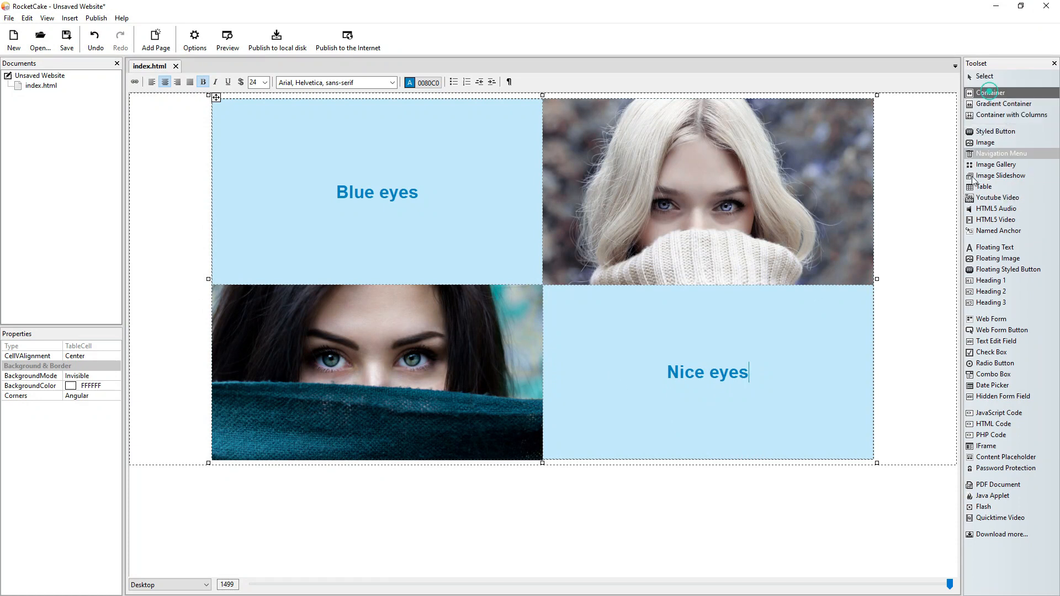
pyautogui.click(896, 452)
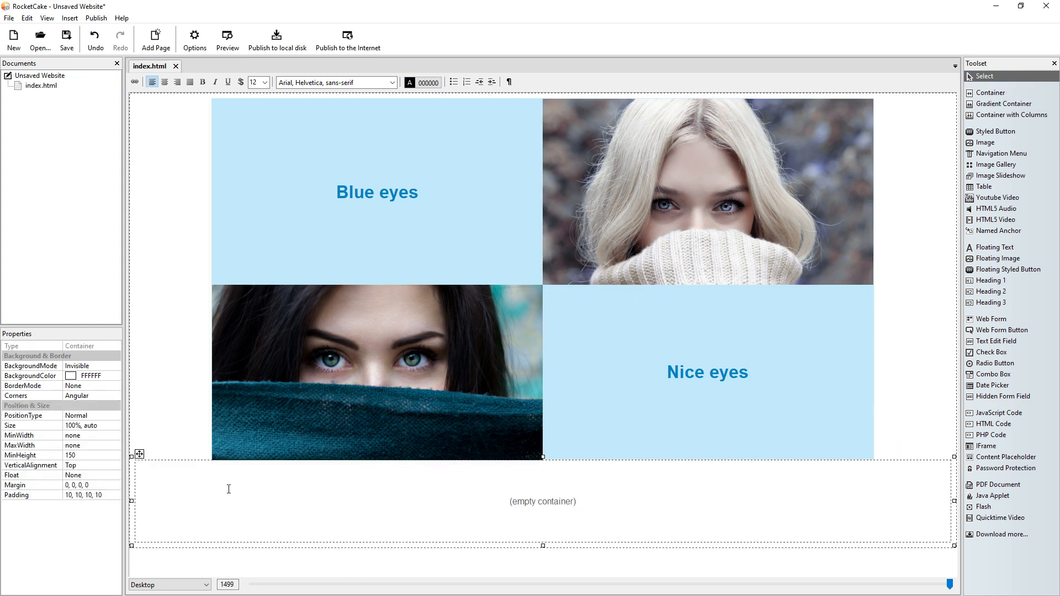
pyautogui.click(90, 446)
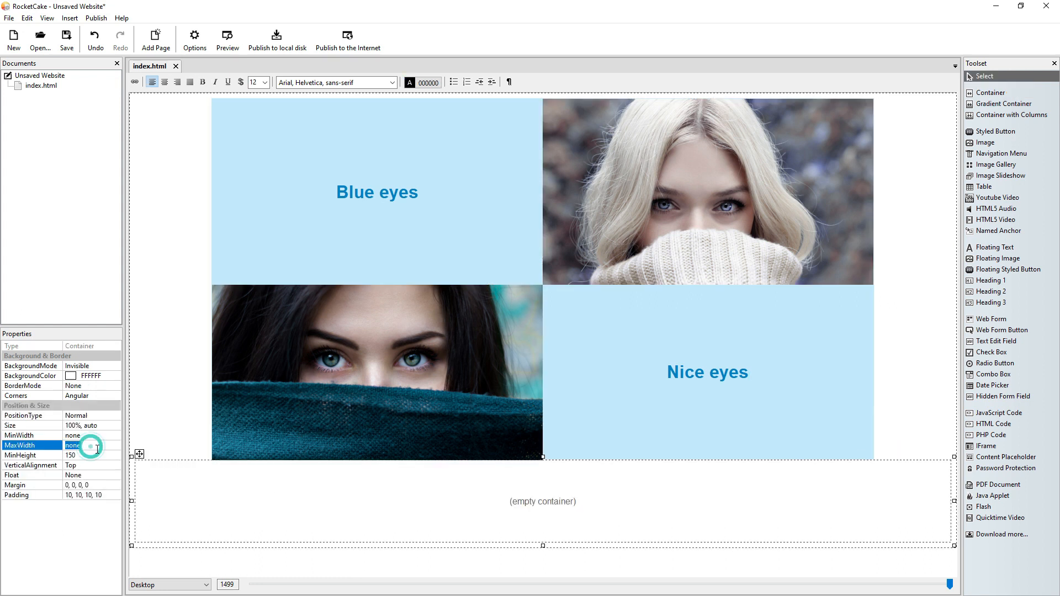
pyautogui.write('1200')
pyautogui.press('Return')
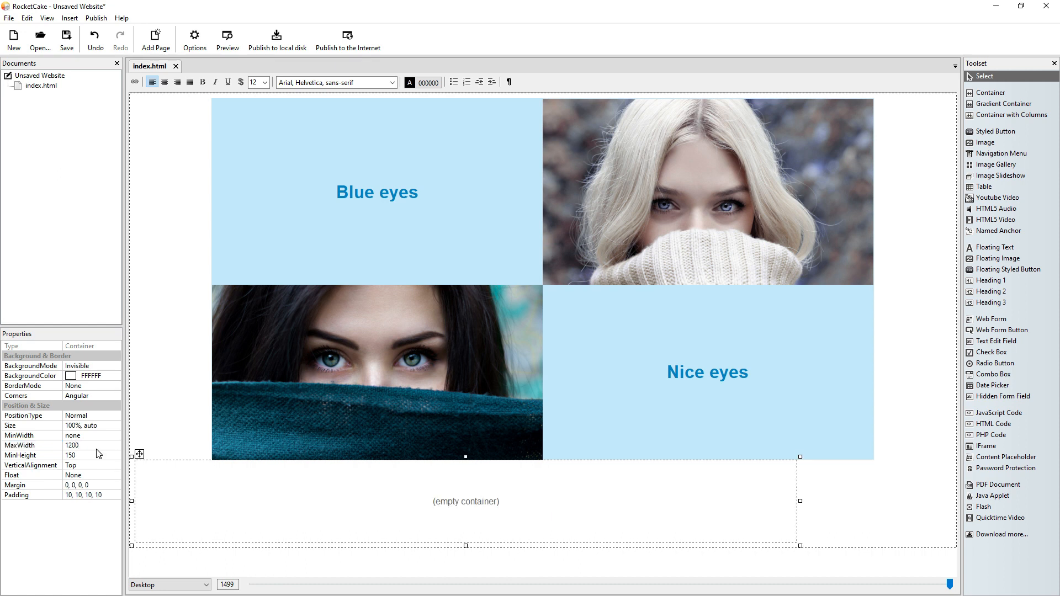
pyautogui.click(164, 83)
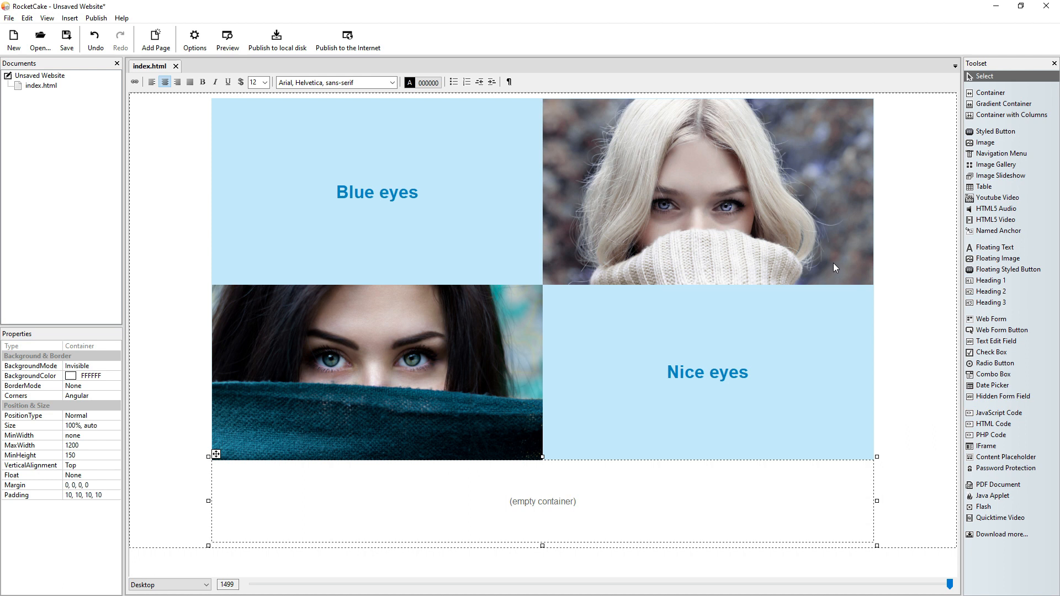
# - Copy the table's background color C2E8FC and apply it as the new container's background color
pyautogui.click(874, 312)
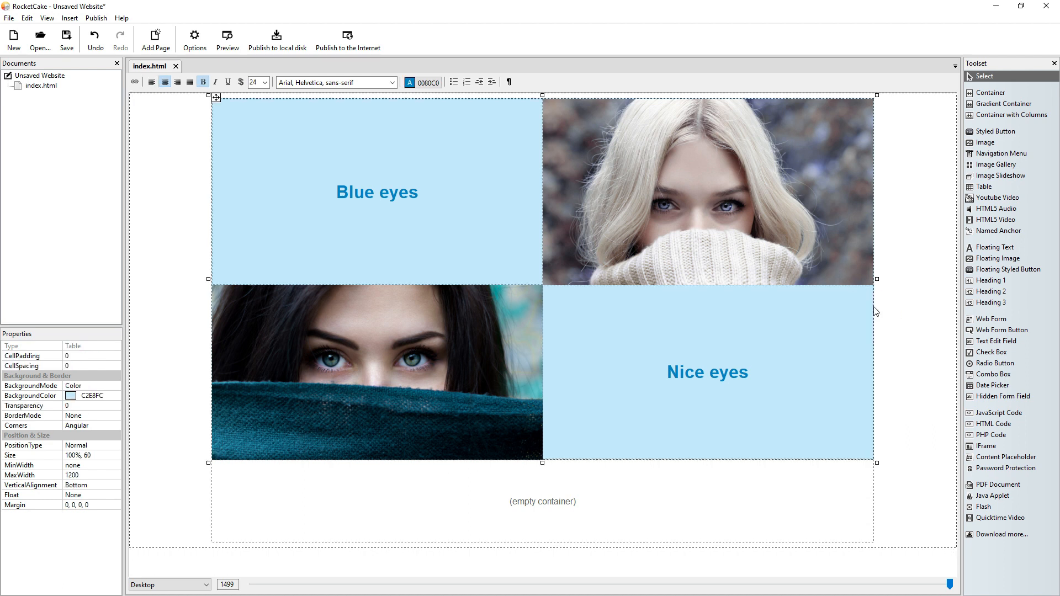
pyautogui.click(96, 395)
pyautogui.hotkey('ctrl', 'c')
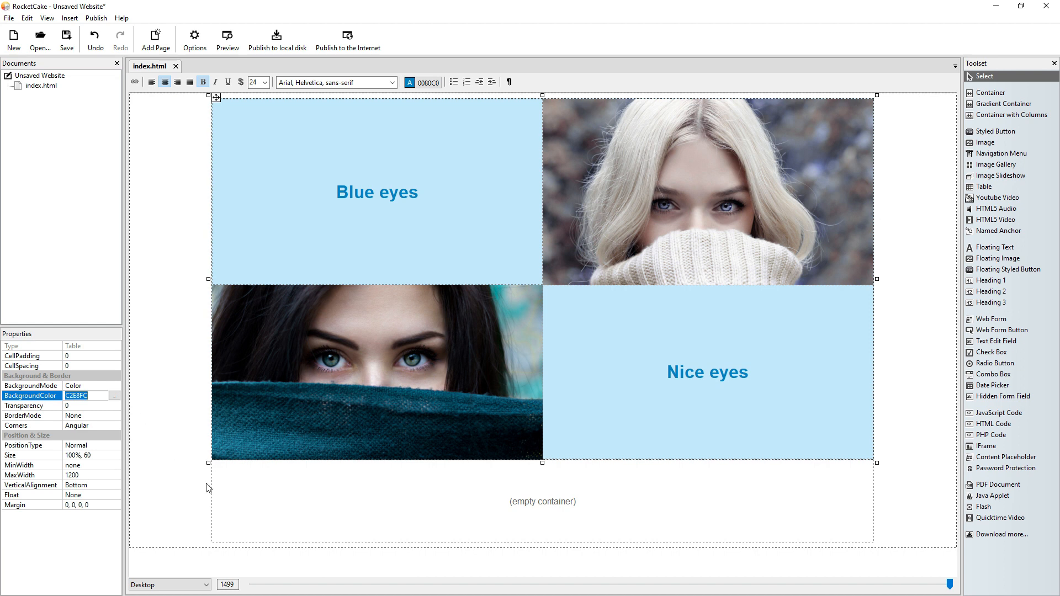
pyautogui.click(236, 501)
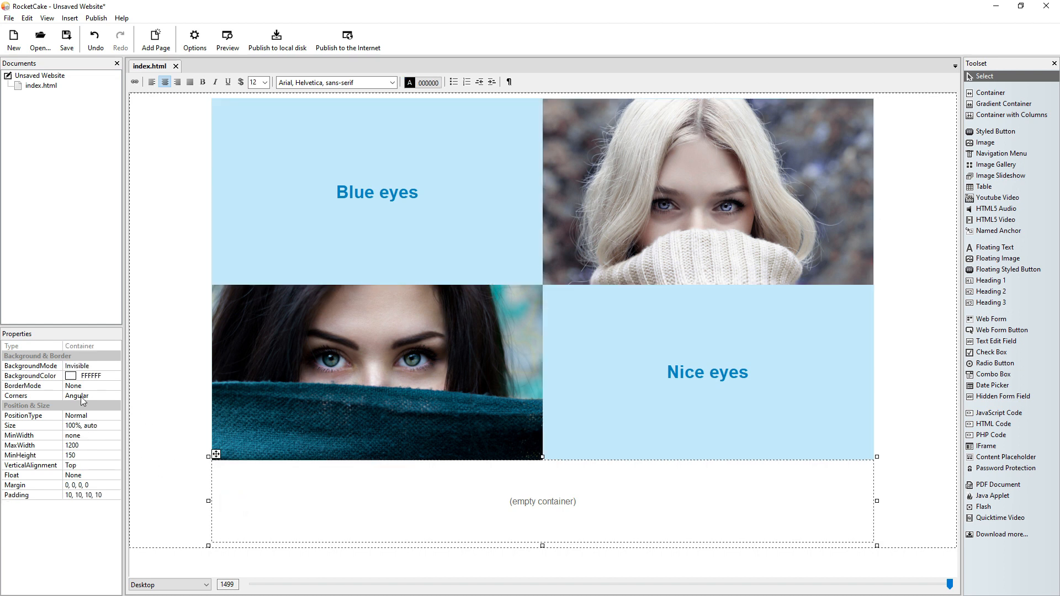
pyautogui.click(89, 376)
pyautogui.hotkey('ctrl', 'v')
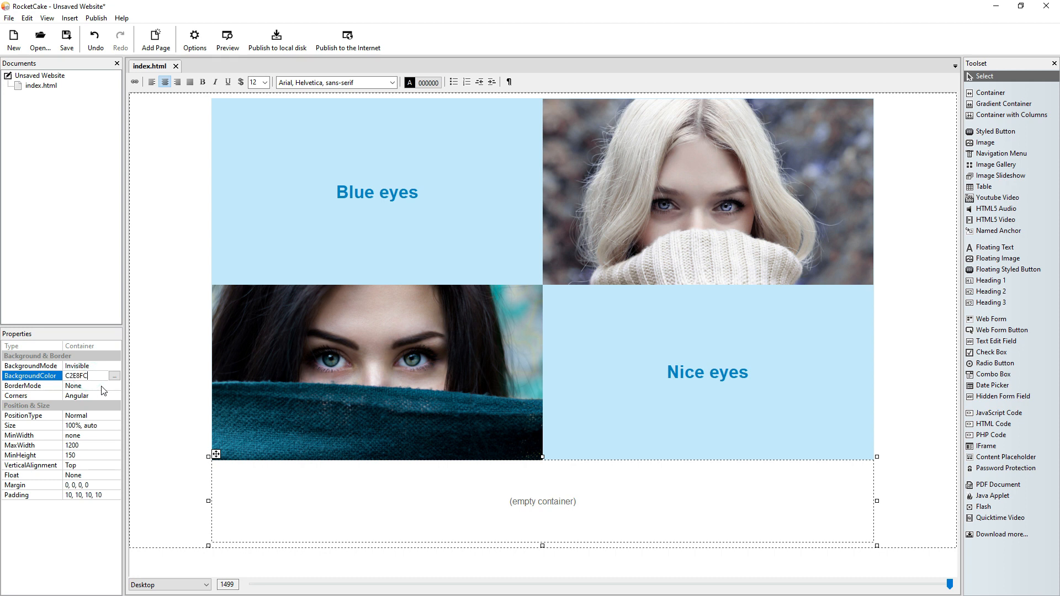
pyautogui.press('Return')
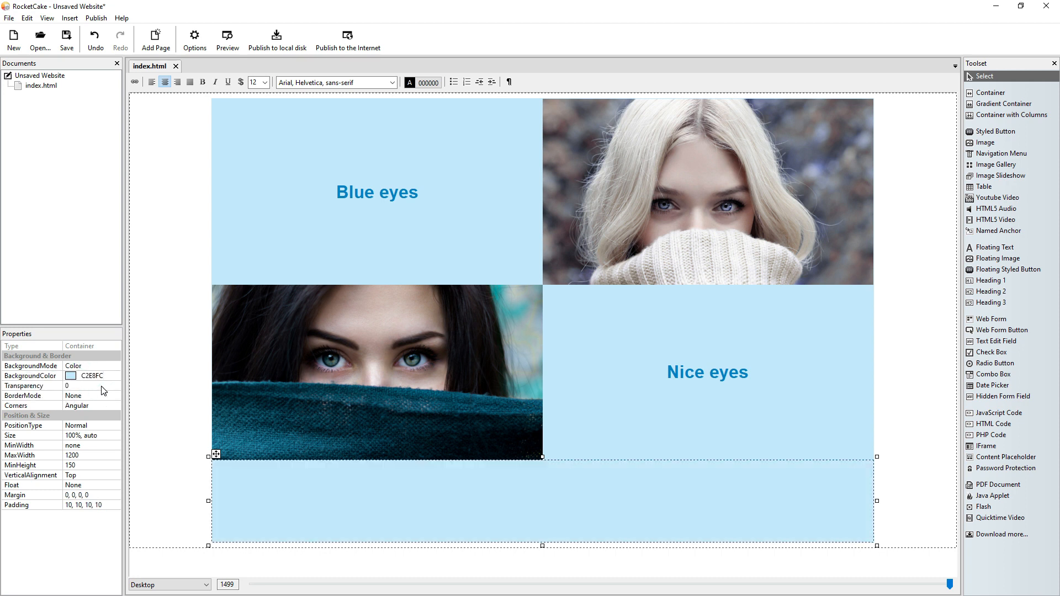
# - Add a Heading 2 to the new container and replace its placeholder with the "Blue eyes" text copied from the upper-left cell
pyautogui.click(1005, 292)
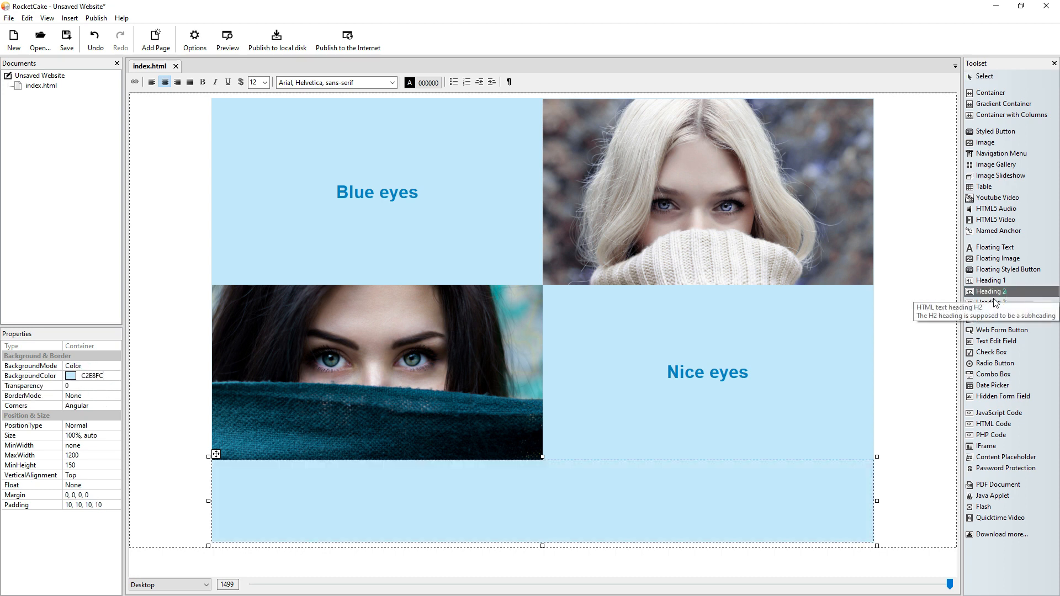
pyautogui.click(417, 493)
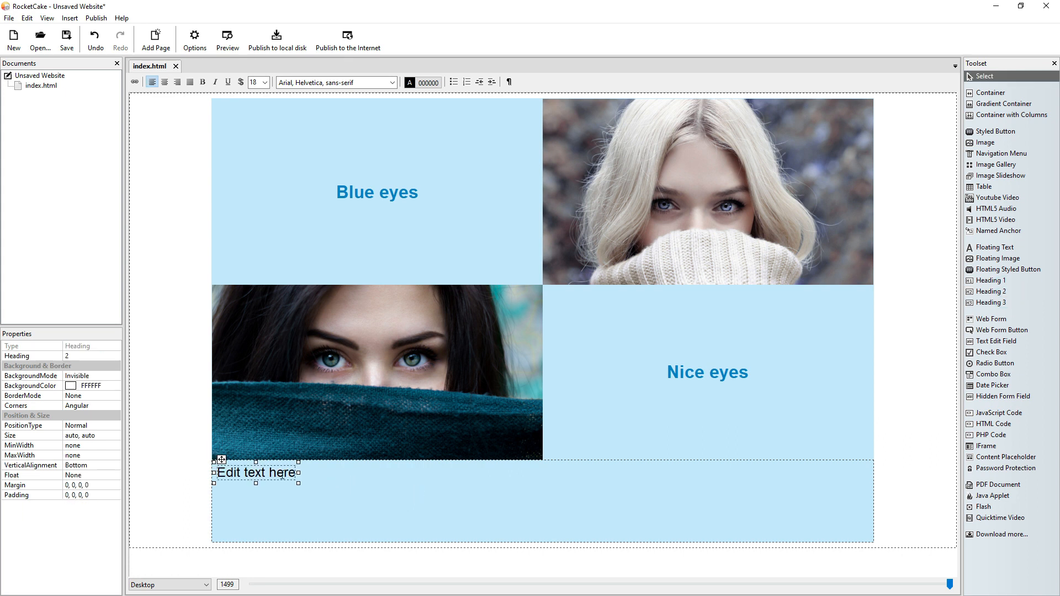
pyautogui.tripleClick(283, 473)
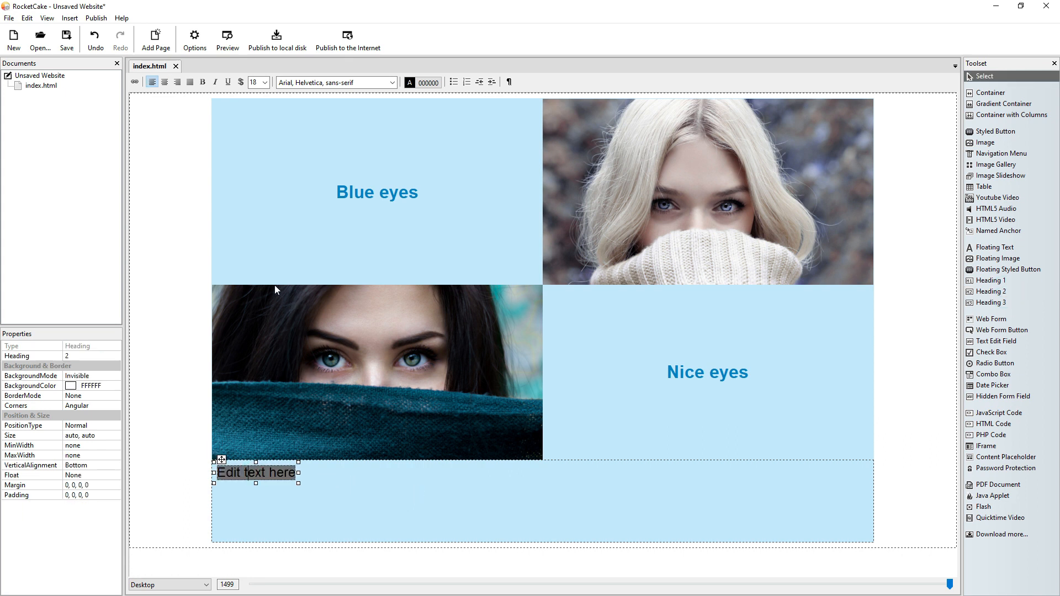
pyautogui.click(327, 190)
pyautogui.tripleClick(328, 189)
pyautogui.hotkey('ctrl', 'c')
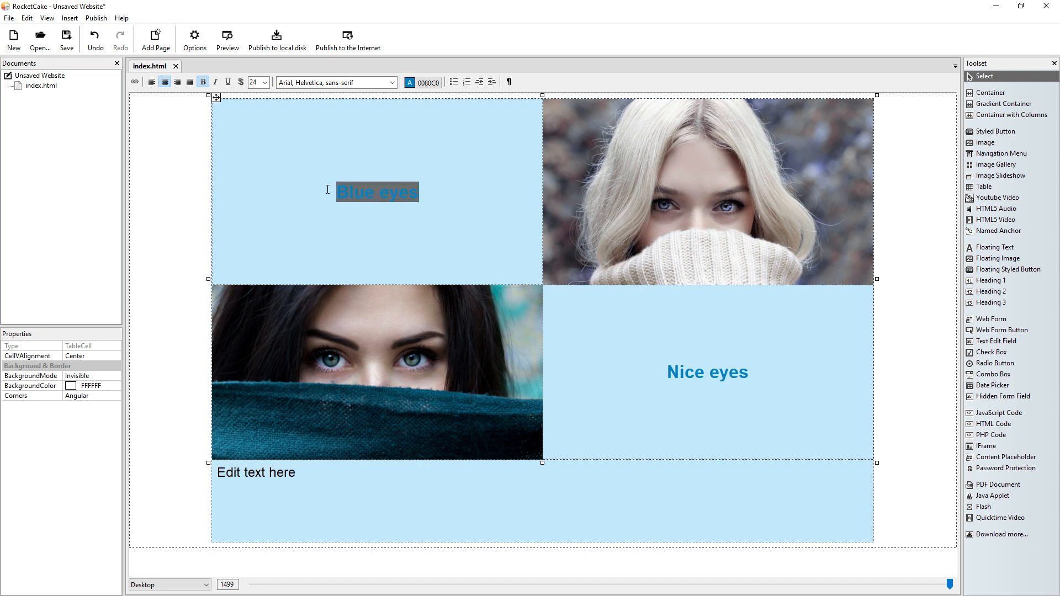
pyautogui.click(239, 476)
pyautogui.tripleClick(239, 476)
pyautogui.hotkey('ctrl', 'v')
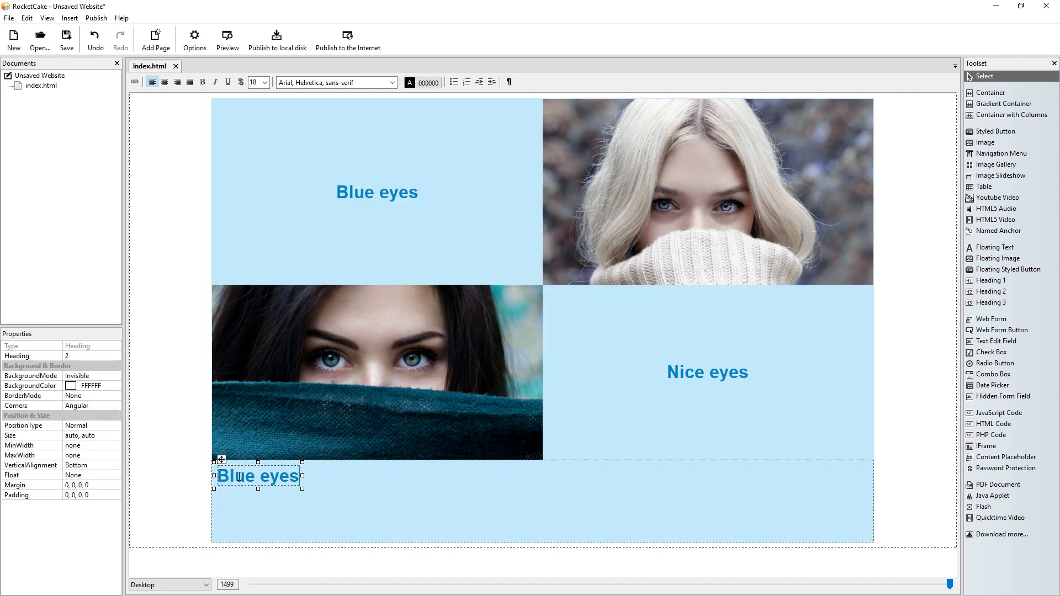
# - Center the "Blue eyes" heading inside the container below the table
pyautogui.click(321, 477)
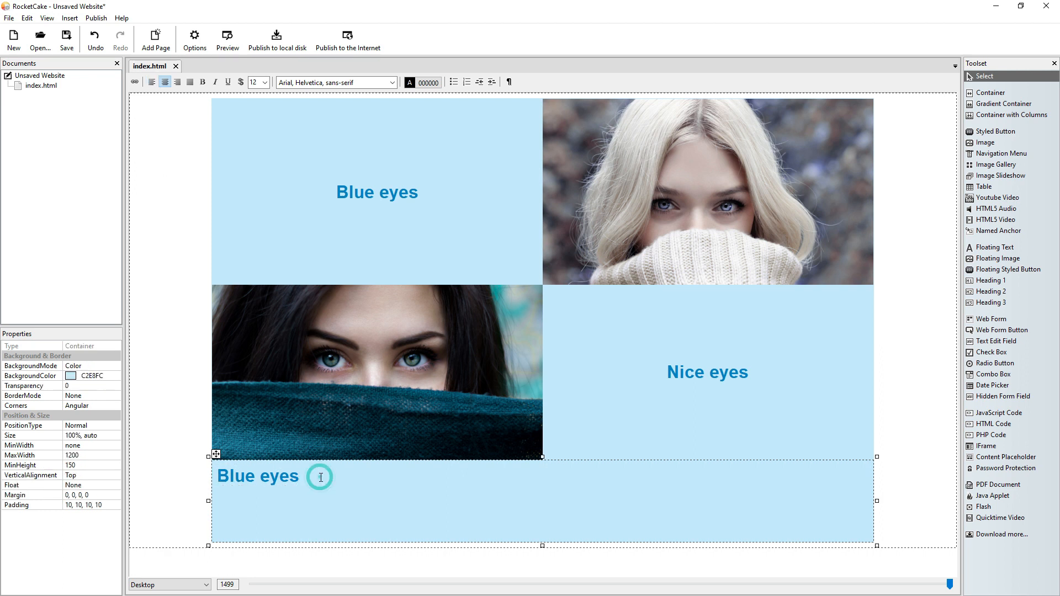
pyautogui.click(320, 477)
pyautogui.click(291, 480)
pyautogui.click(164, 81)
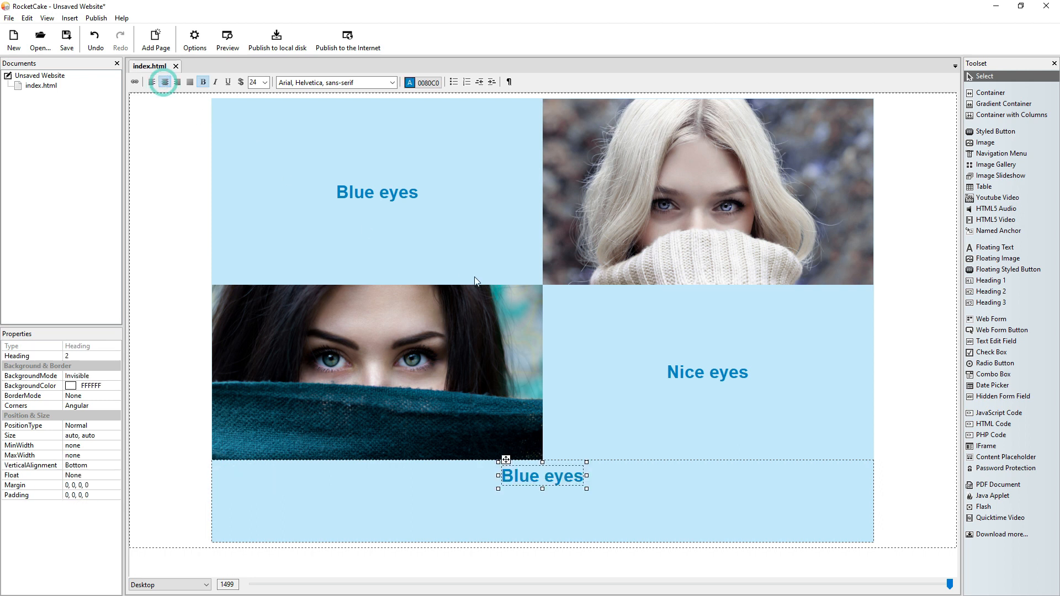
# - Copy the blonde woman's image from the table into the container below the heading and remove the empty line between them
pyautogui.click(751, 168)
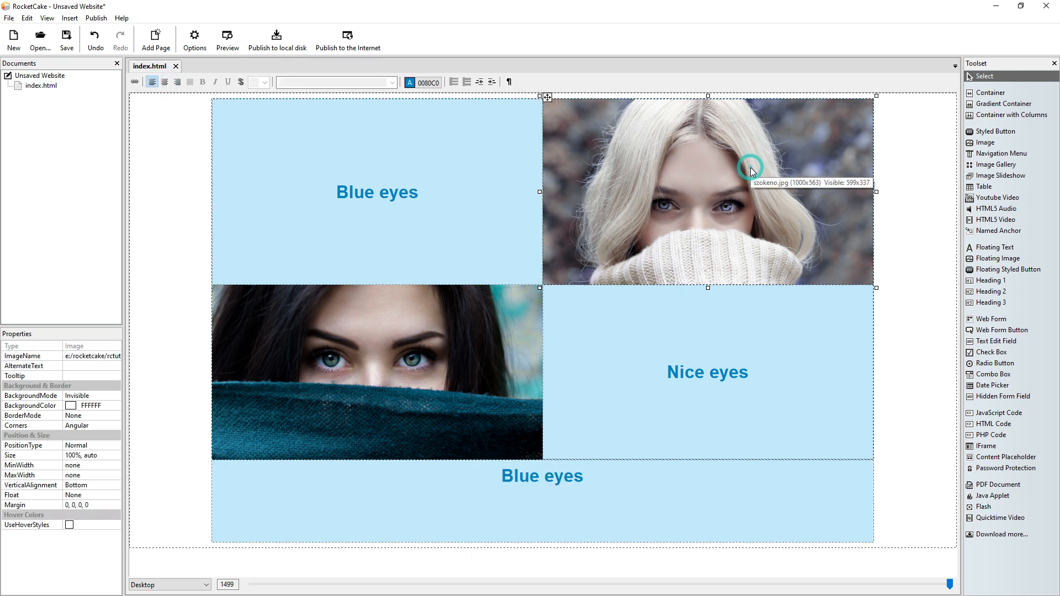
pyautogui.click(525, 491)
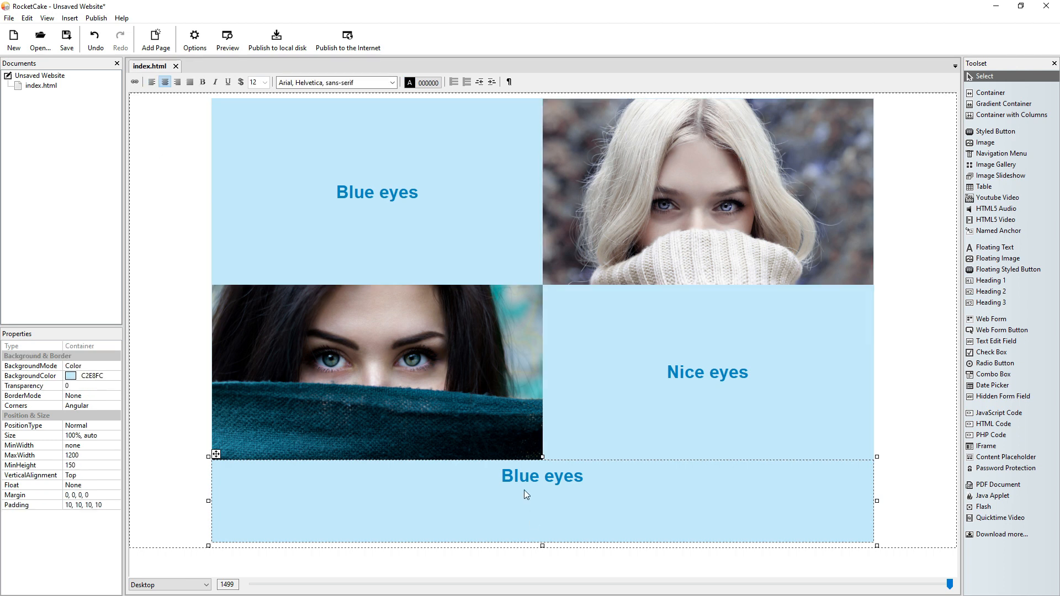
pyautogui.hotkey('ctrl', 'v')
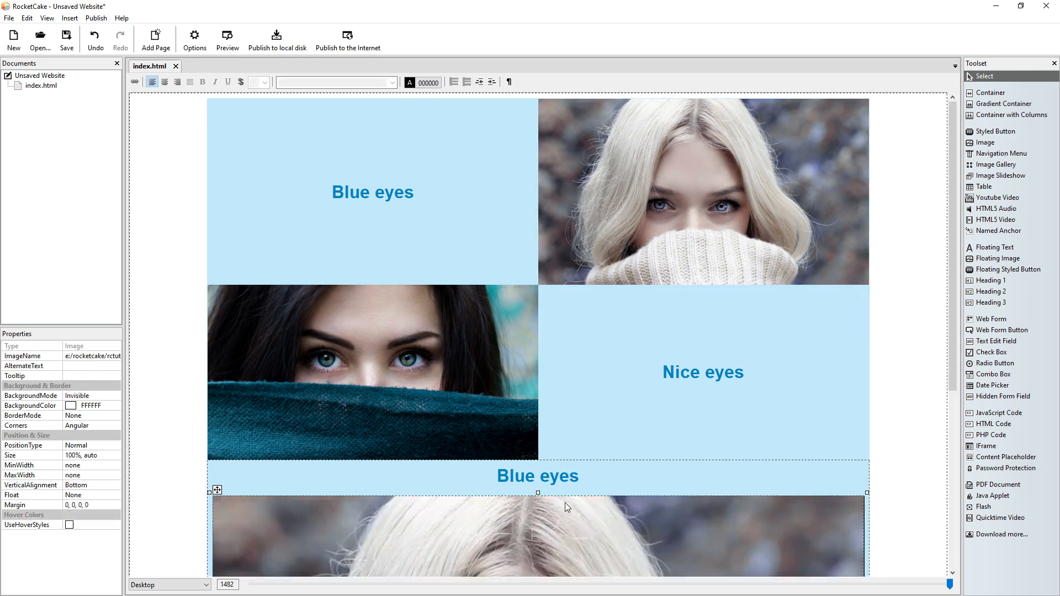
pyautogui.click(610, 477)
pyautogui.press('Down')
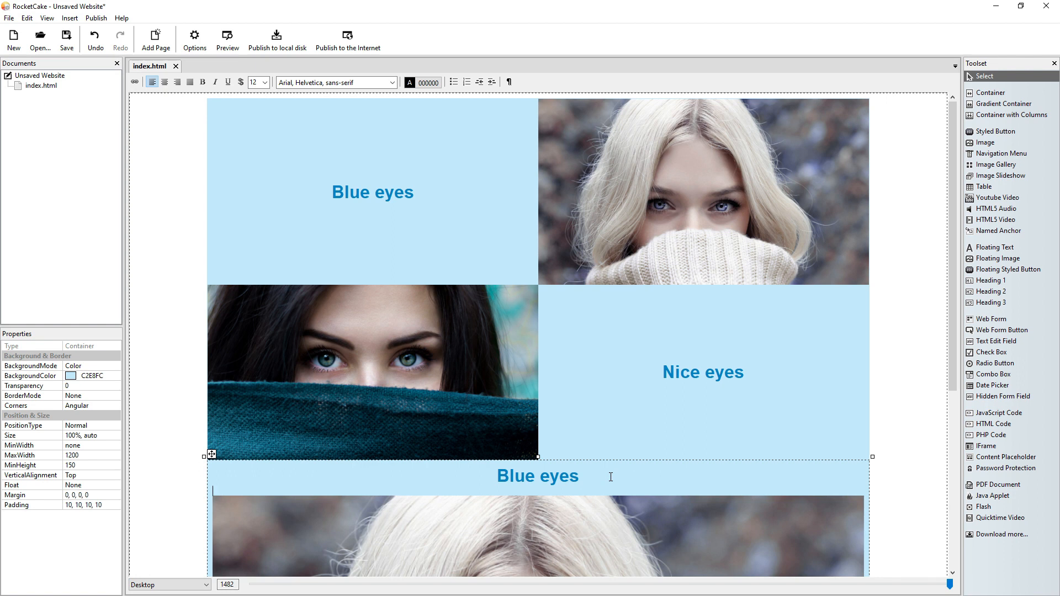
pyautogui.press('BackSpace')
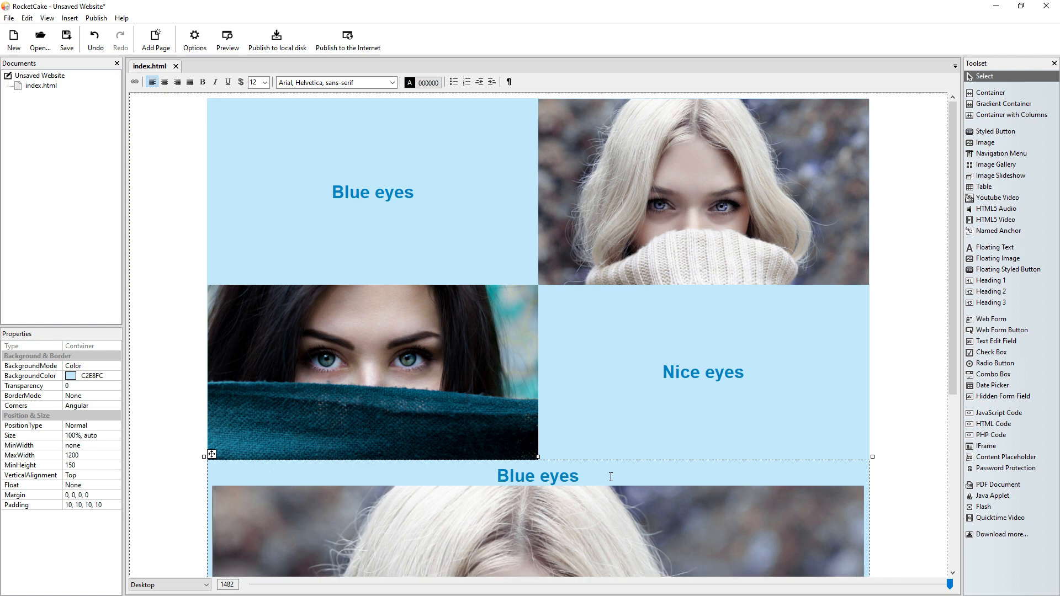
# - Set the padding of the container below the table to 0, 0, 0, 0
pyautogui.click(554, 477)
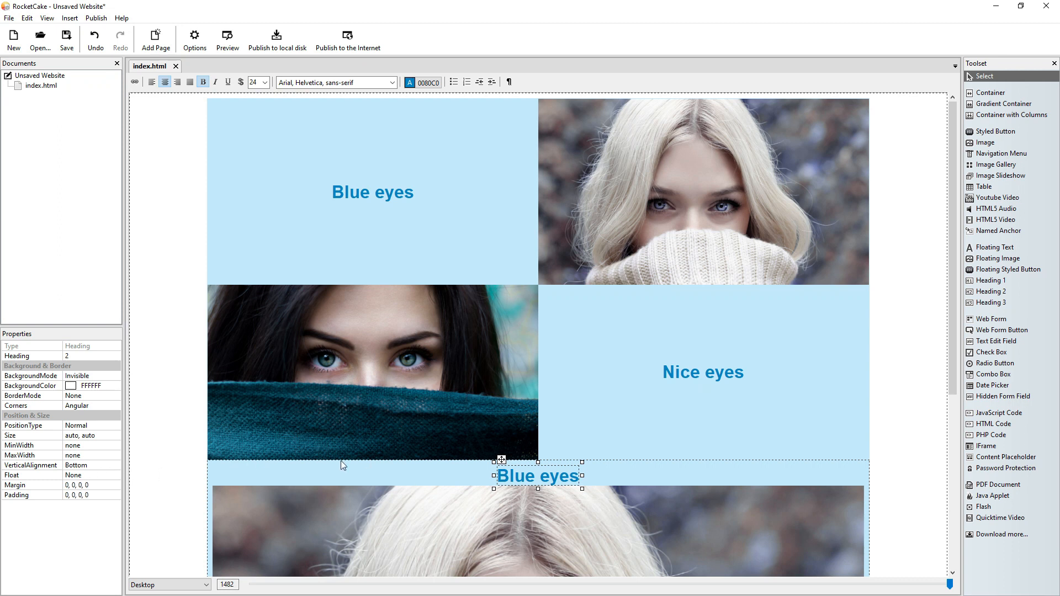
pyautogui.click(303, 468)
pyautogui.scroll(-4, 344, 441)
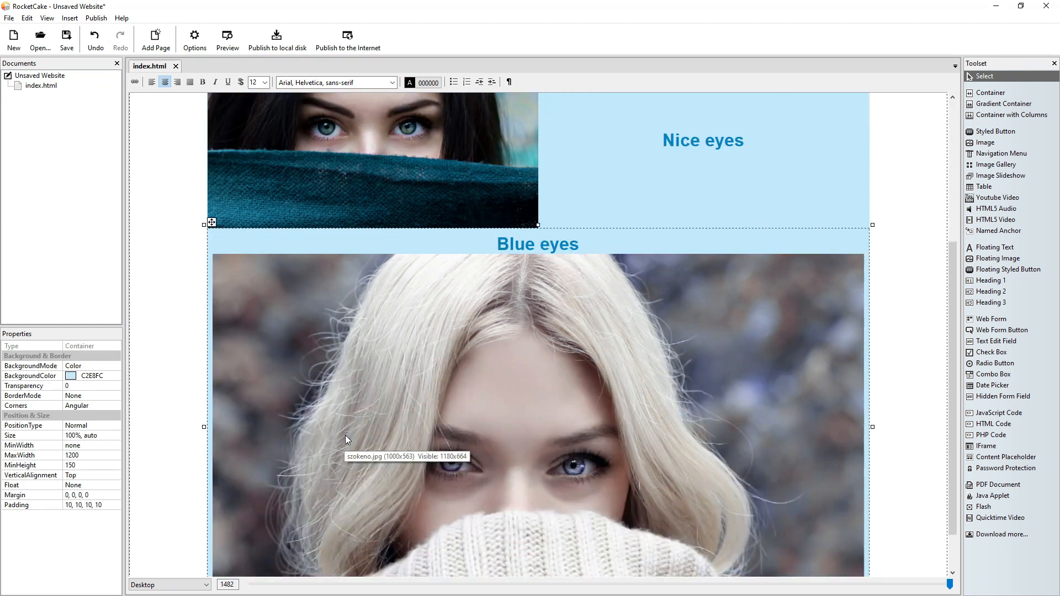
pyautogui.scroll(-1, 350, 431)
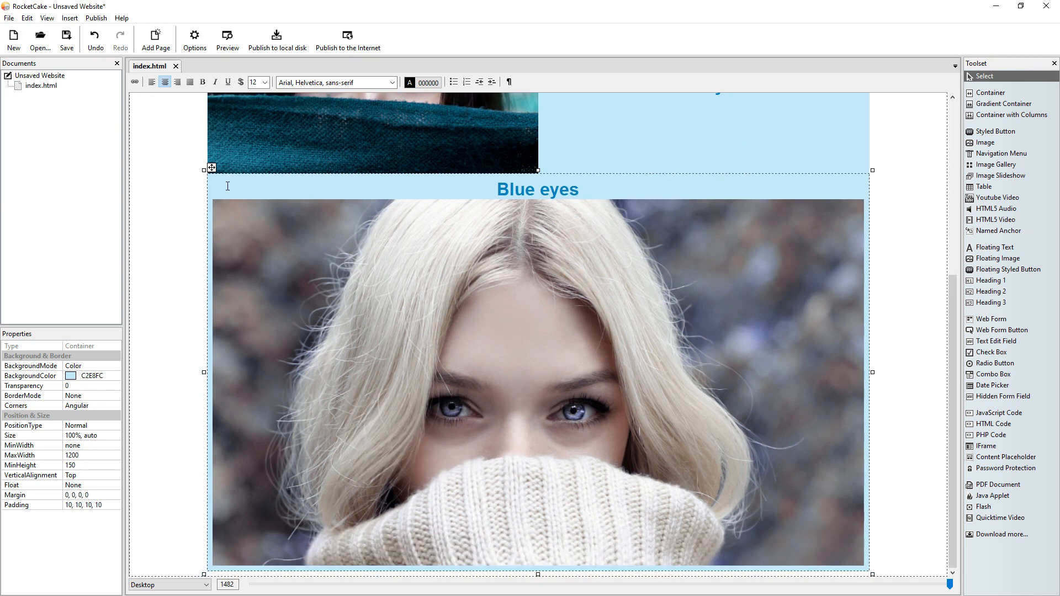
pyautogui.click(66, 504)
pyautogui.press('Delete')
pyautogui.press('BackSpace')
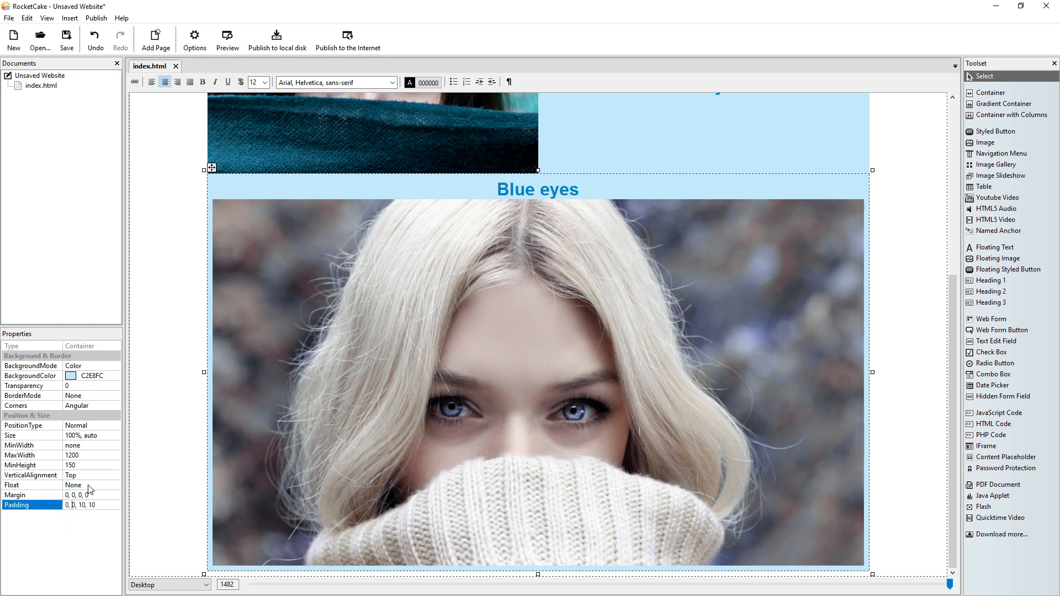
pyautogui.press('Delete')
pyautogui.press('Return')
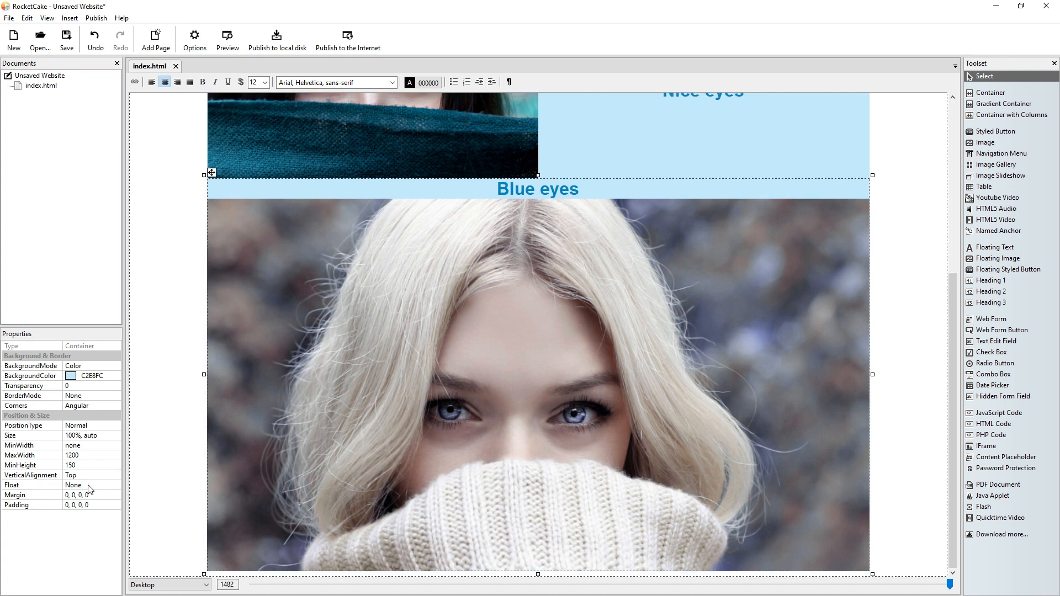
# - Set the margin of the "Blue eyes" heading inside the lower container to 10, 0, 10, 0
pyautogui.click(555, 190)
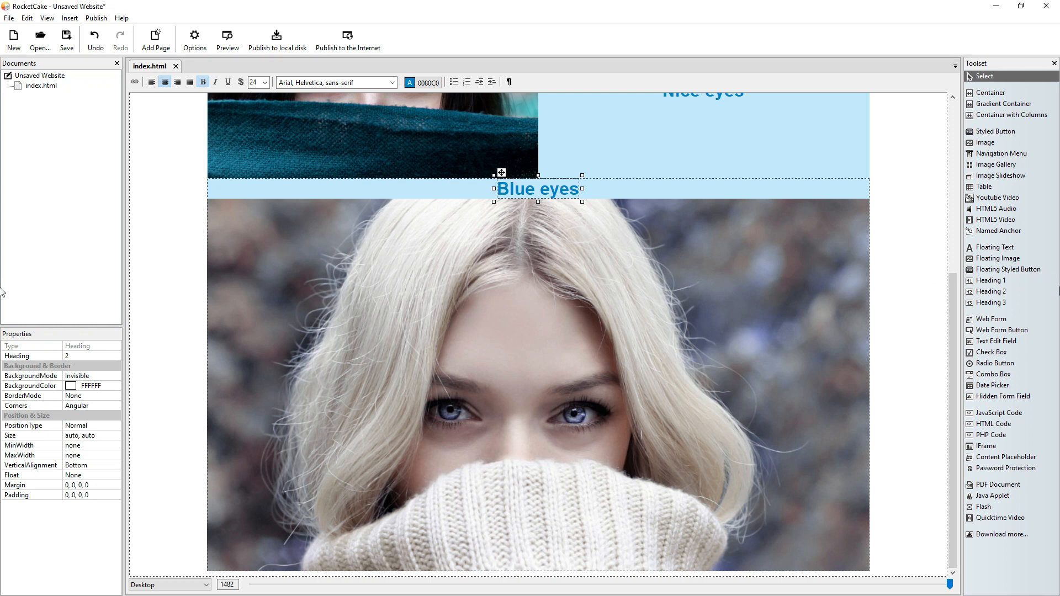
pyautogui.click(93, 485)
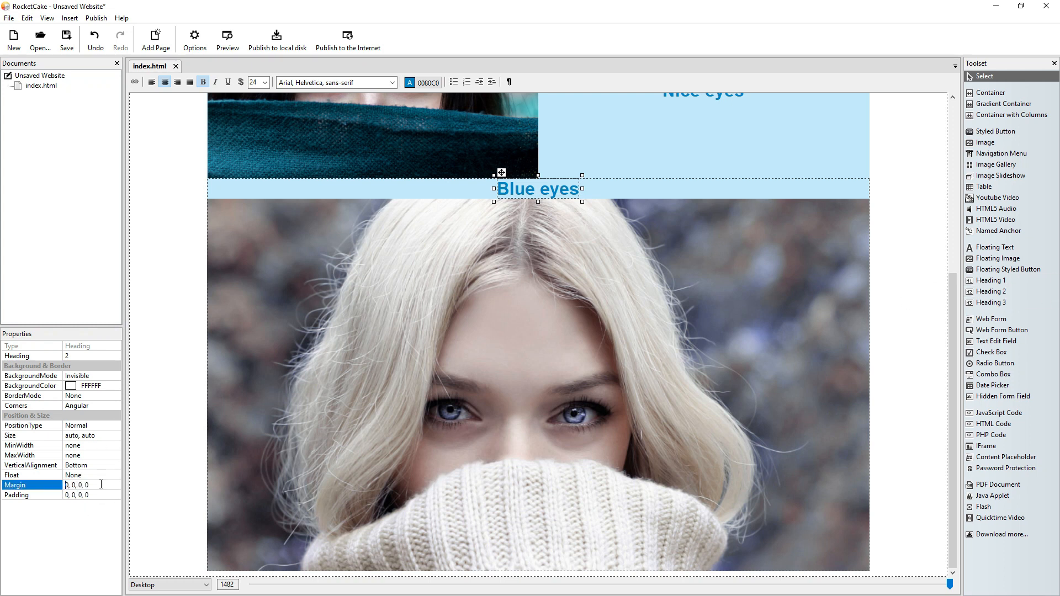
pyautogui.write('1')
pyautogui.press('Return')
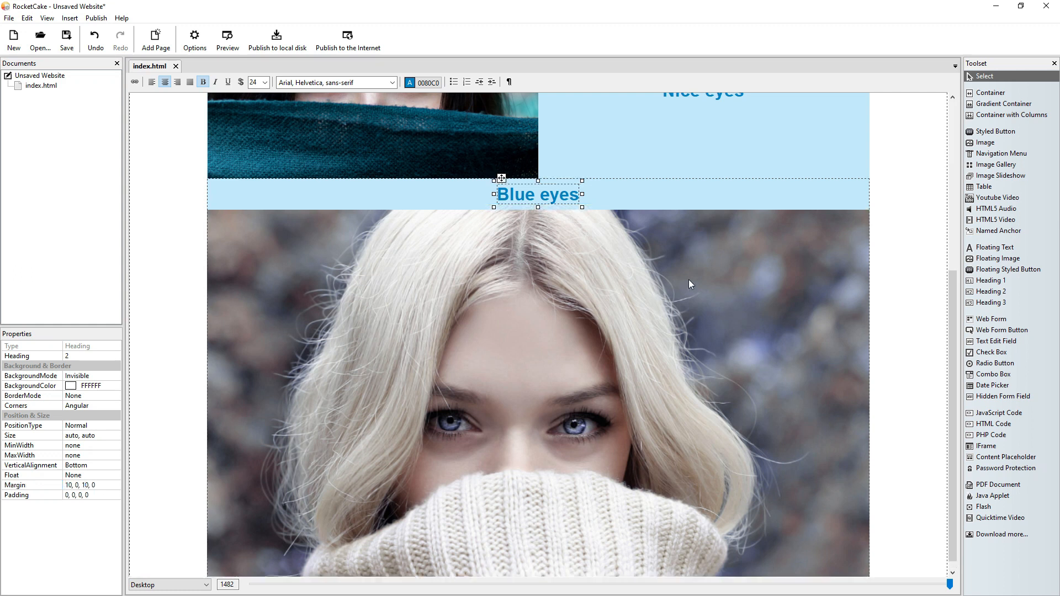
pyautogui.click(898, 241)
pyautogui.scroll(-1, 883, 276)
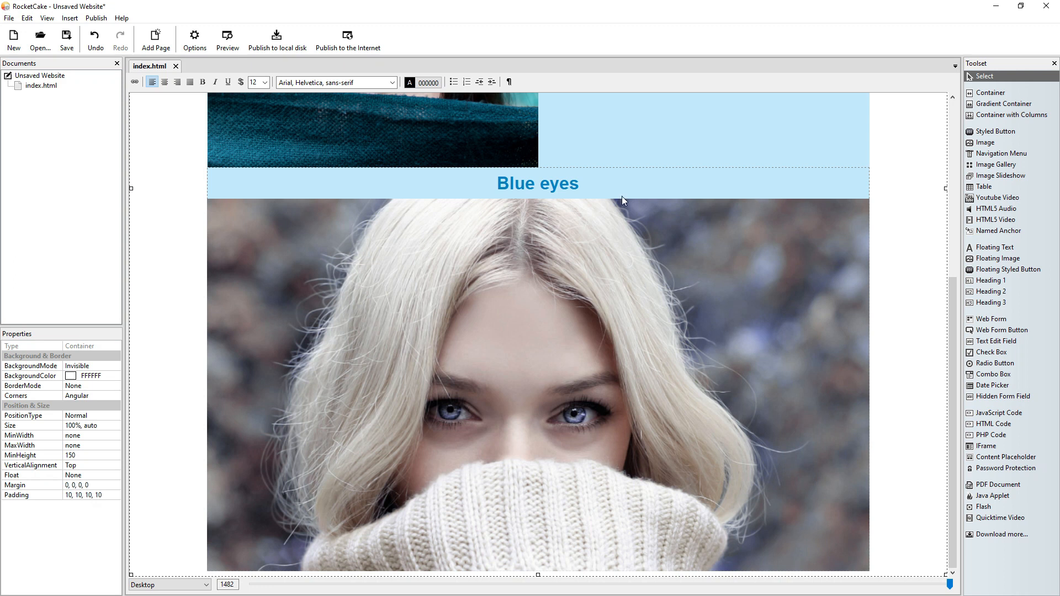
# - Copy the container's "Blue eyes" heading below the blonde woman's image and change the copy's text to "Nice eyes"
pyautogui.click(709, 177)
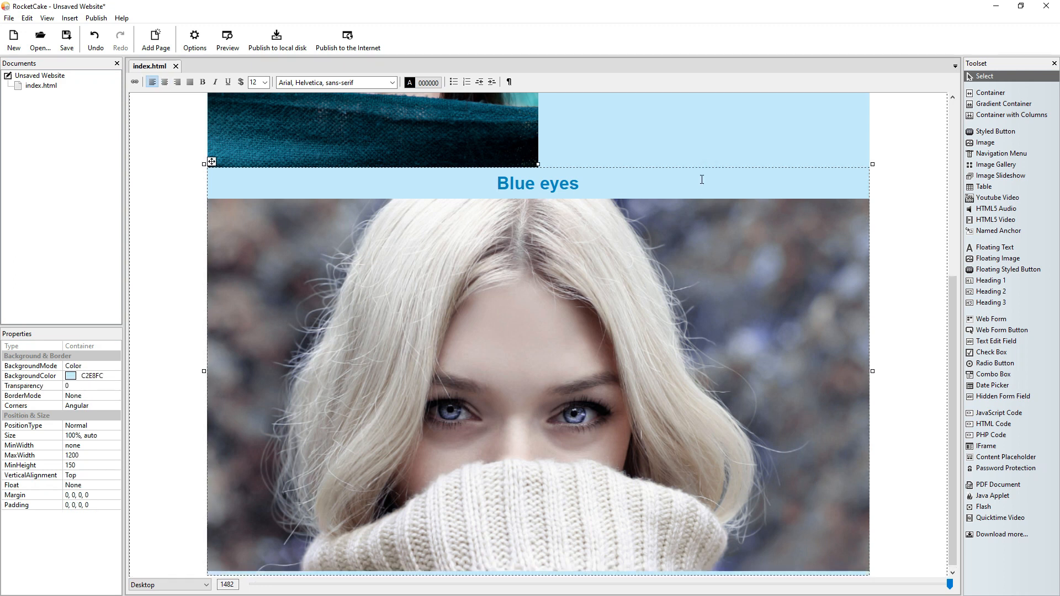
pyautogui.scroll(-1, 720, 193)
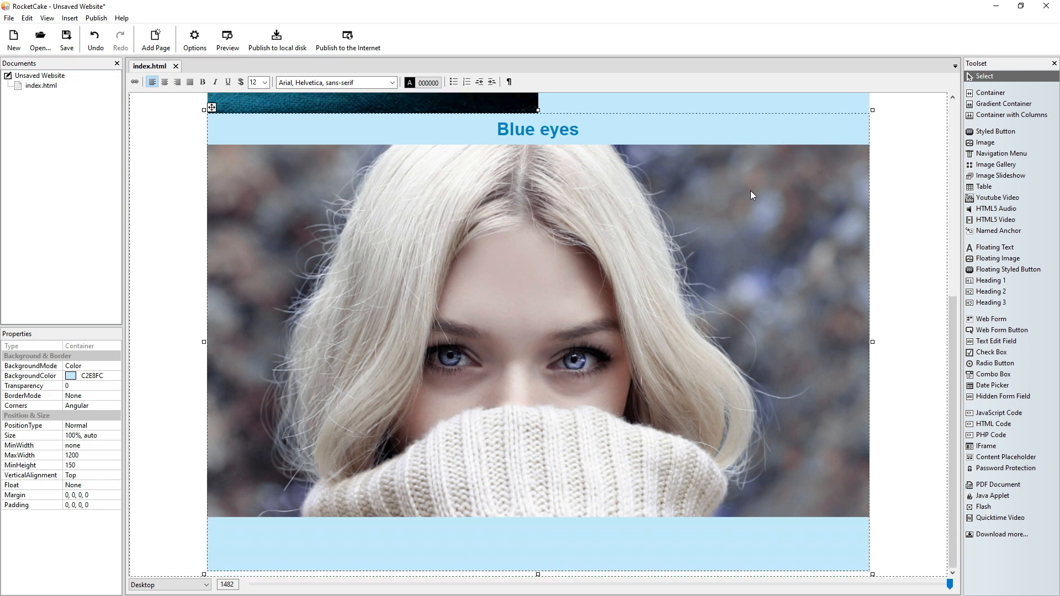
pyautogui.click(567, 136)
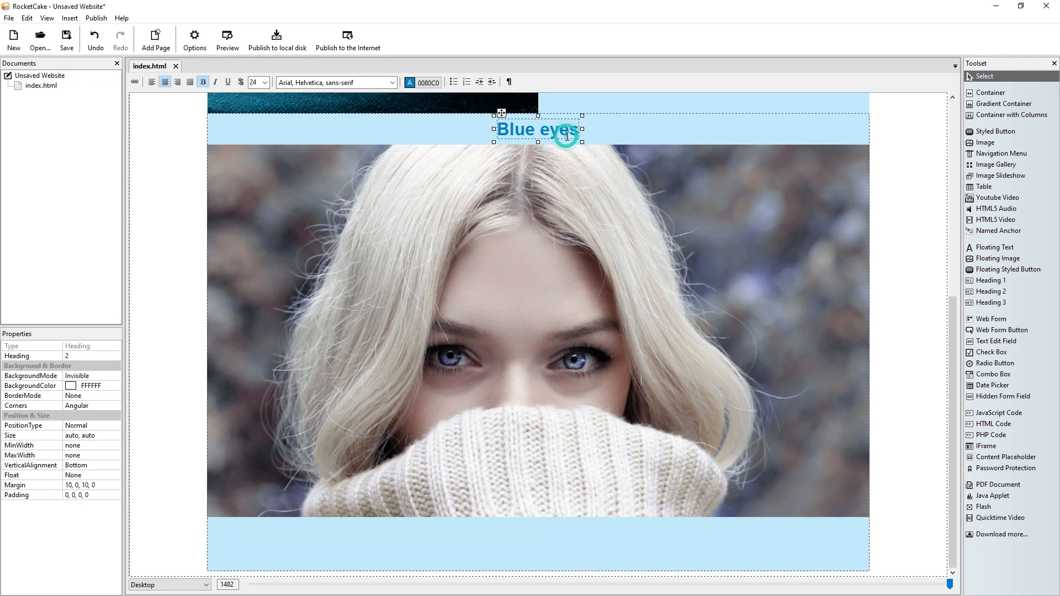
pyautogui.click(549, 524)
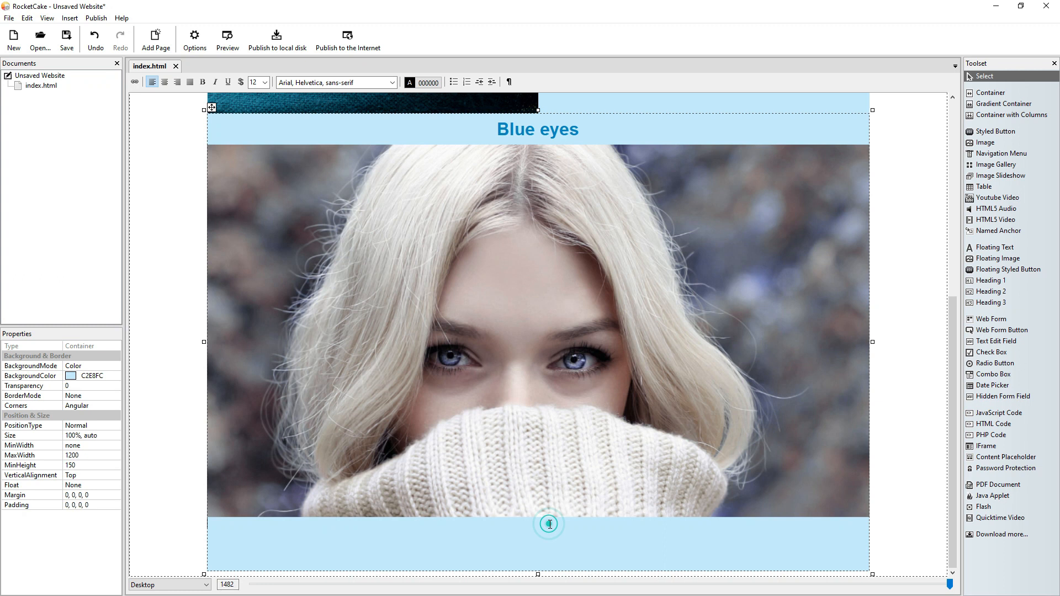
pyautogui.hotkey('ctrl', 'v')
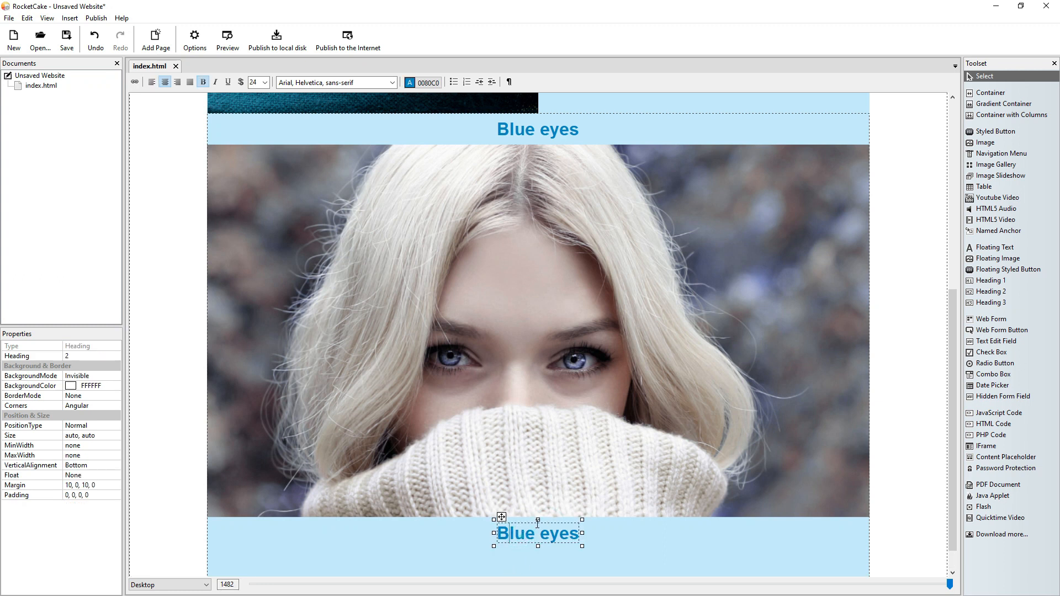
pyautogui.write('Nice')
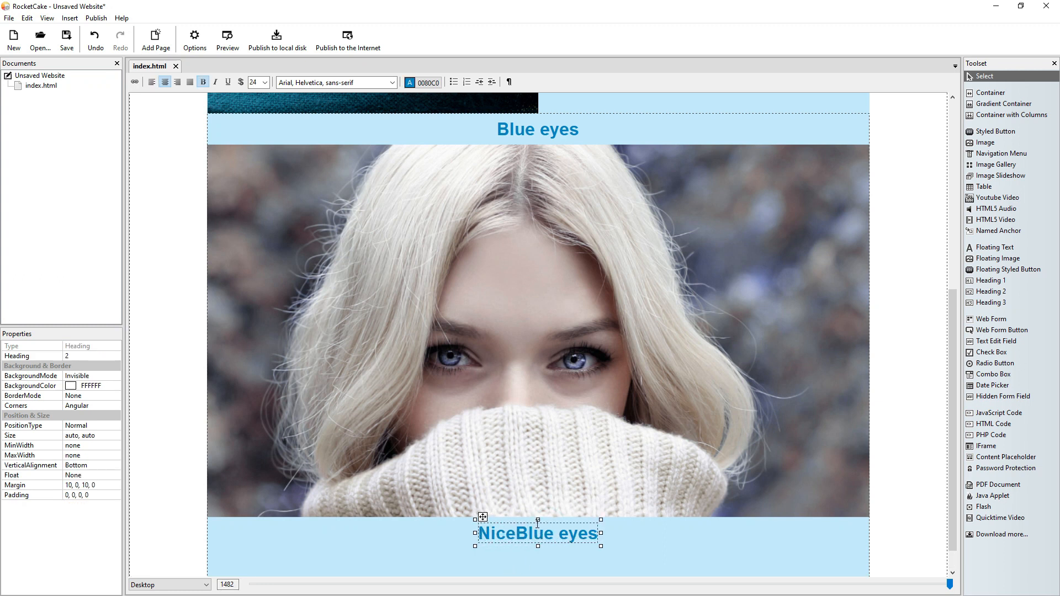
pyautogui.press('Delete')
pyautogui.press('Delete')
pyautogui.press('Delete')
pyautogui.press('Delete')
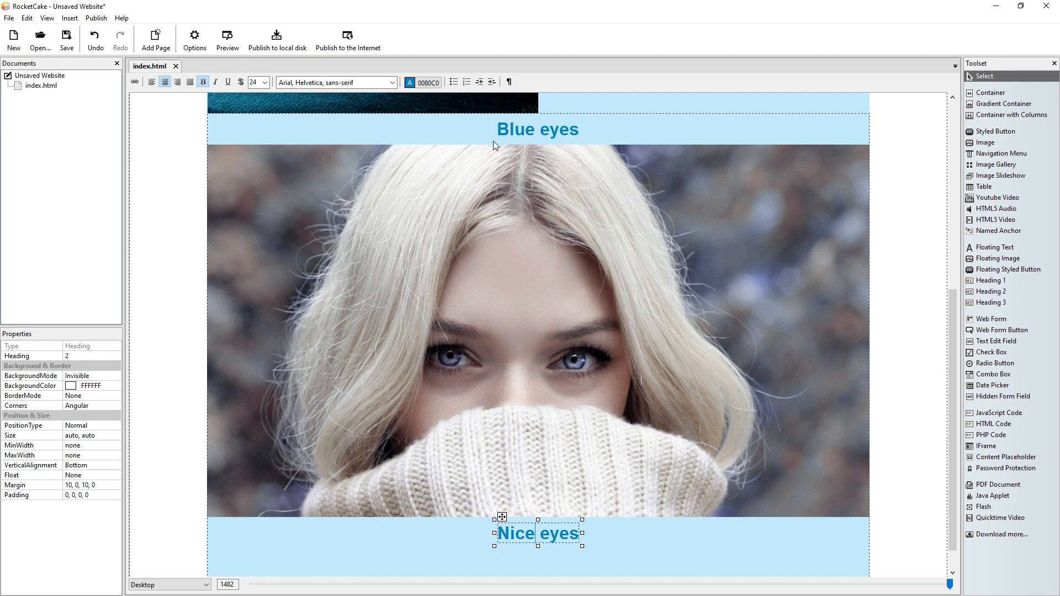
# - Copy the dark-haired woman's image from the table to below the "Nice eyes" heading in the container and remove the empty line beneath it
pyautogui.scroll(3, 493, 141)
pyautogui.click(447, 160)
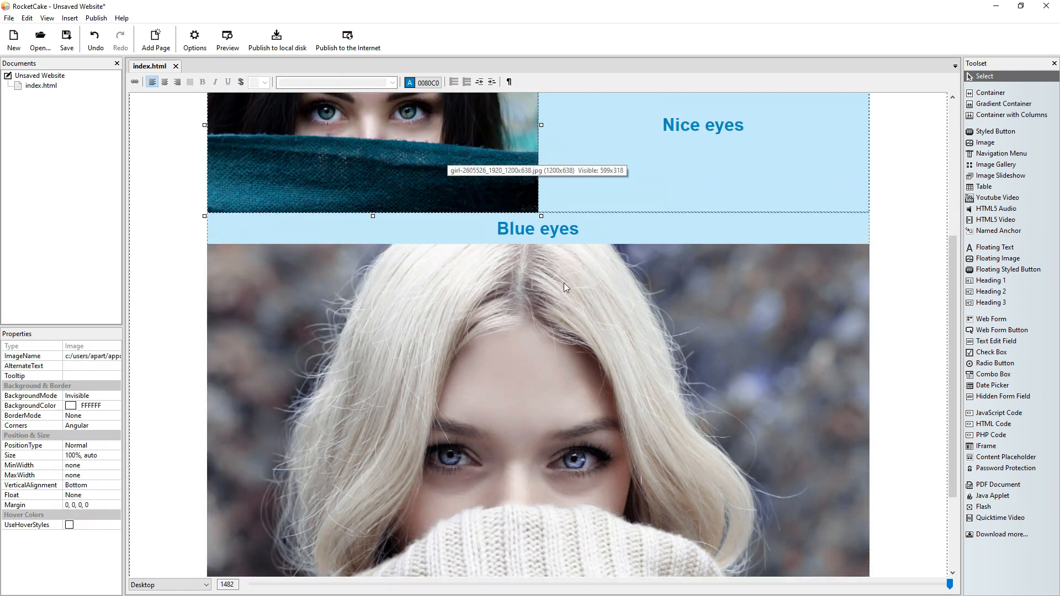
pyautogui.scroll(-3, 564, 283)
pyautogui.click(598, 506)
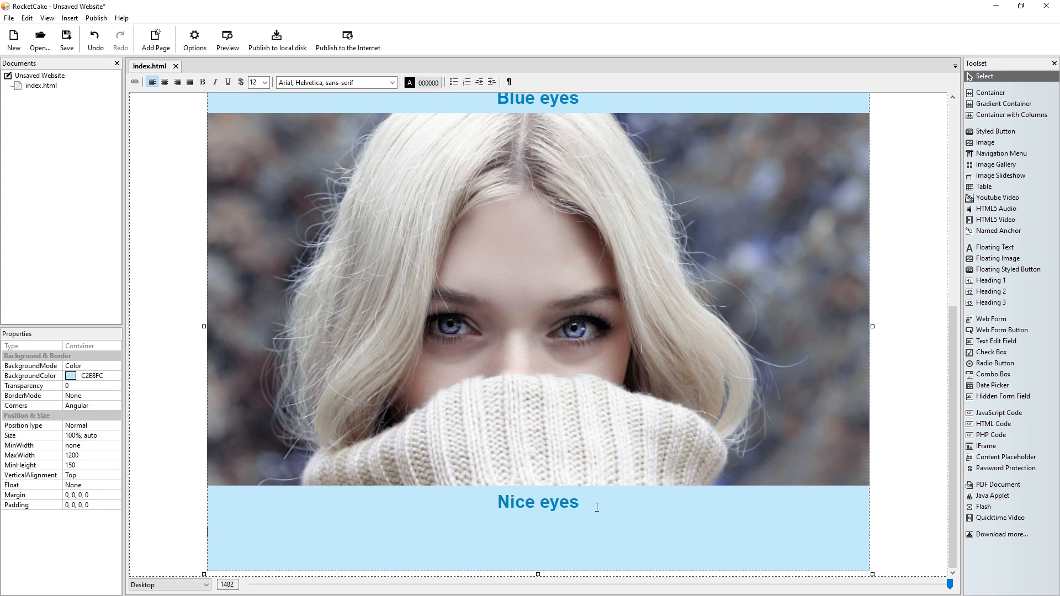
pyautogui.hotkey('ctrl', 'v')
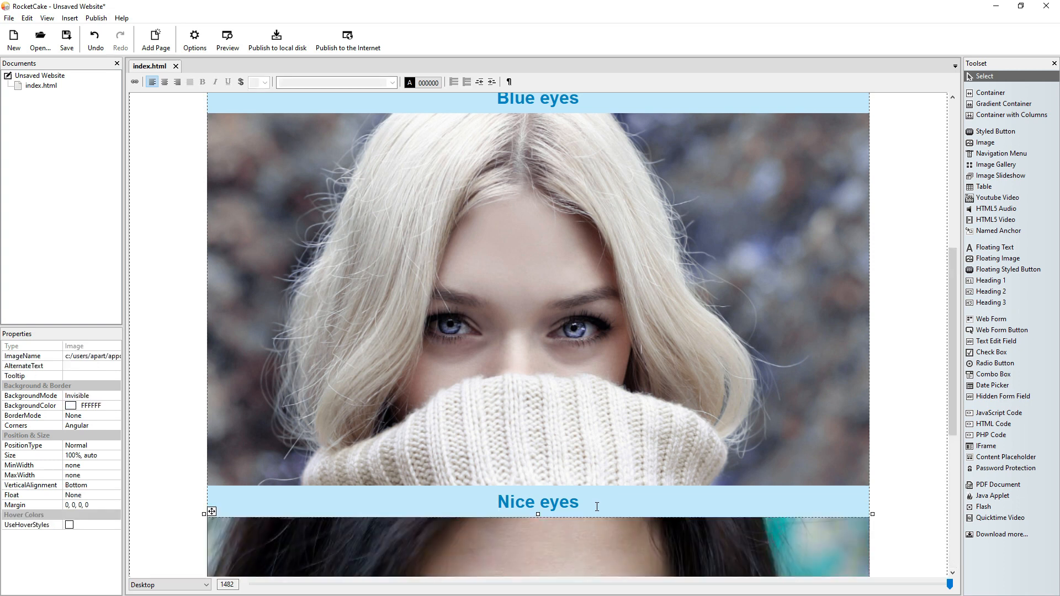
pyautogui.scroll(-8, 594, 506)
pyautogui.click(548, 545)
pyautogui.click(574, 533)
pyautogui.press('BackSpace')
pyautogui.press('BackSpace')
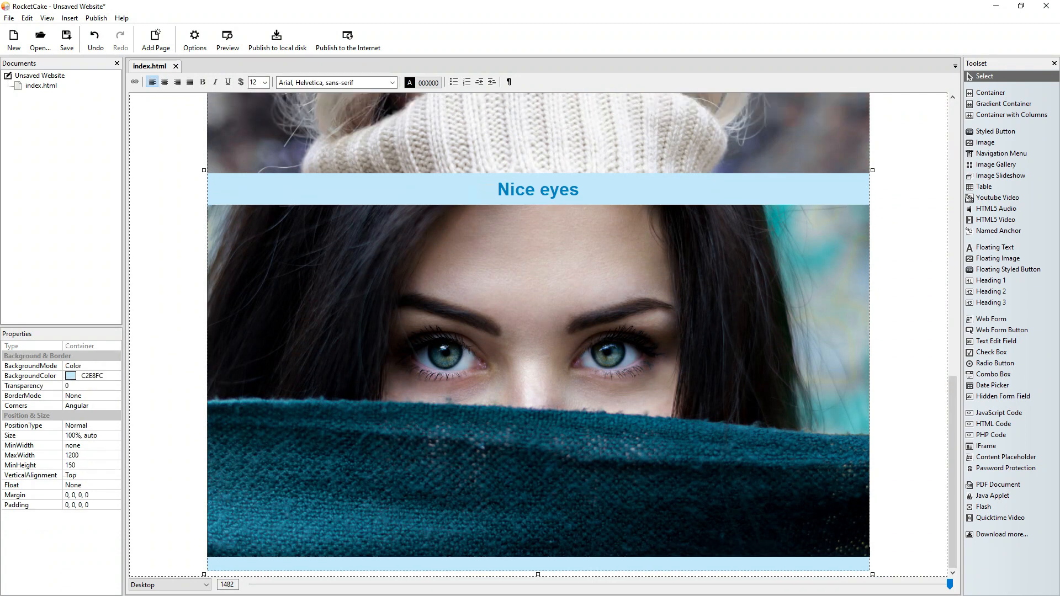
pyautogui.press('BackSpace')
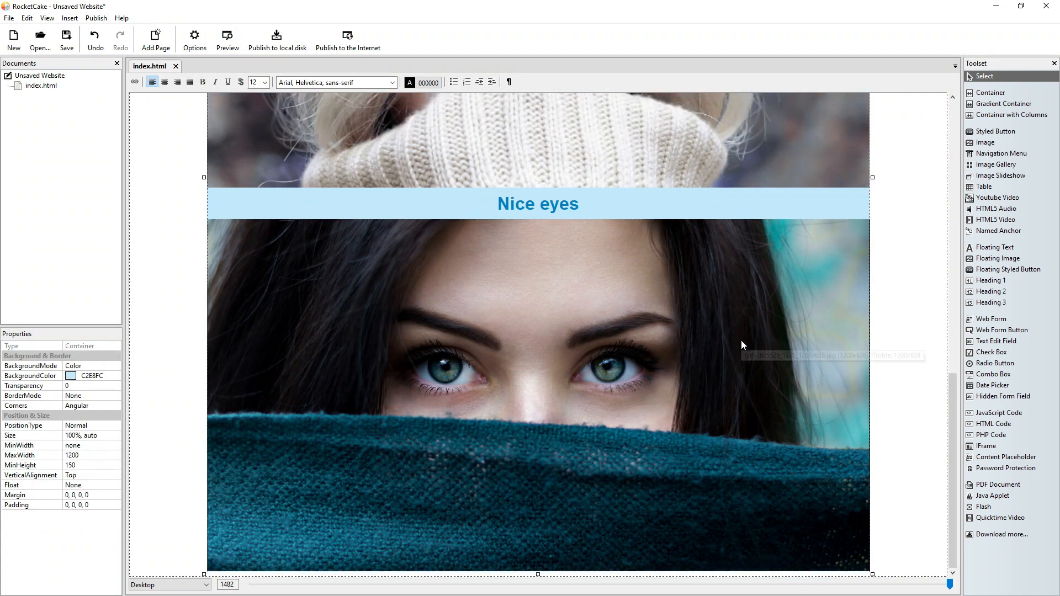
pyautogui.scroll(5, 738, 345)
pyautogui.scroll(10, 734, 340)
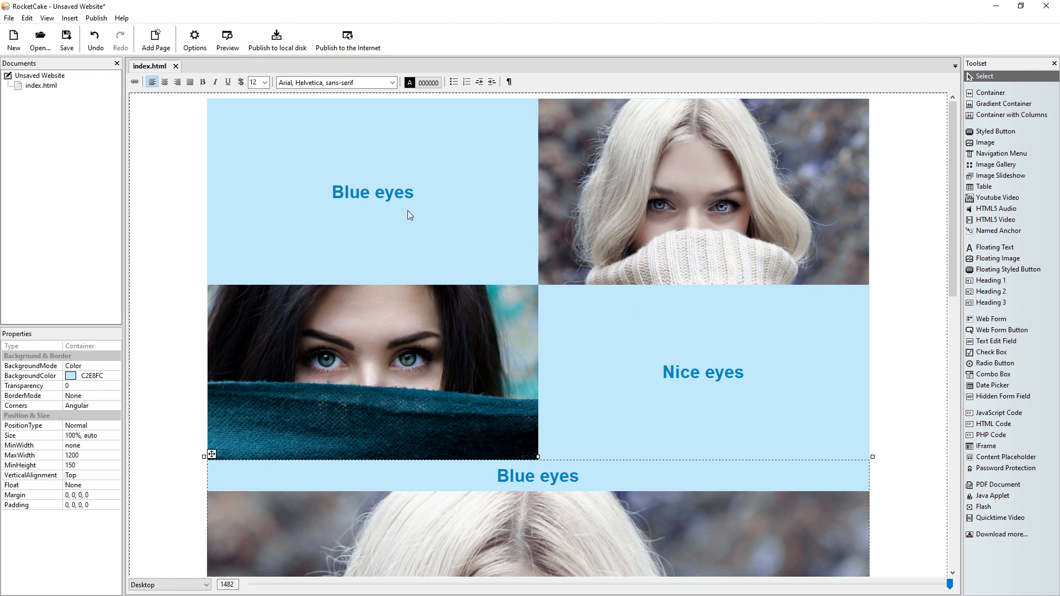
pyautogui.scroll(-8, 502, 344)
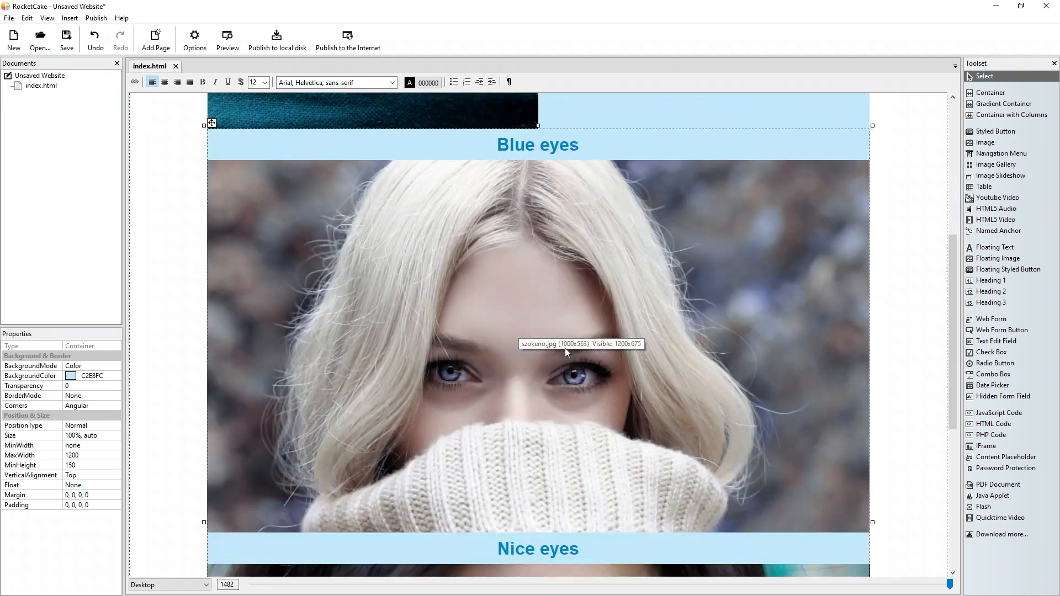
pyautogui.scroll(-2, 466, 326)
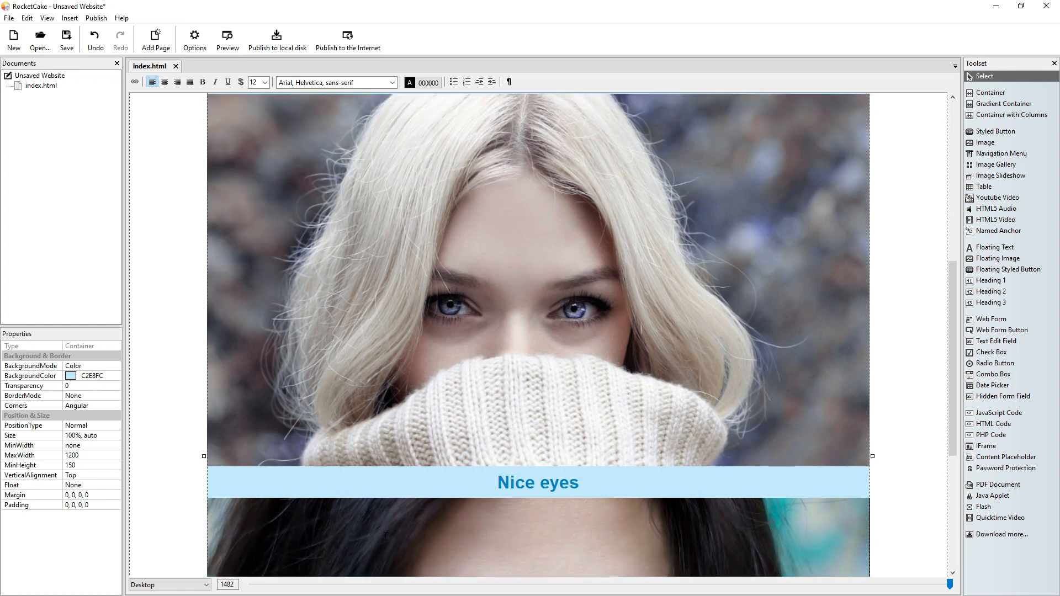
pyautogui.scroll(-3, 633, 449)
# - Add a breakpoint to the 2×2 table that uses the Visible property to hide it when the view is smaller than 640 px
pyautogui.scroll(14, 522, 326)
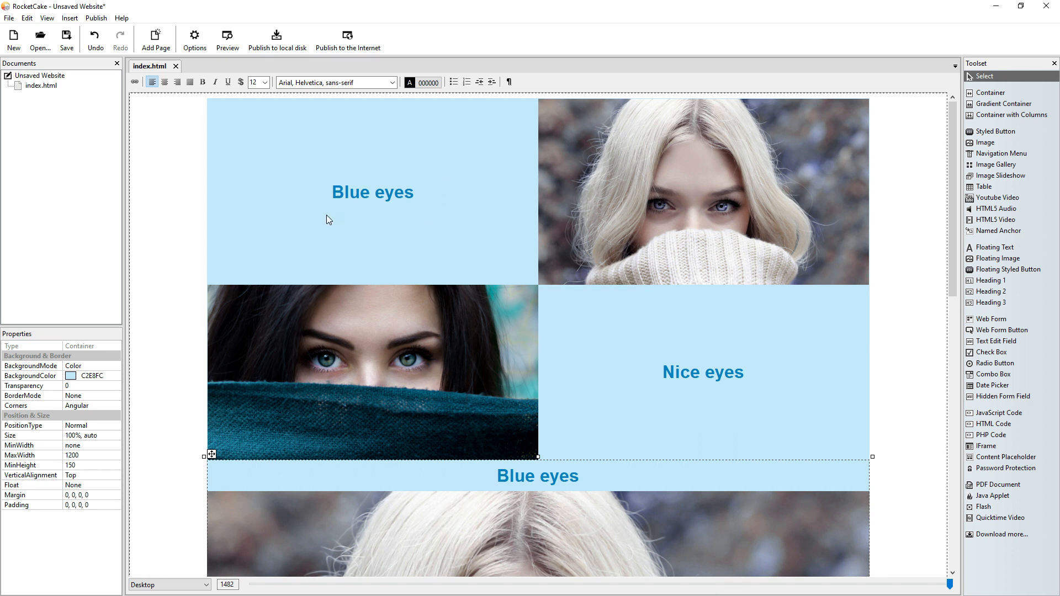
pyautogui.click(871, 365)
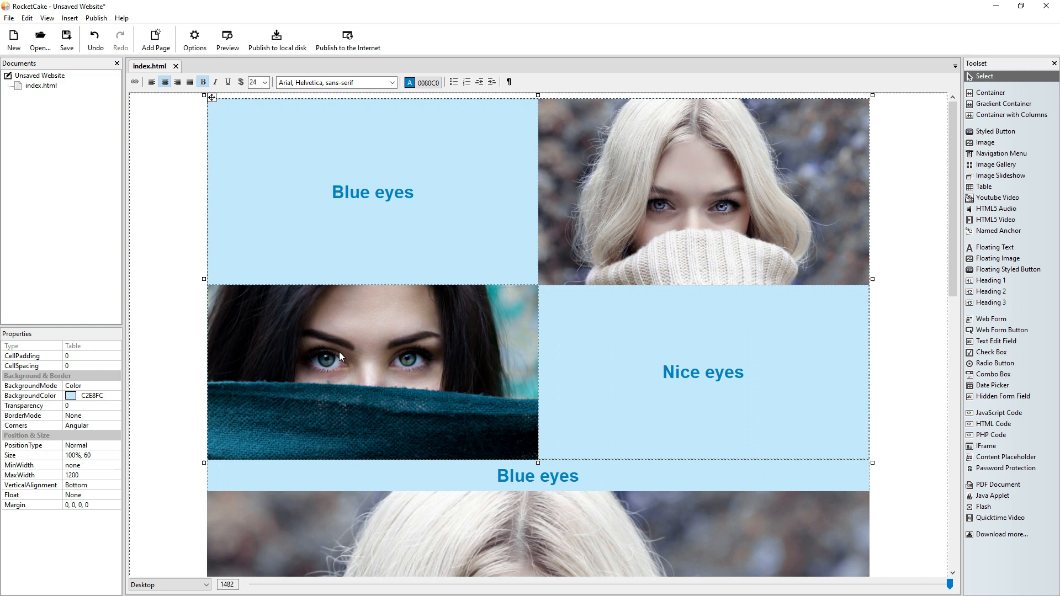
pyautogui.rightClick(405, 147)
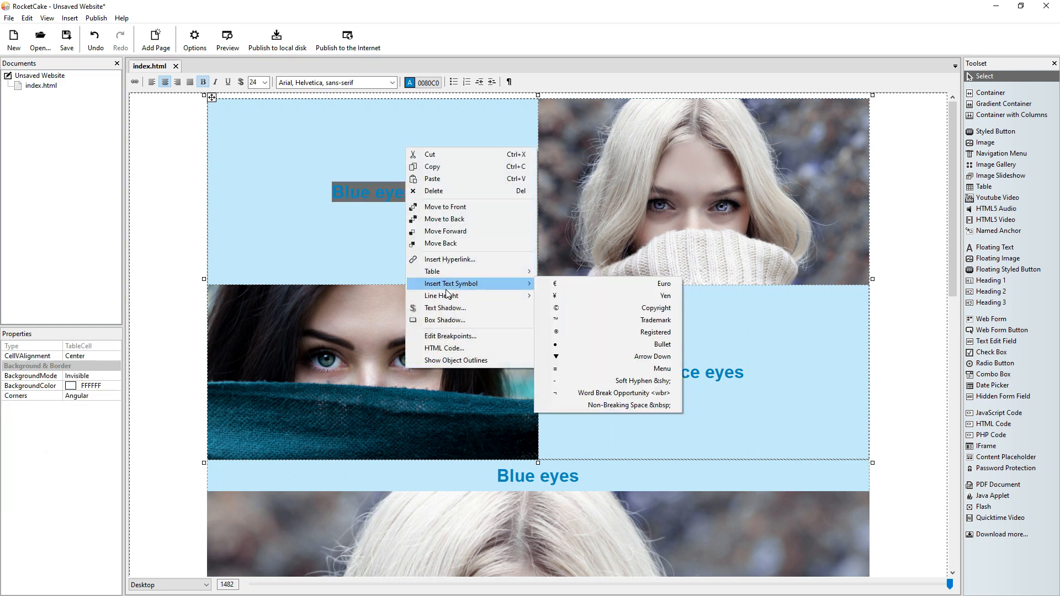
pyautogui.click(456, 339)
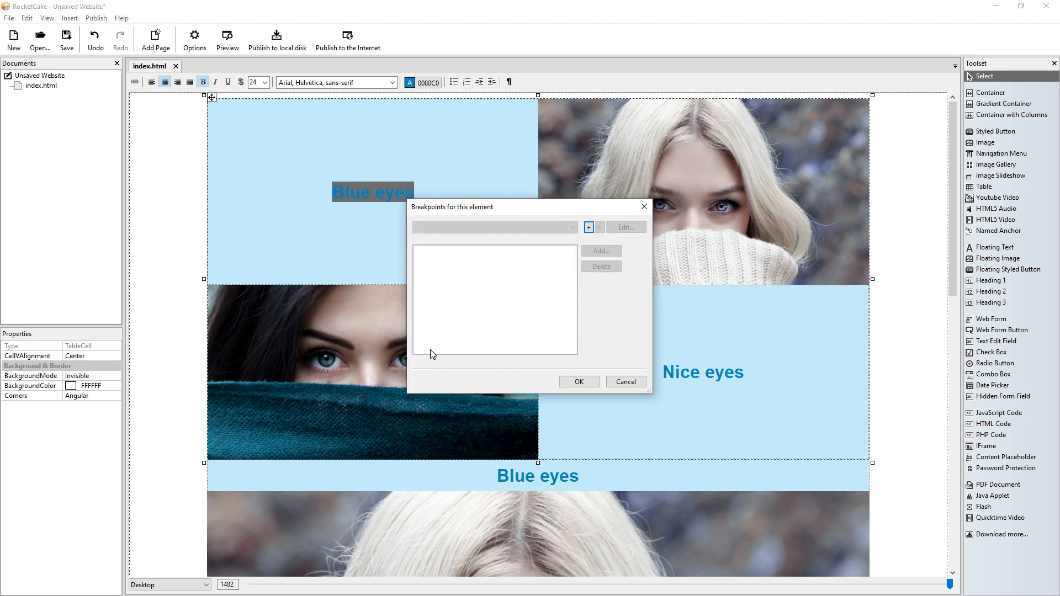
pyautogui.click(589, 228)
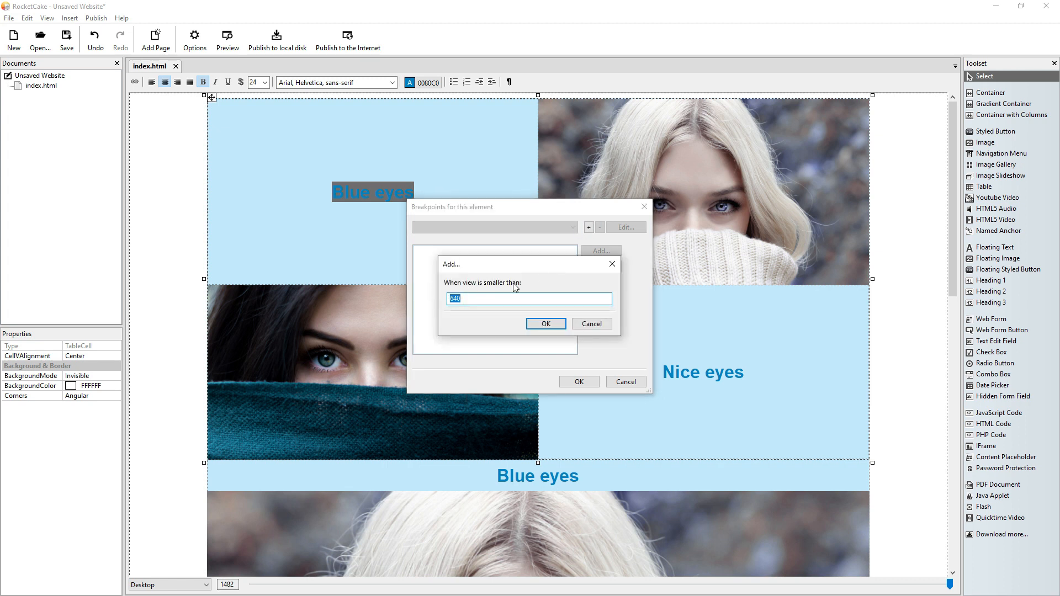
pyautogui.click(545, 324)
pyautogui.click(596, 253)
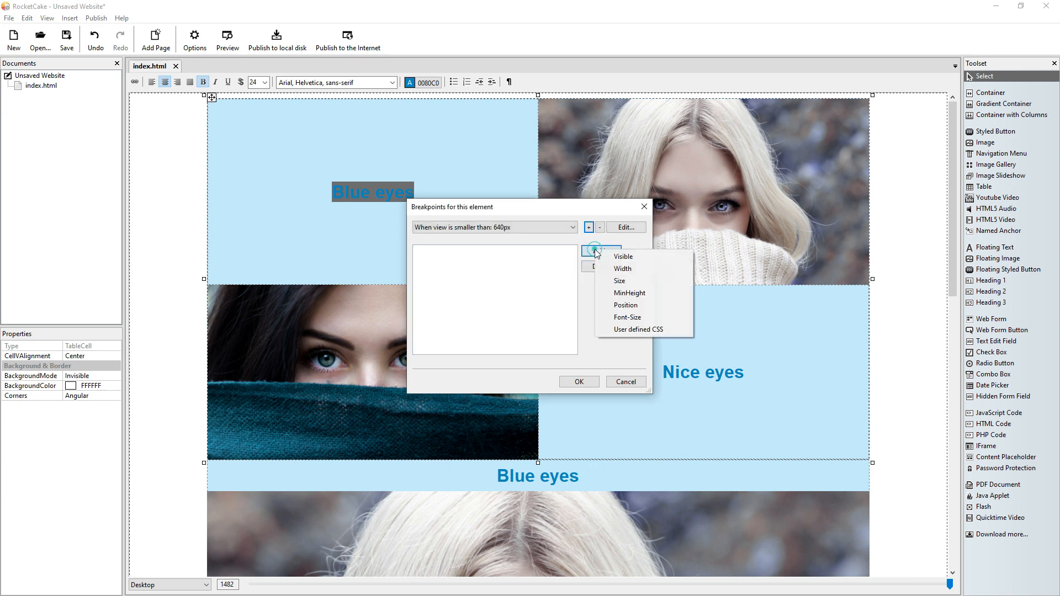
pyautogui.click(609, 253)
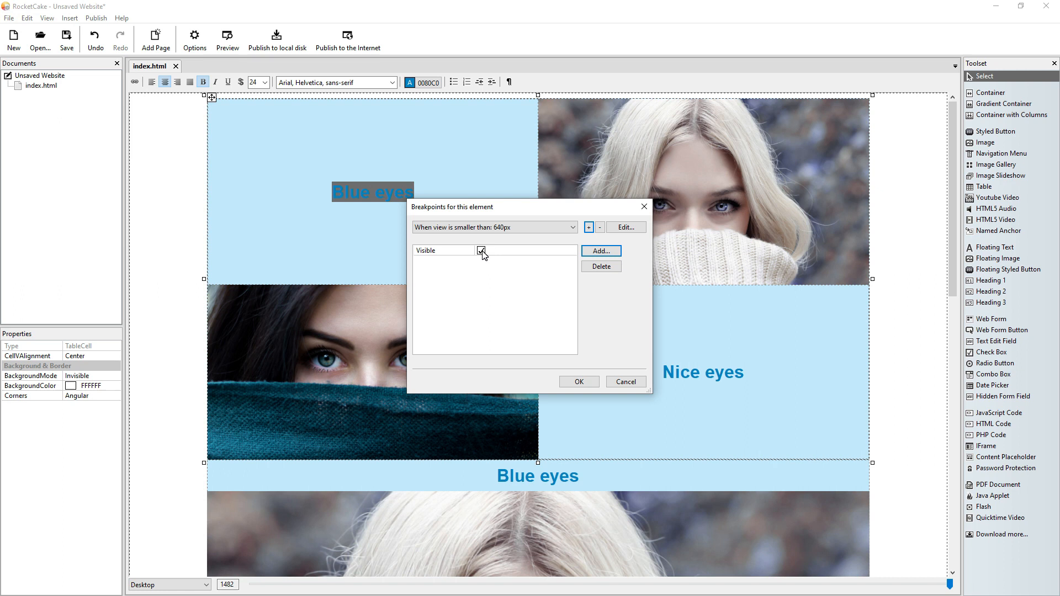
pyautogui.click(481, 252)
pyautogui.click(480, 252)
pyautogui.click(577, 381)
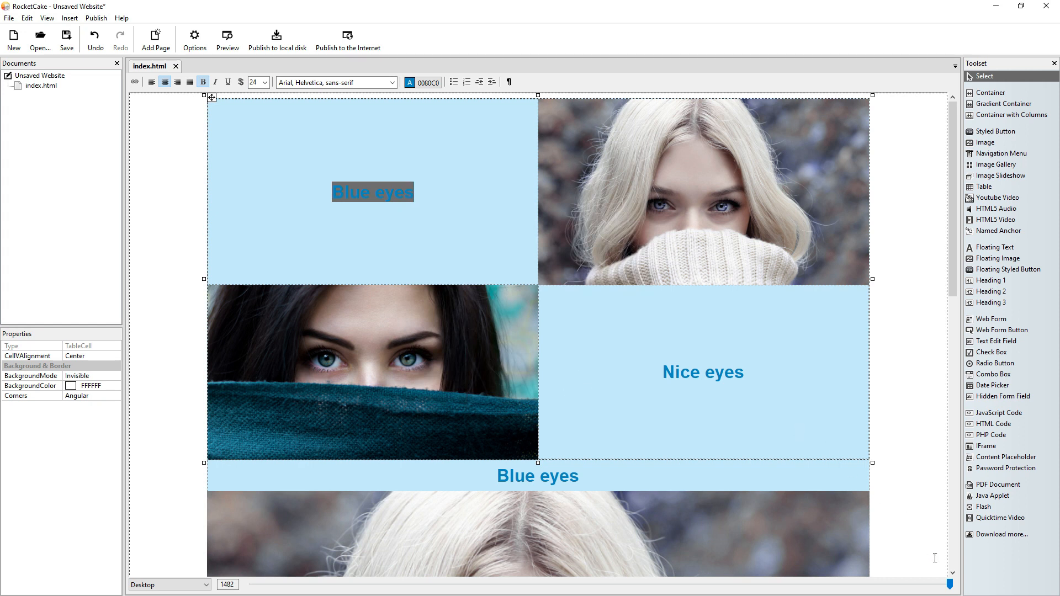
# - Check the page layout at a narrower view width of about 735 px and restore the full Desktop width
pyautogui.moveTo(949, 584); pyautogui.dragTo(543, 574)
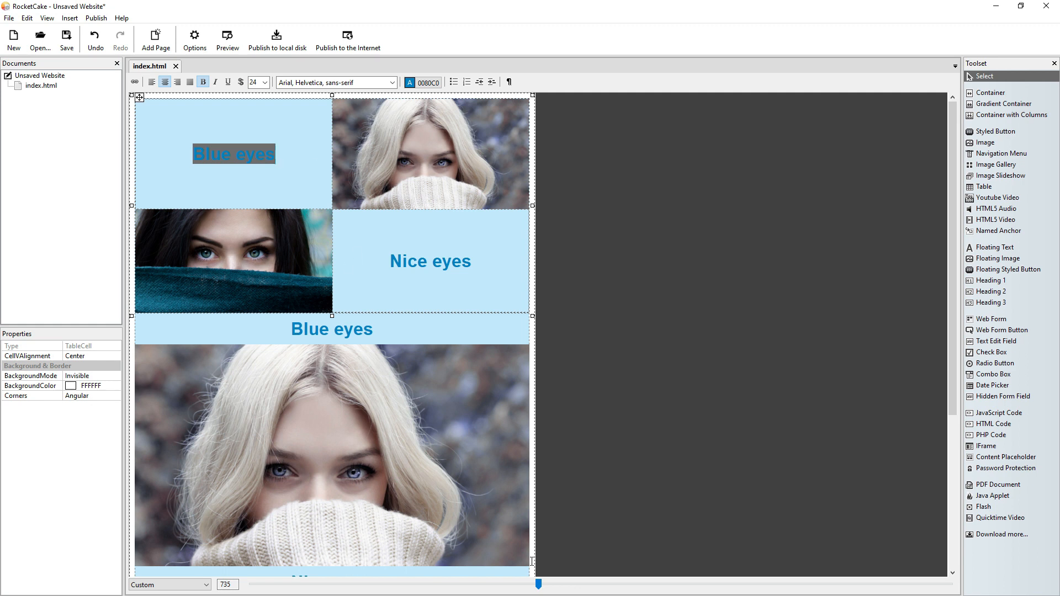
pyautogui.moveTo(538, 583); pyautogui.dragTo(988, 570)
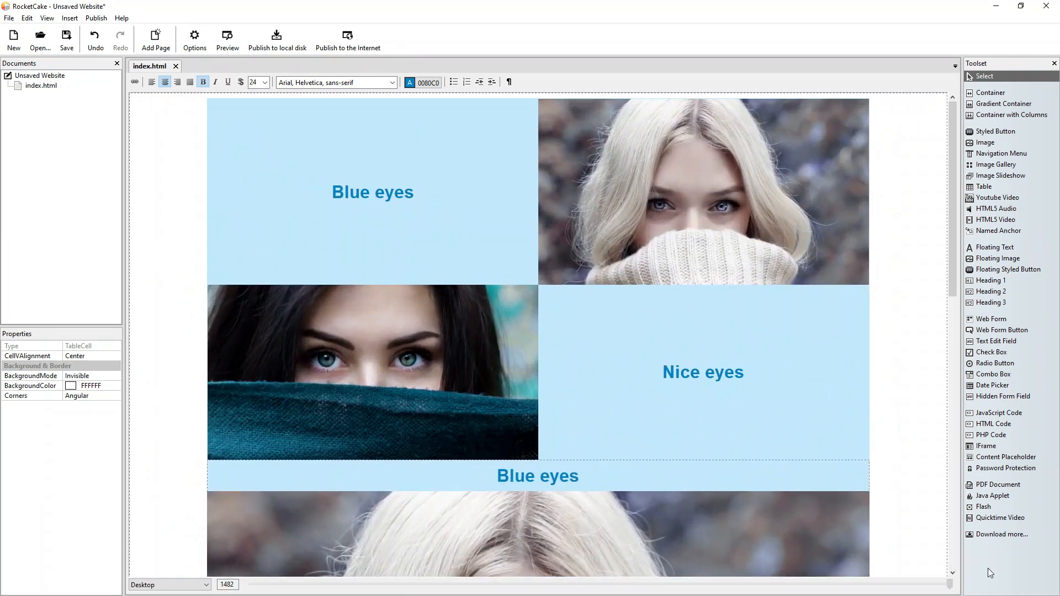
pyautogui.scroll(-6, 817, 445)
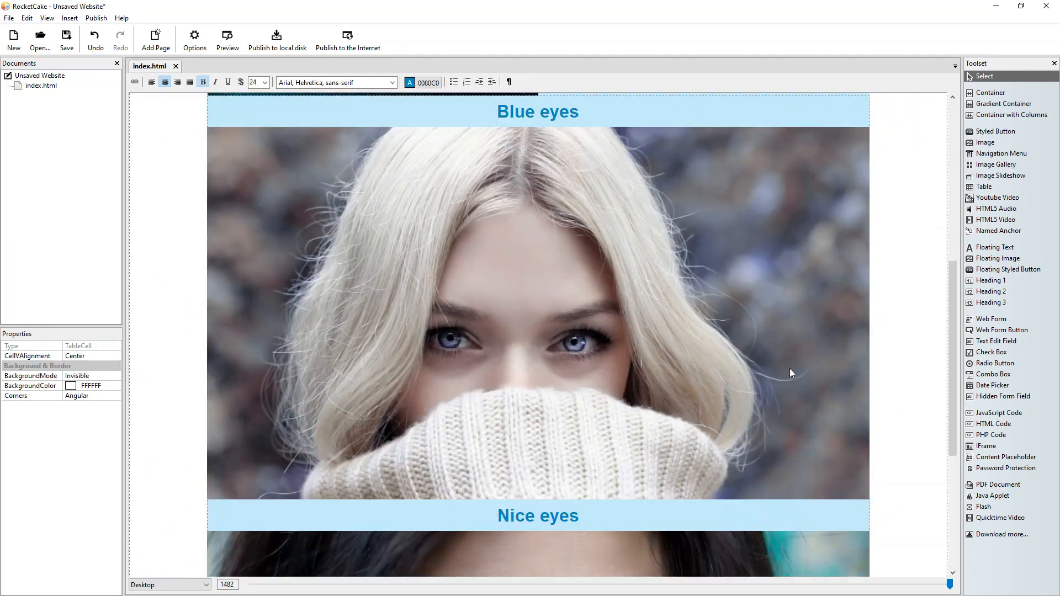
# - Add a breakpoint to the light blue container that keeps it visible when the view is smaller than 640 px
pyautogui.scroll(-2, 502, 482)
pyautogui.scroll(5, 485, 412)
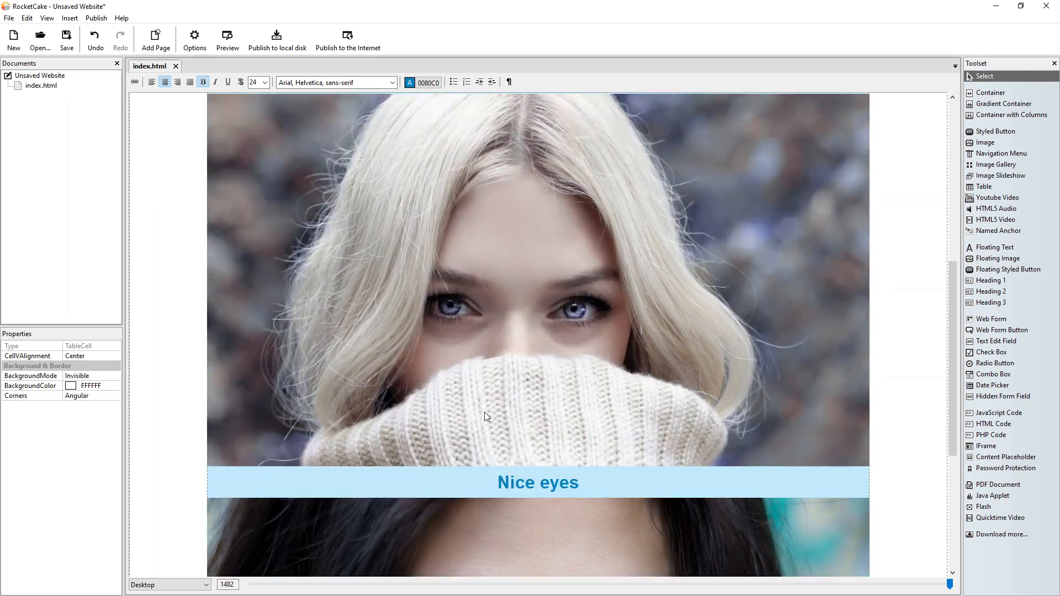
pyautogui.click(309, 308)
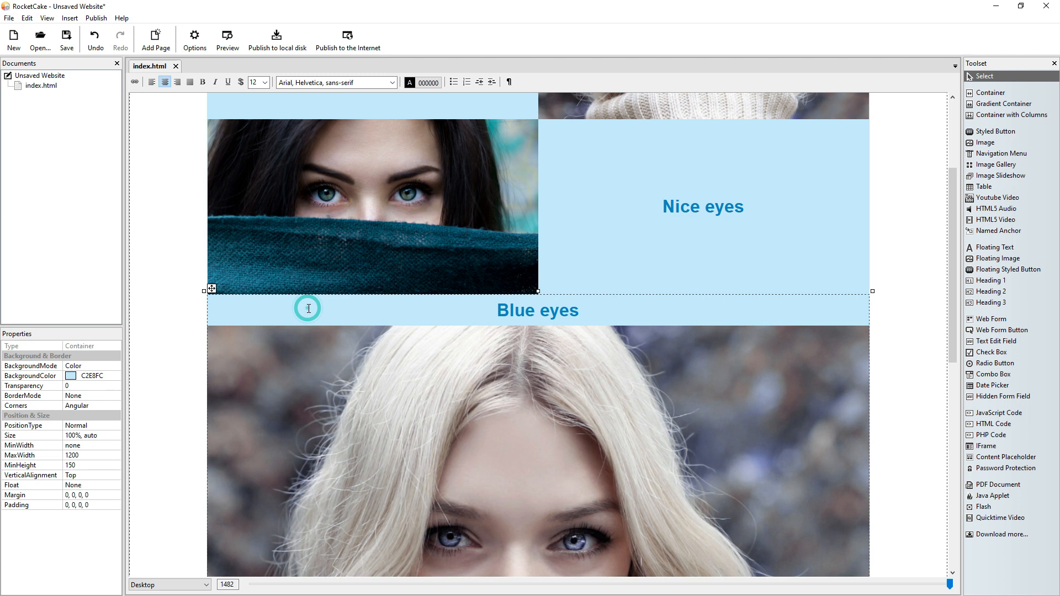
pyautogui.rightClick(275, 306)
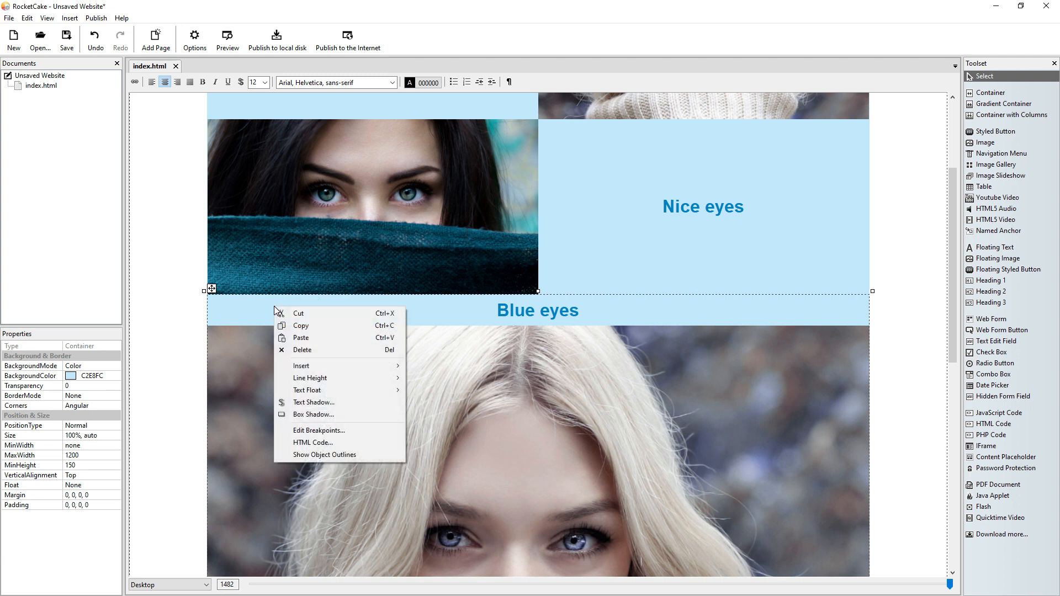
pyautogui.click(335, 430)
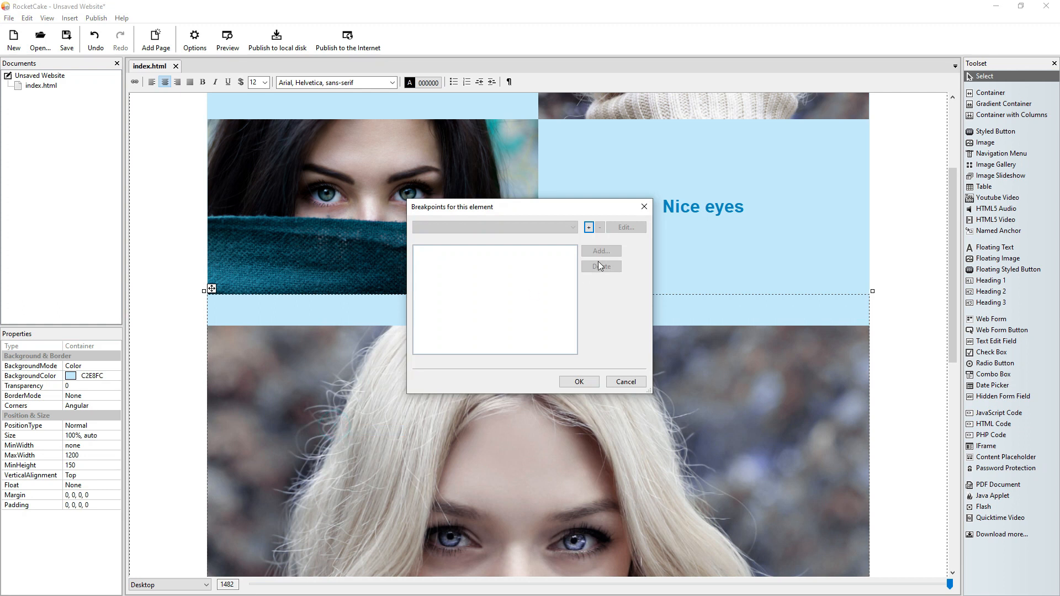
pyautogui.click(589, 228)
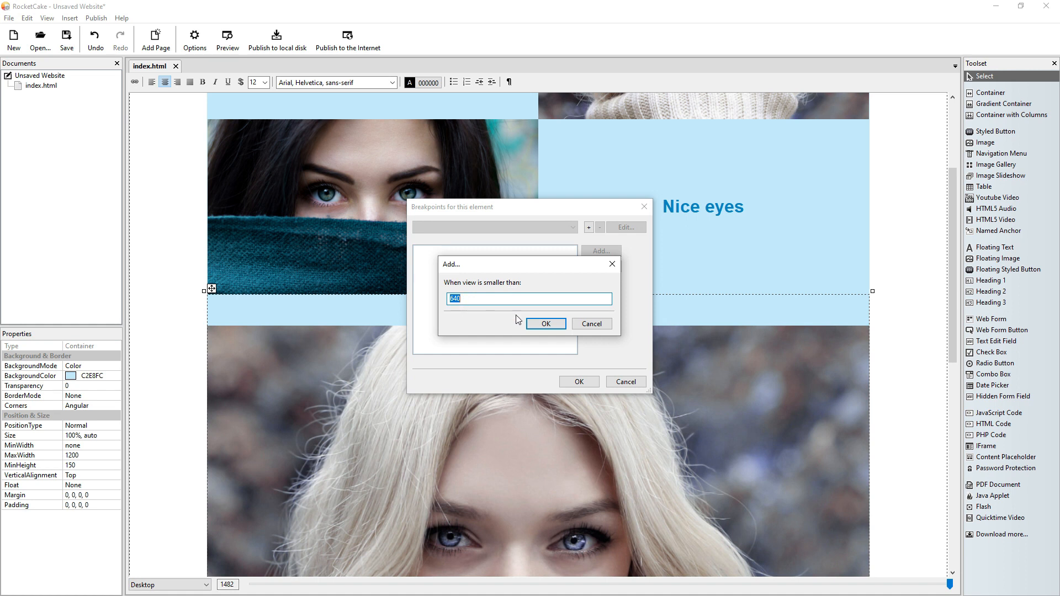
pyautogui.click(542, 324)
pyautogui.click(601, 251)
pyautogui.click(627, 258)
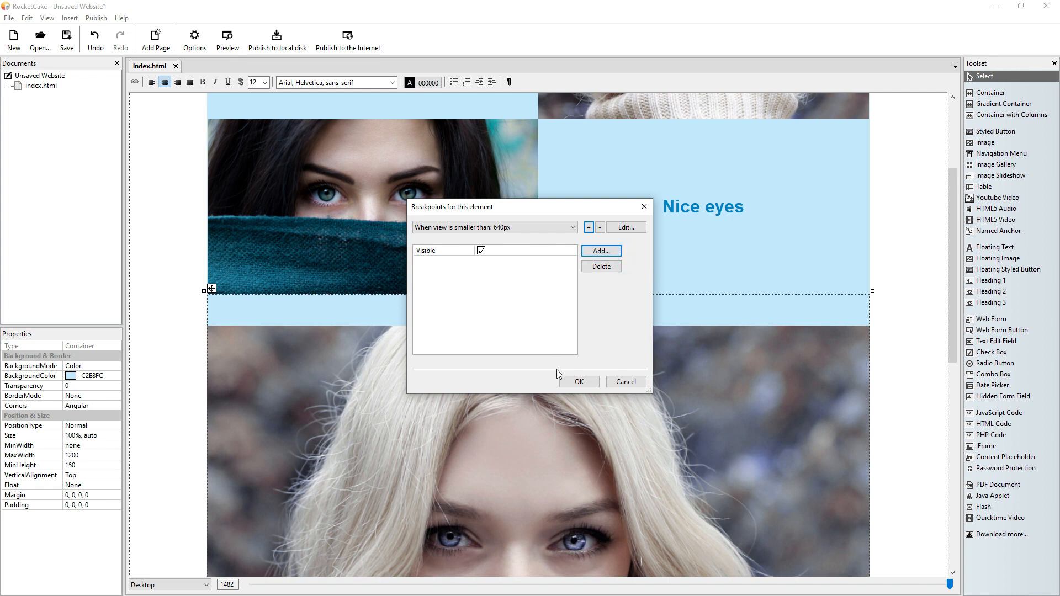
pyautogui.click(566, 380)
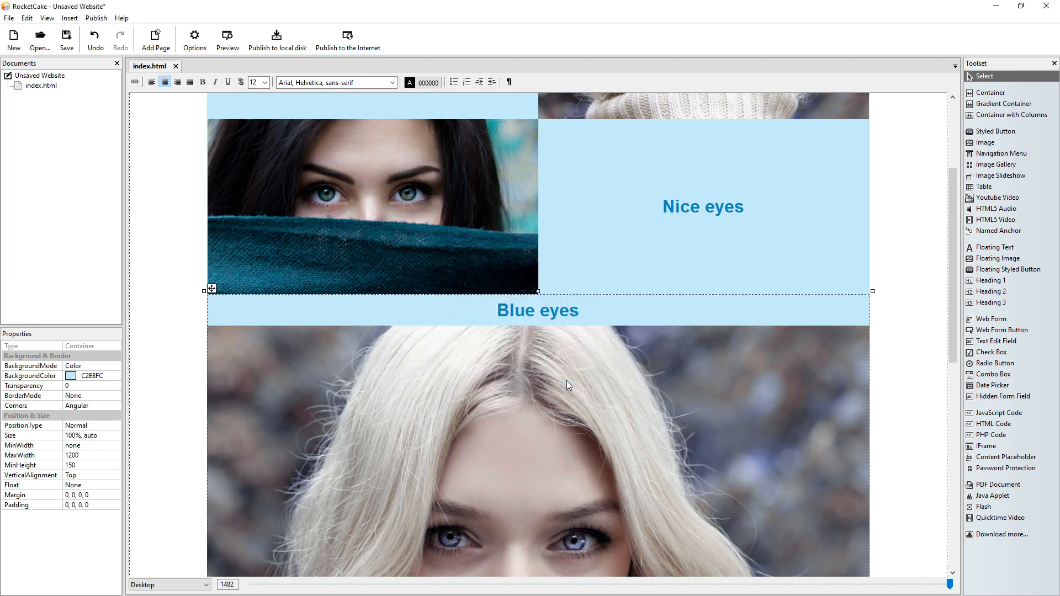
# - Add a second breakpoint to the container that turns Visible off when the view is smaller than 8000 px
pyautogui.rightClick(293, 310)
pyautogui.click(349, 435)
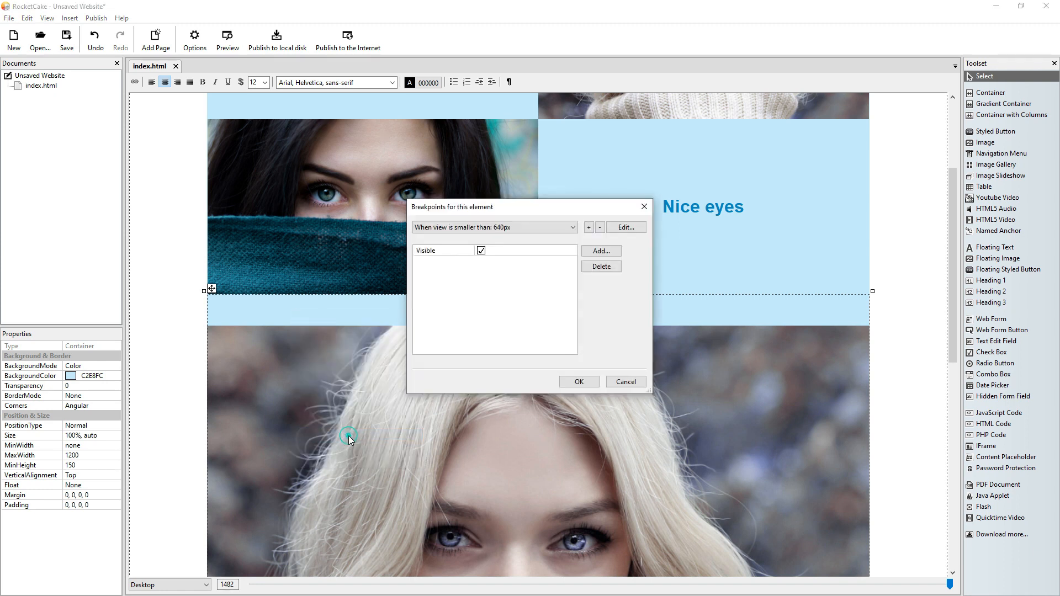
pyautogui.click(588, 228)
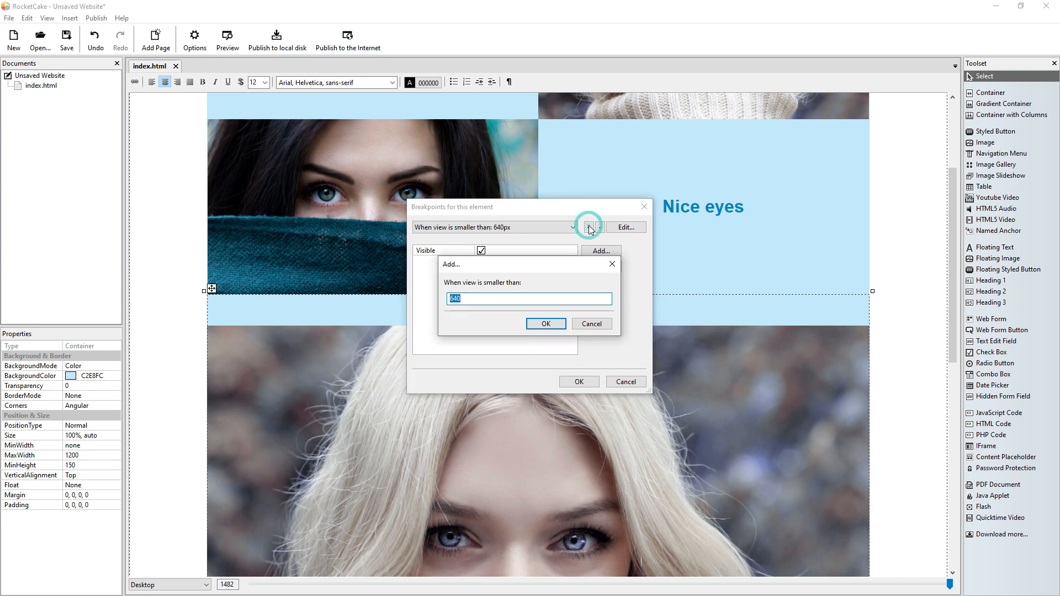
pyautogui.write('8000')
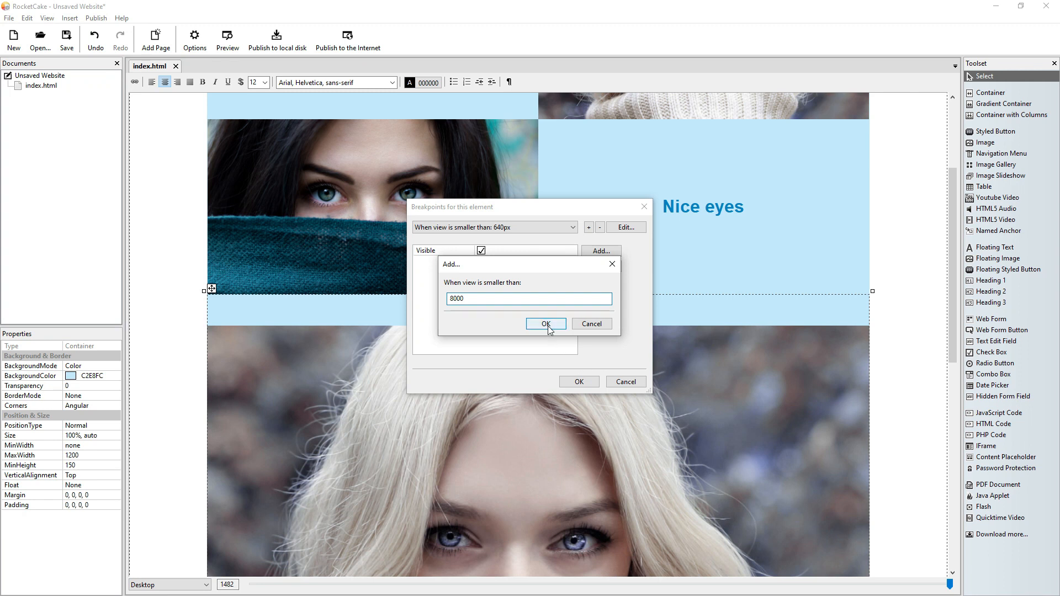
pyautogui.click(546, 326)
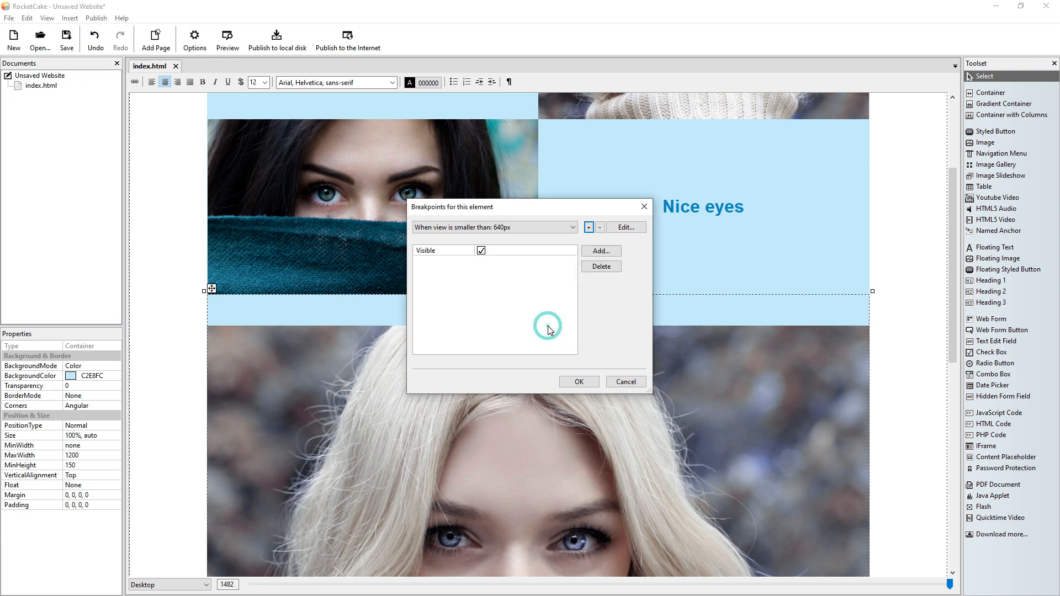
pyautogui.click(571, 229)
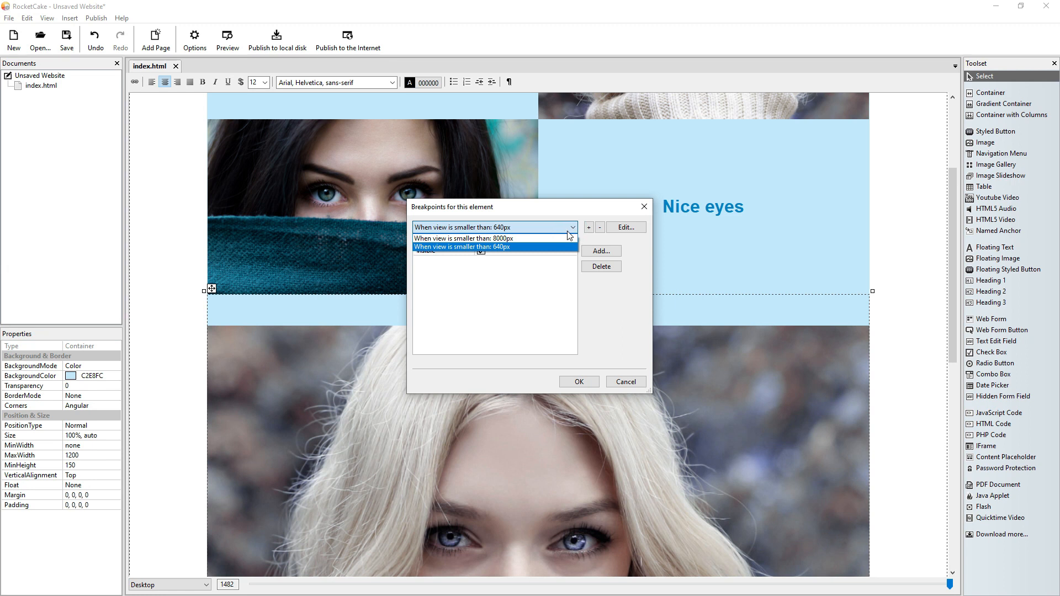
pyautogui.click(563, 239)
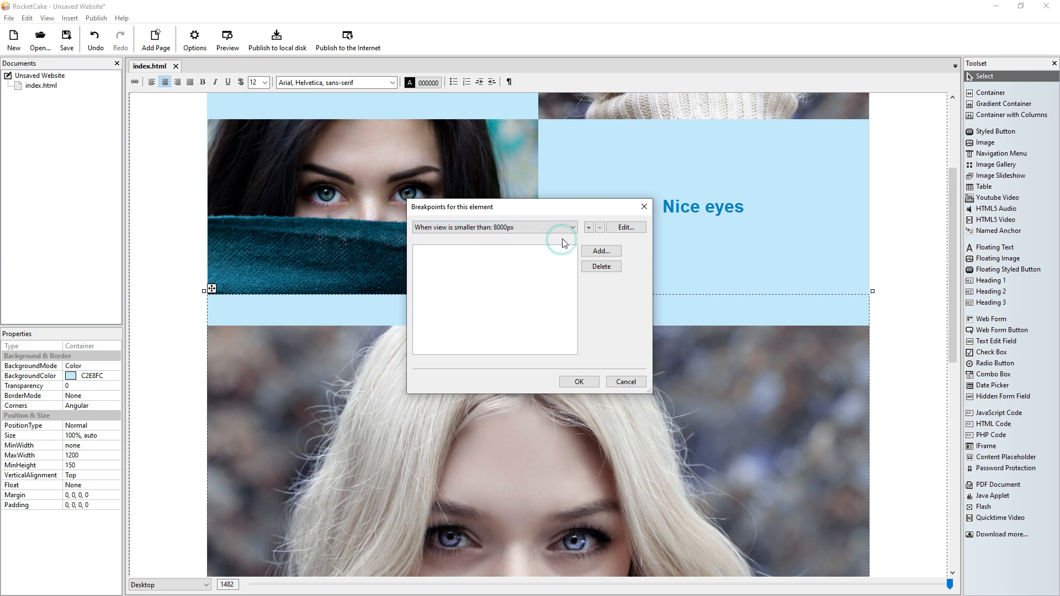
pyautogui.click(601, 250)
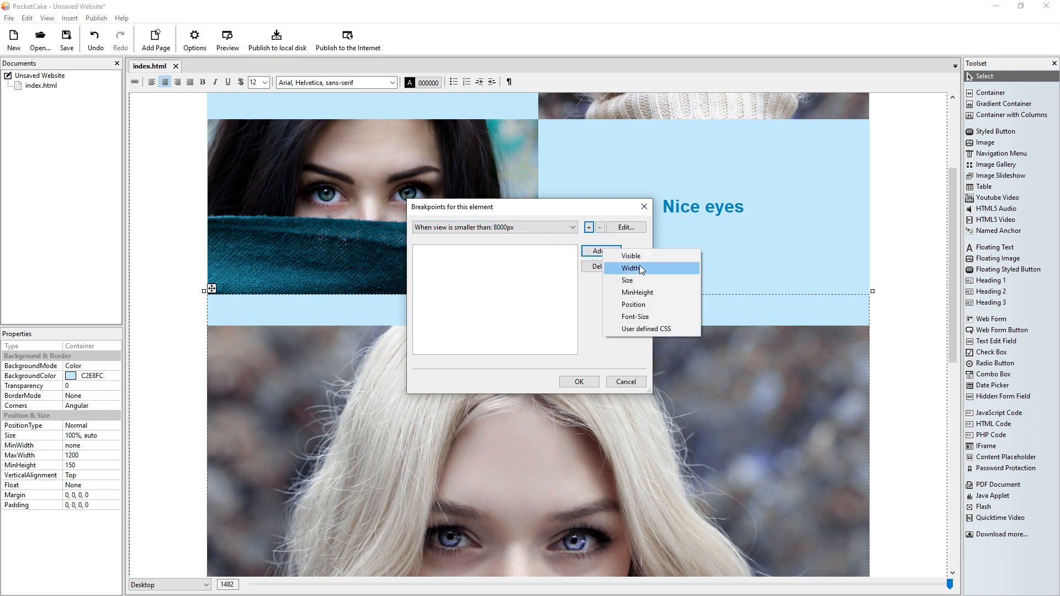
pyautogui.click(635, 256)
pyautogui.click(481, 251)
pyautogui.click(481, 251)
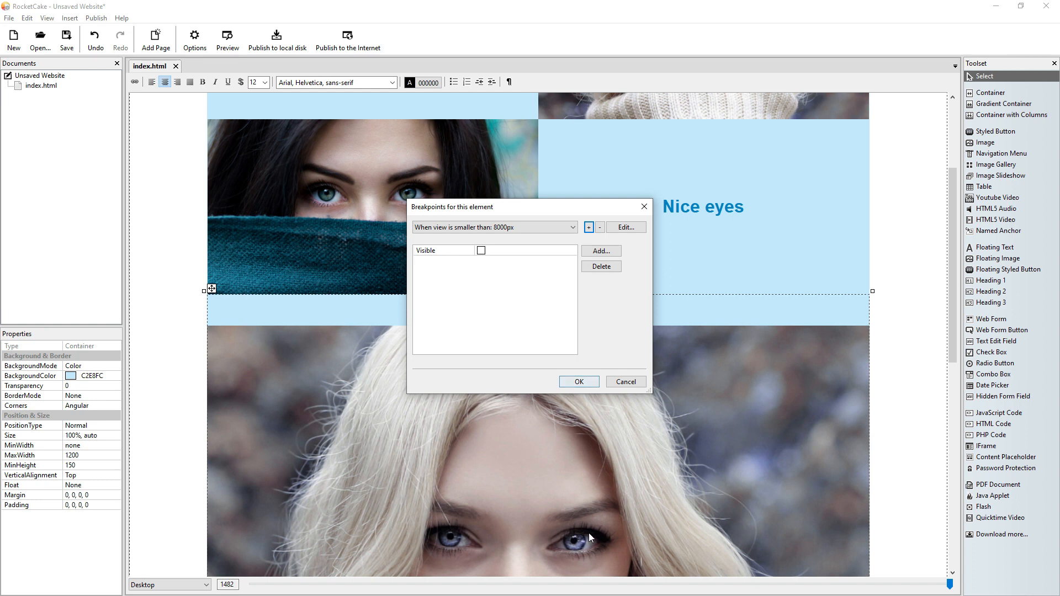
pyautogui.click(572, 381)
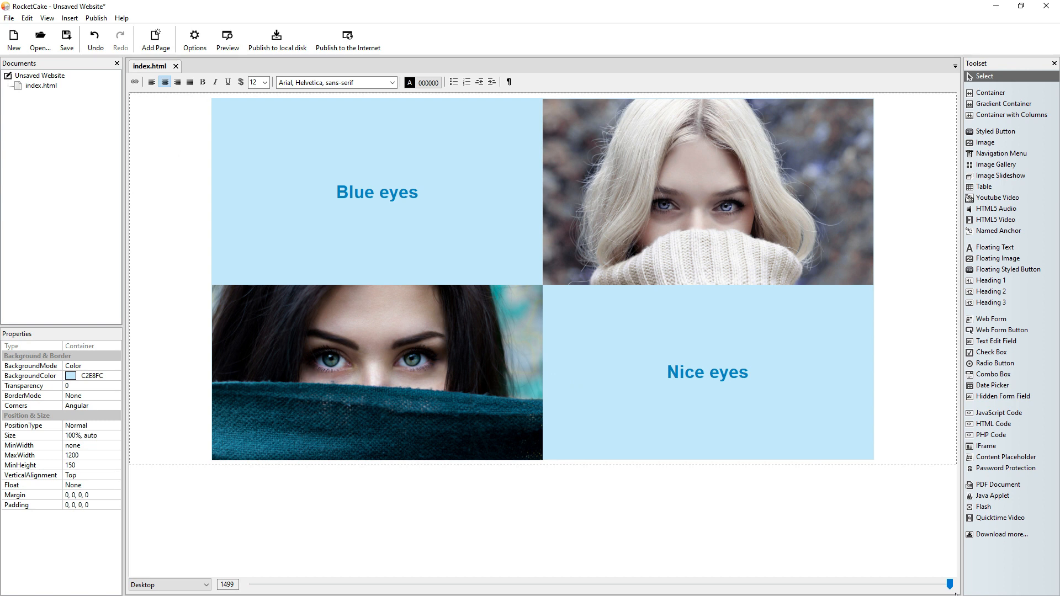
# - Check the responsive layout by narrowing the editor view and the browser preview, and close the preview
pyautogui.moveTo(949, 586); pyautogui.dragTo(952, 469)
pyautogui.click(230, 48)
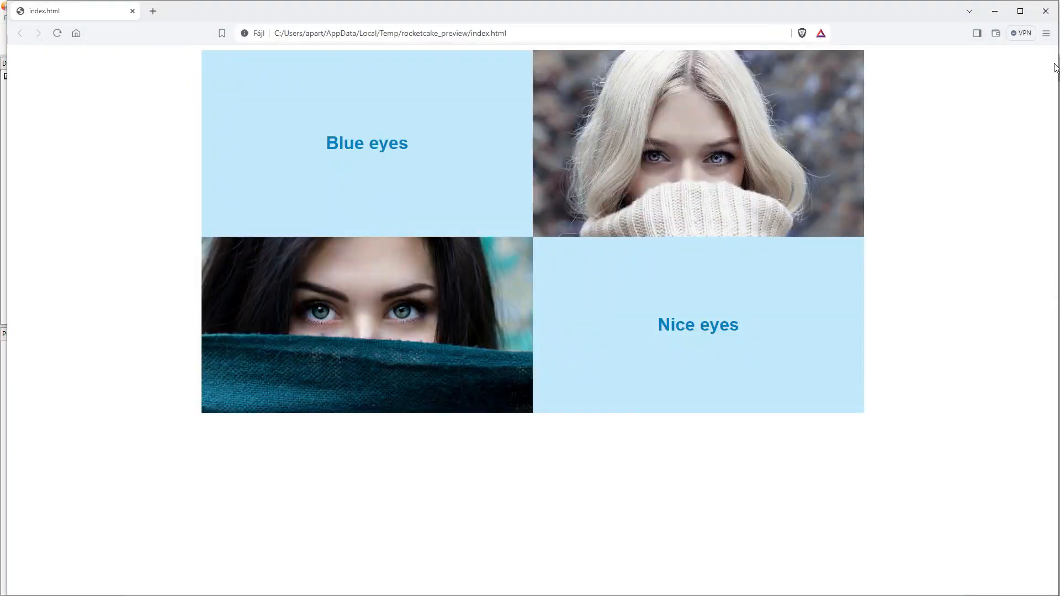
pyautogui.moveTo(1056, 78); pyautogui.dragTo(1052, 175)
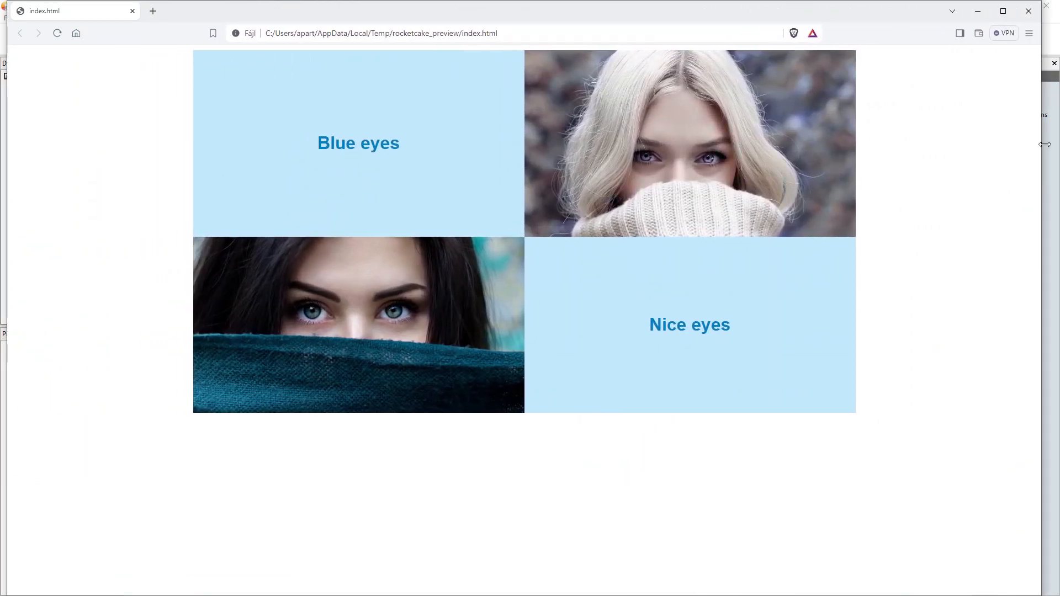
pyautogui.click(1038, 11)
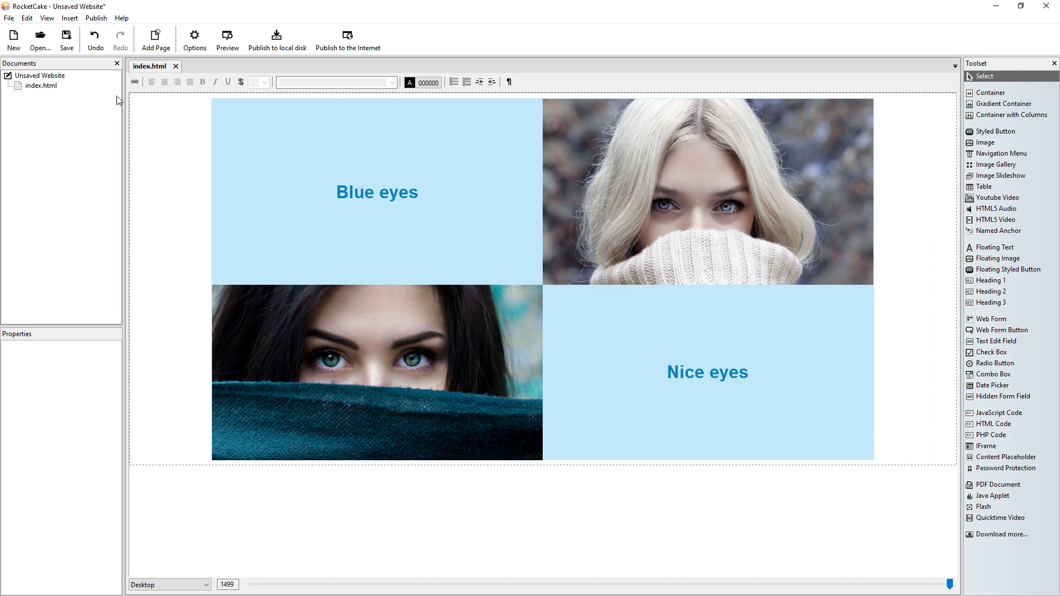
# - Save the website as "verticaltables" in the rctutorials rcd folder
pyautogui.click(67, 37)
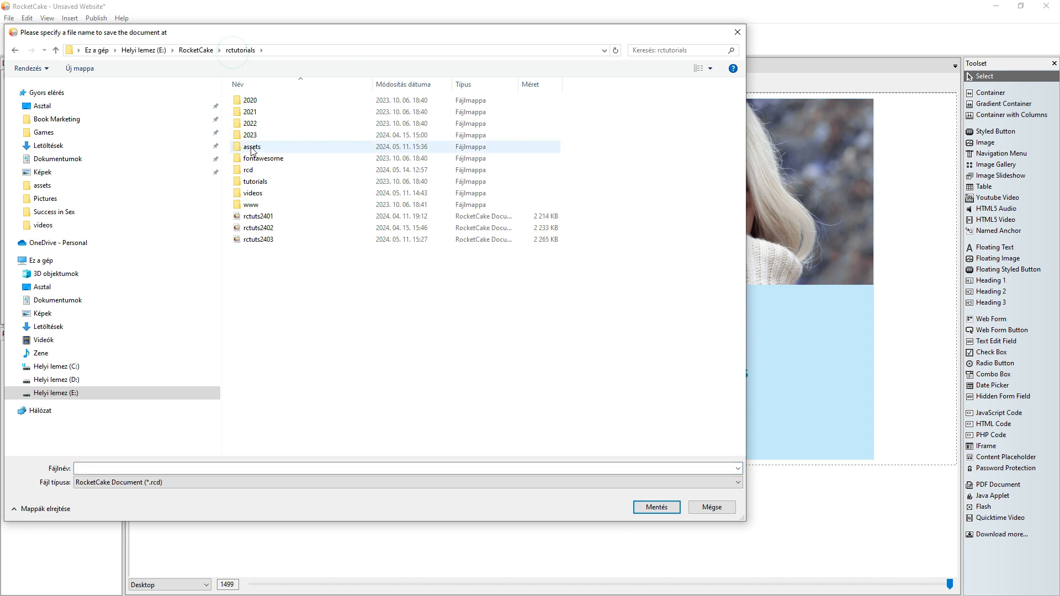
pyautogui.doubleClick(254, 171)
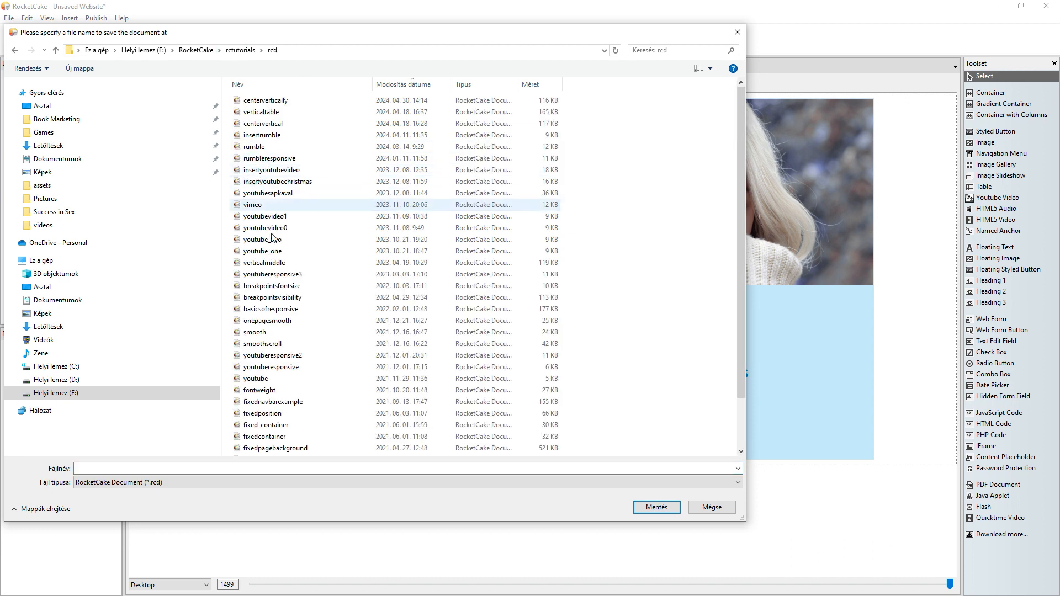
pyautogui.click(225, 467)
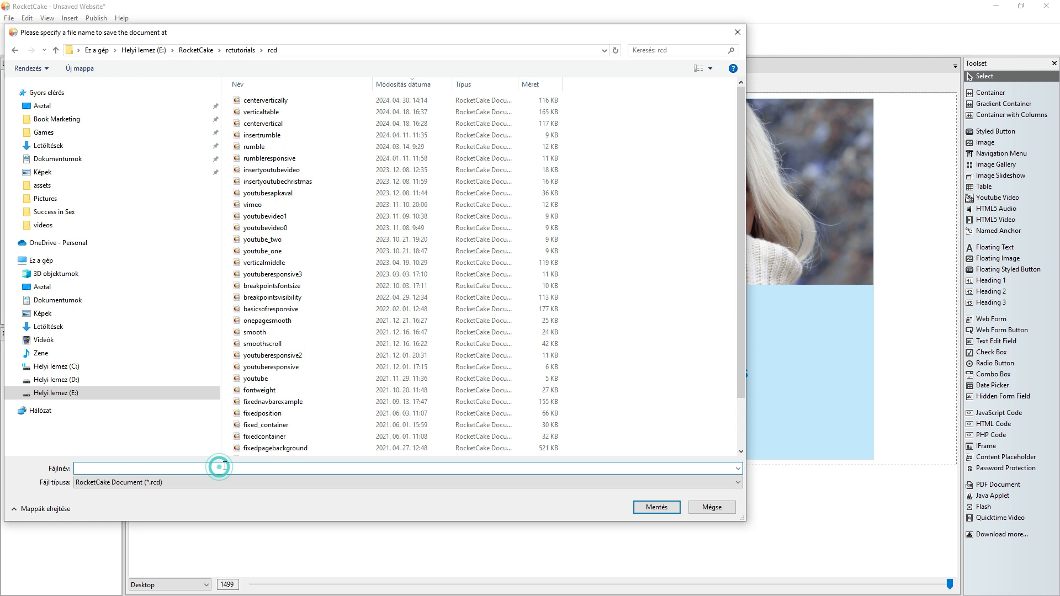
pyautogui.write('vertical')
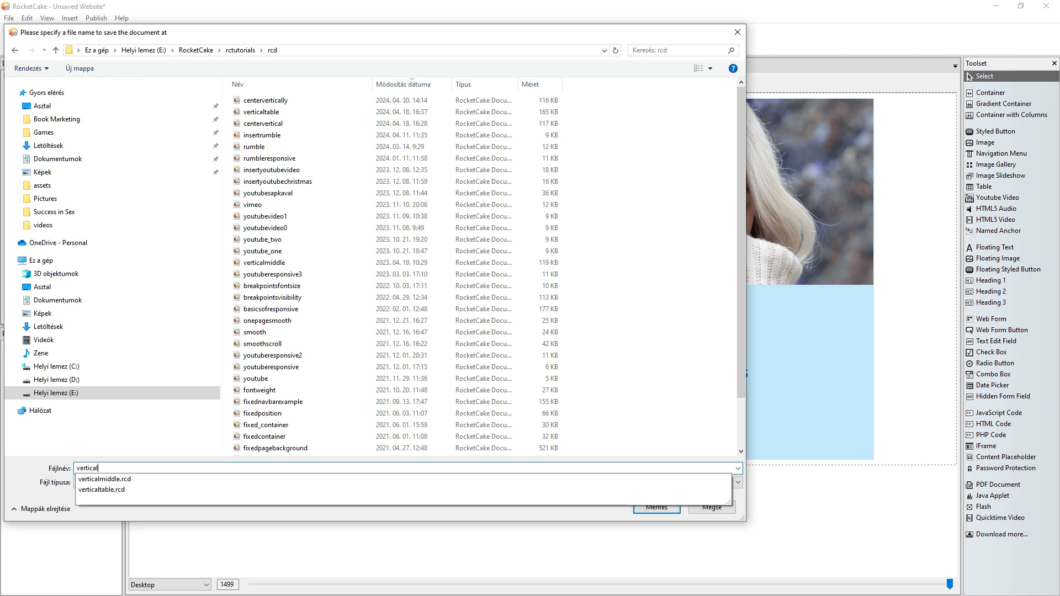
pyautogui.write('tables')
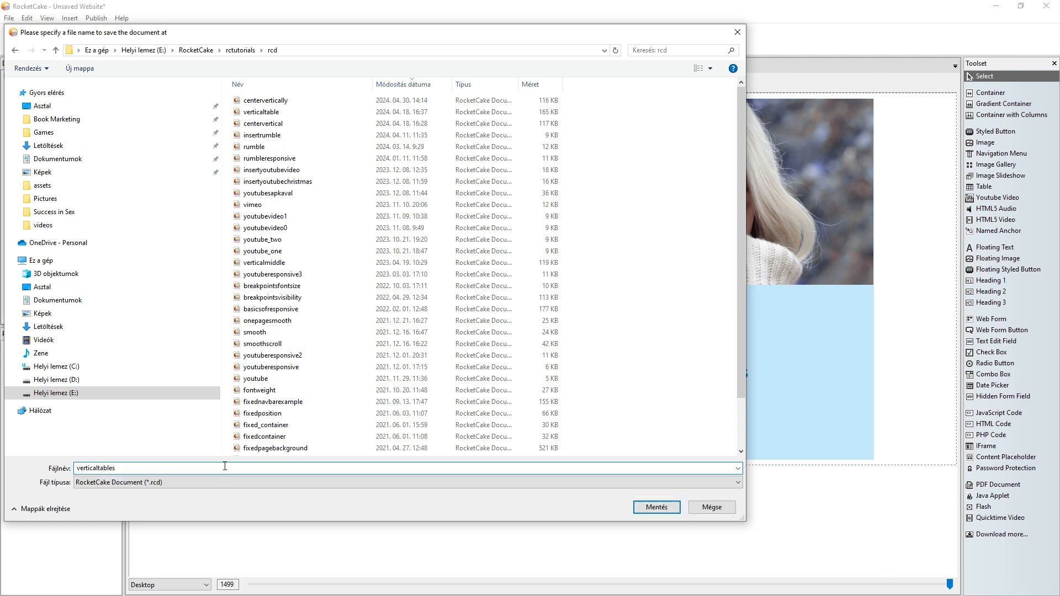
pyautogui.click(656, 506)
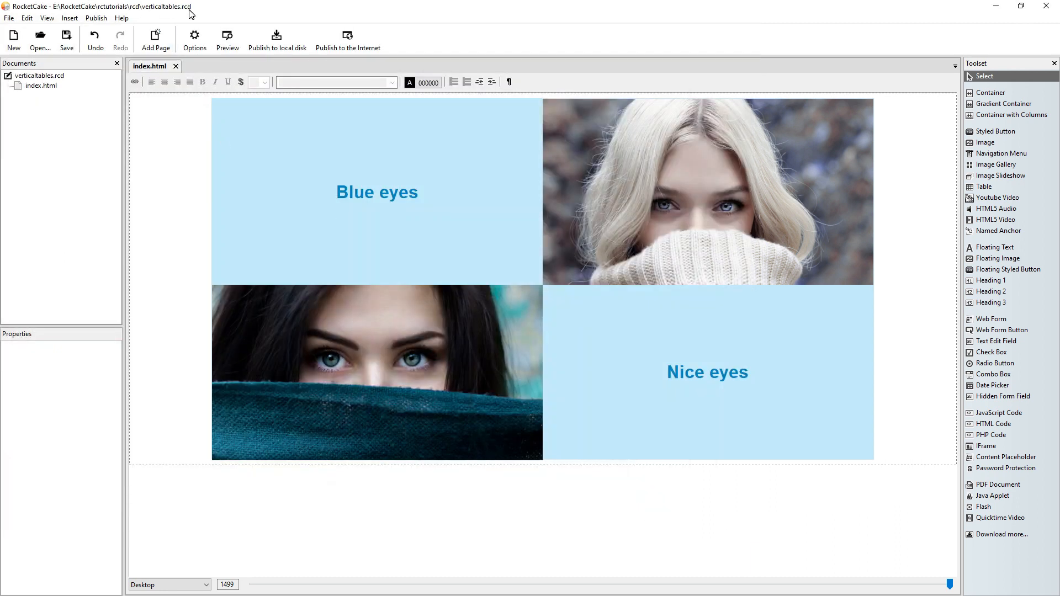
# - Add the text "rocketcaketutorials.com" below the table, centered and at font size 24
pyautogui.click(561, 516)
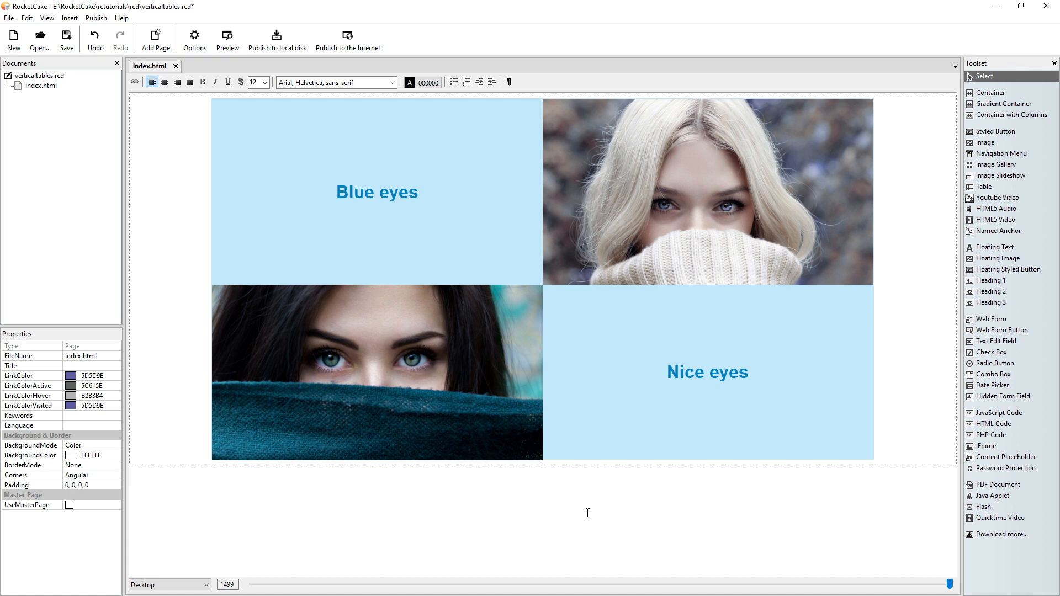
pyautogui.write('rocketcaketutorials.com')
pyautogui.hotkey('shift', 'Home')
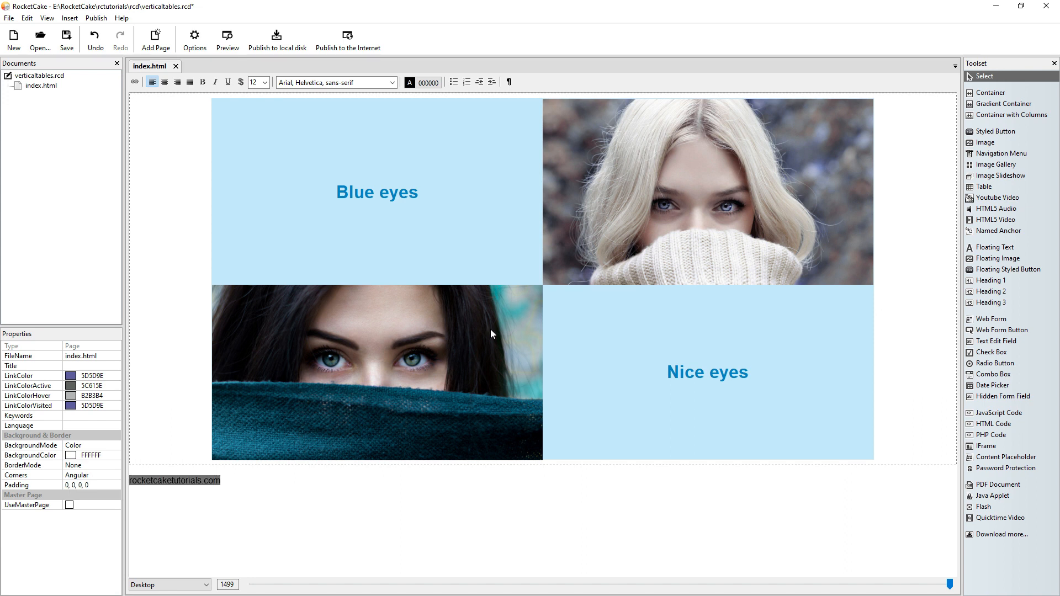
pyautogui.click(165, 81)
pyautogui.click(264, 83)
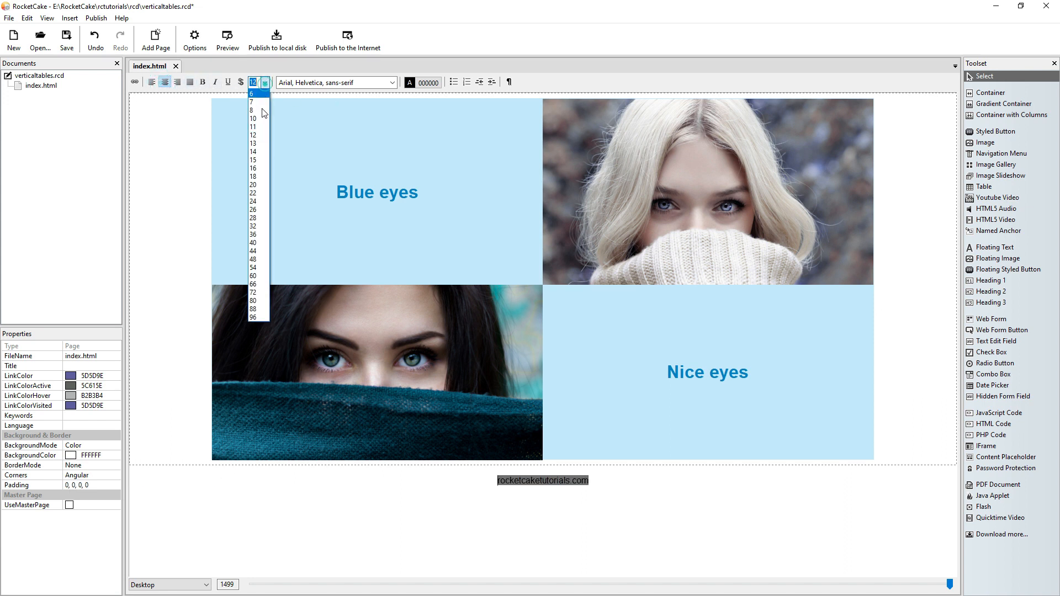
pyautogui.click(264, 201)
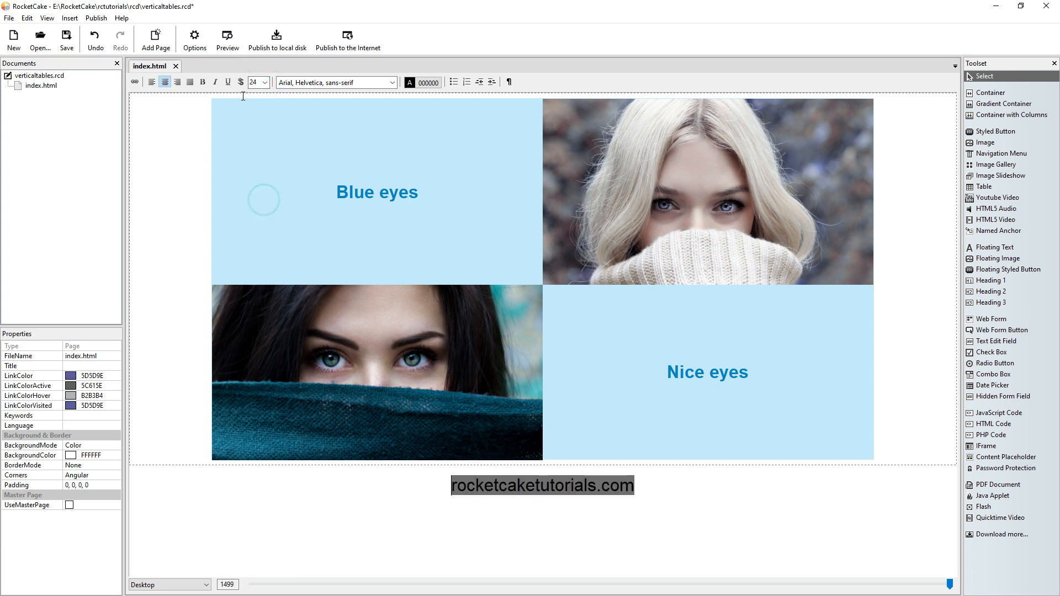
# - Make the "rocketcaketutorials.com" text bold with color 0080FF and add an empty line beneath it
pyautogui.click(203, 81)
pyautogui.click(428, 82)
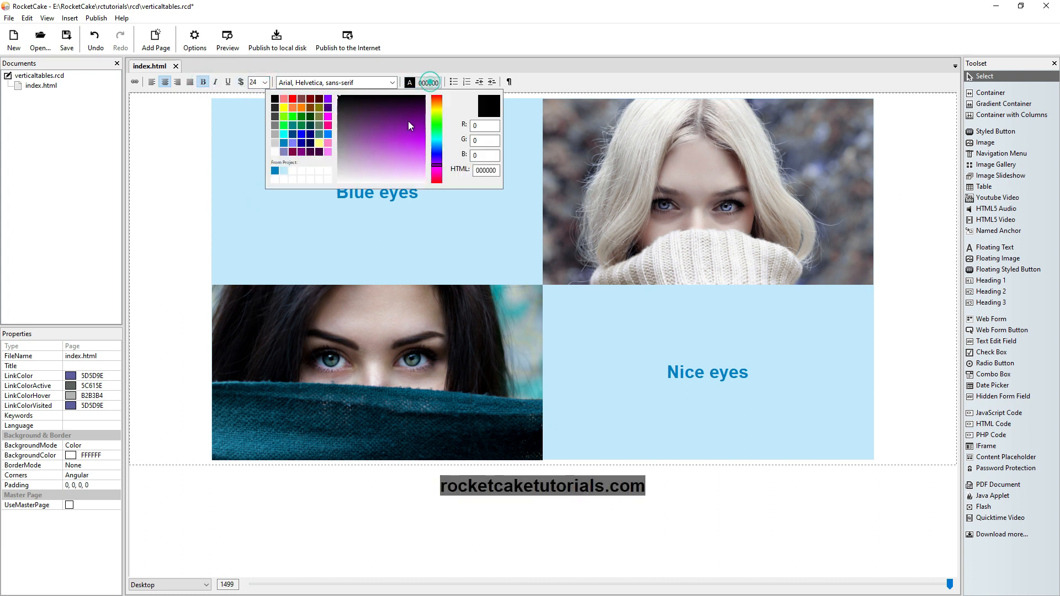
pyautogui.click(329, 134)
pyautogui.click(601, 538)
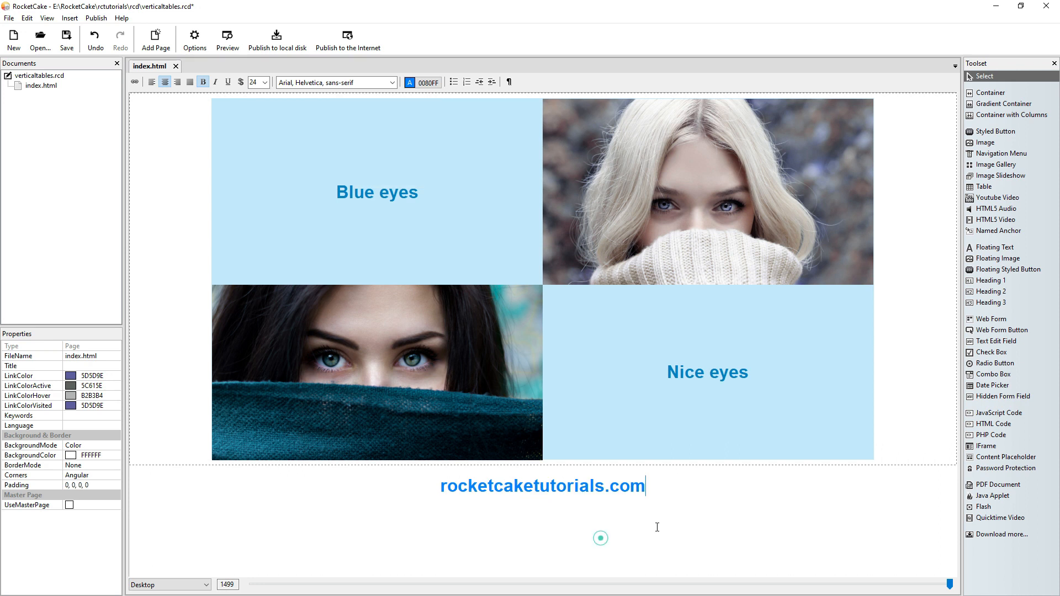
pyautogui.press('Return')
# - Copy the "rocketcaketutorials.com" address from the page, switch to the Brave browser and open the site there
pyautogui.click(439, 485)
pyautogui.tripleClick(439, 486)
pyautogui.hotkey('ctrl', 'c')
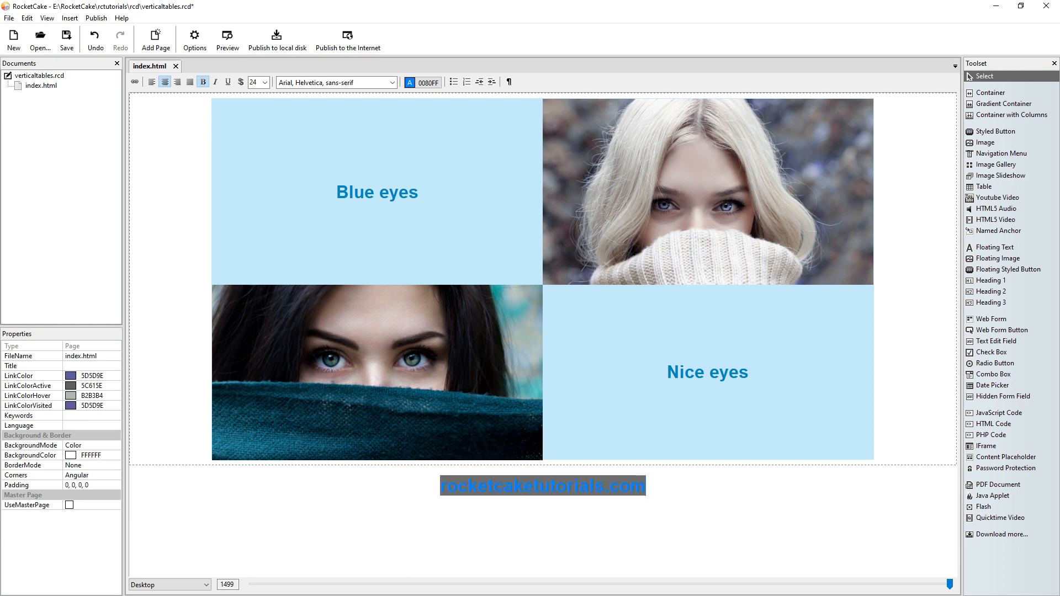
pyautogui.hotkey('alt', 'Tab')
pyautogui.click(330, 34)
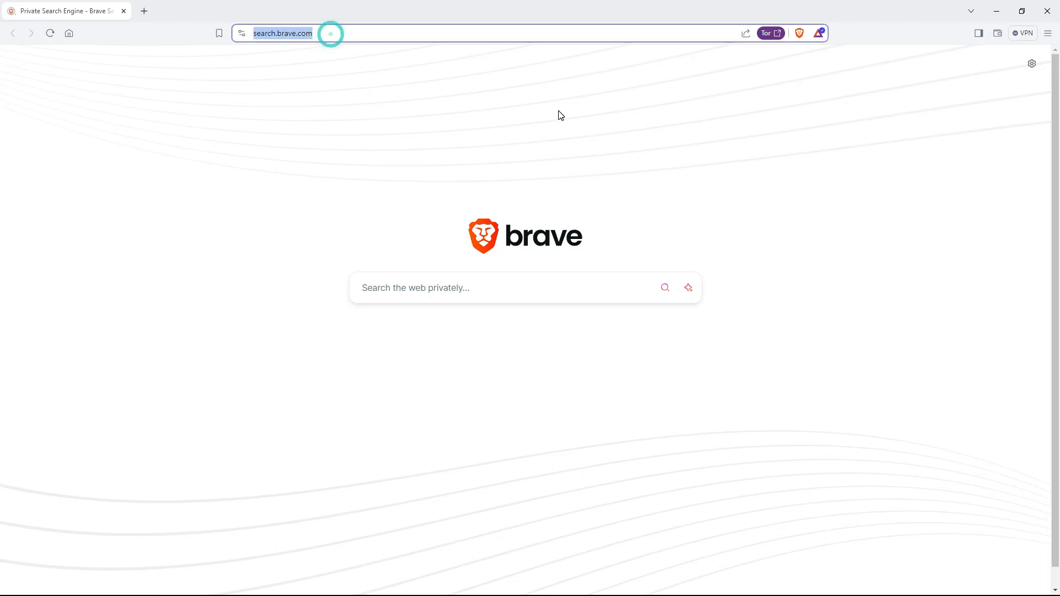
pyautogui.hotkey('ctrl', 'v')
pyautogui.press('Return')
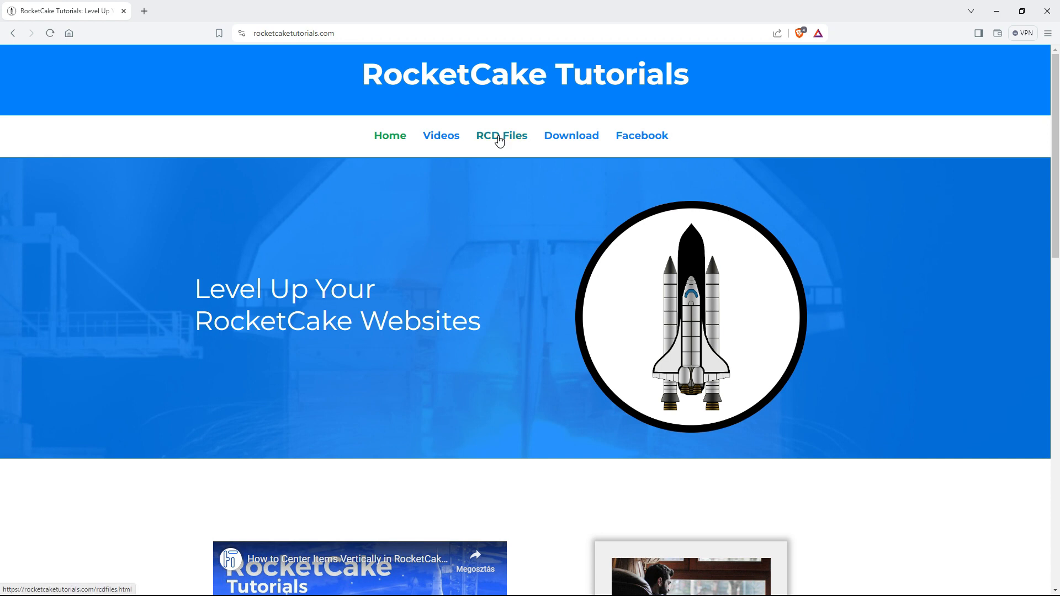
# - View the site's RCD Files download page, return to RocketCake and place the cursor on the empty line below the address
pyautogui.click(499, 138)
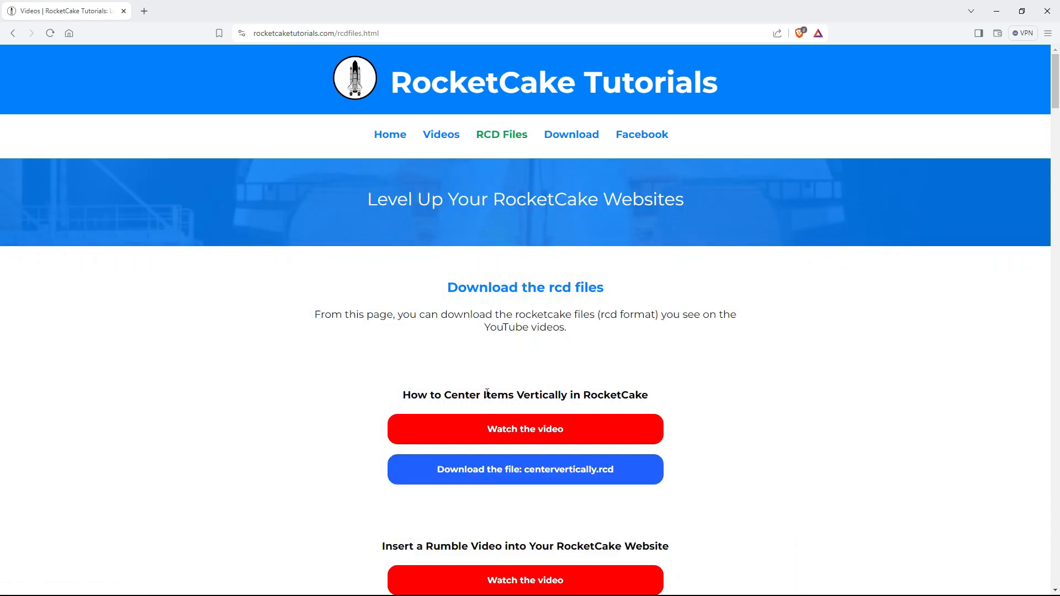
pyautogui.scroll(-2, 532, 382)
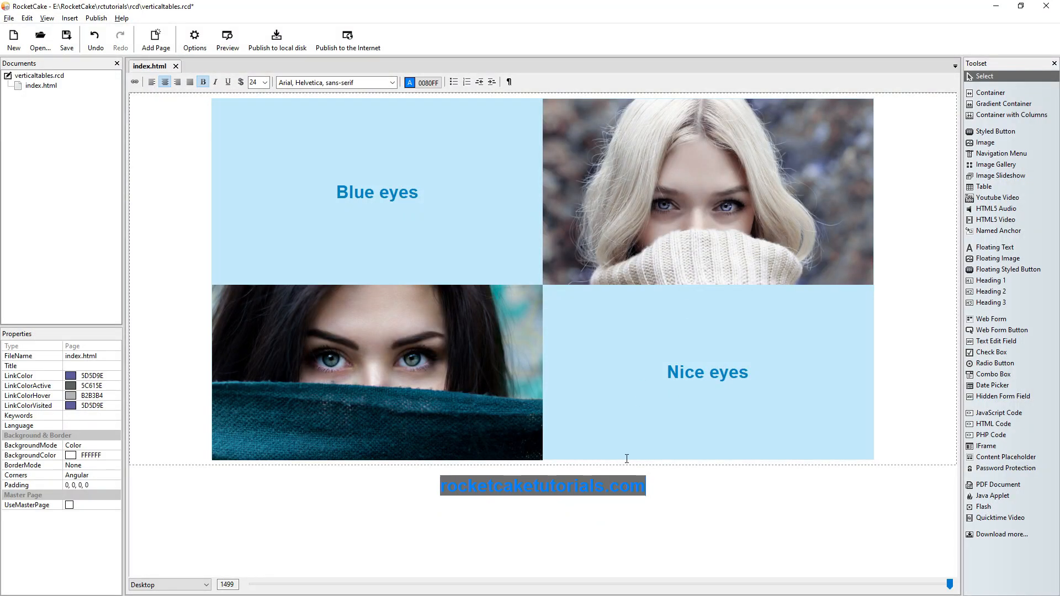
pyautogui.click(611, 527)
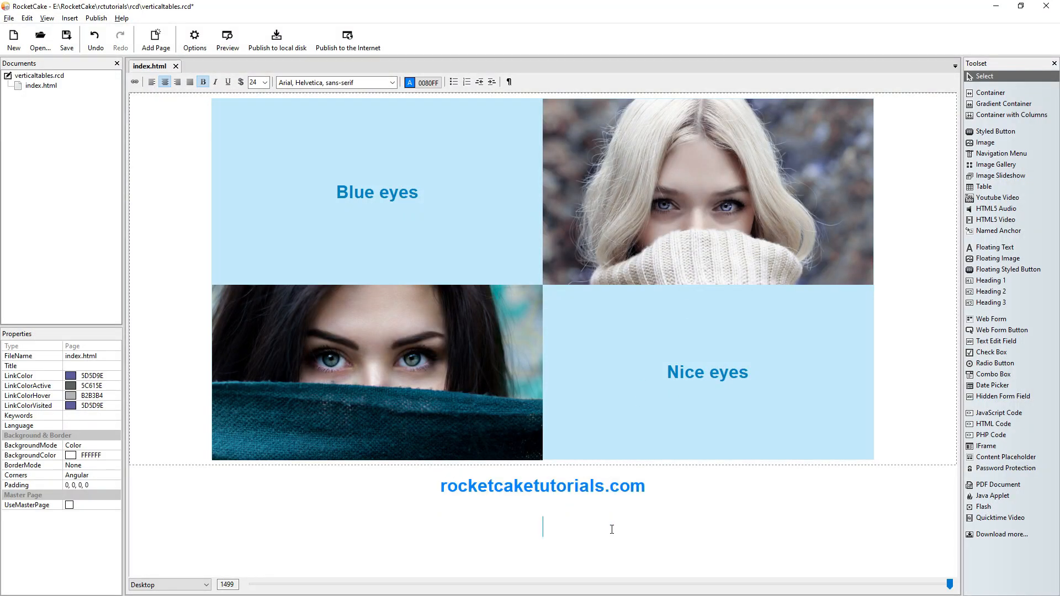